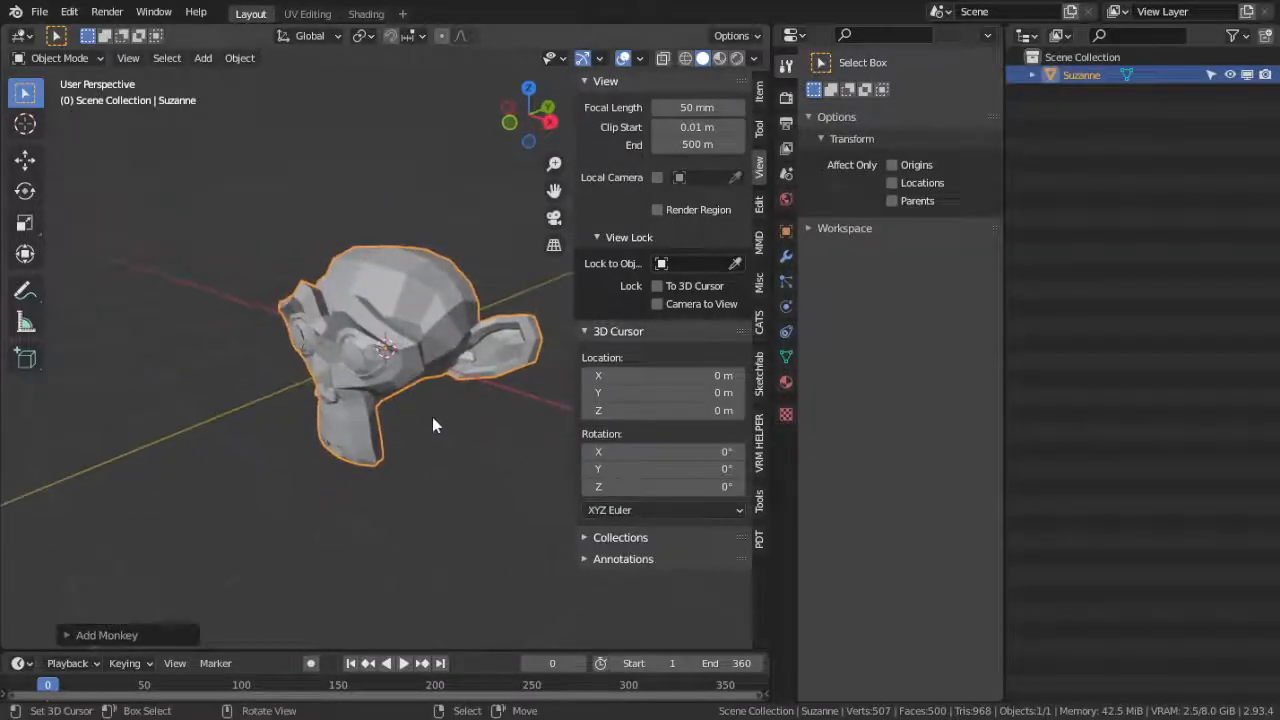
Create a new material on the Suzanne object and name it BakeFrom.
left_click(784, 387)
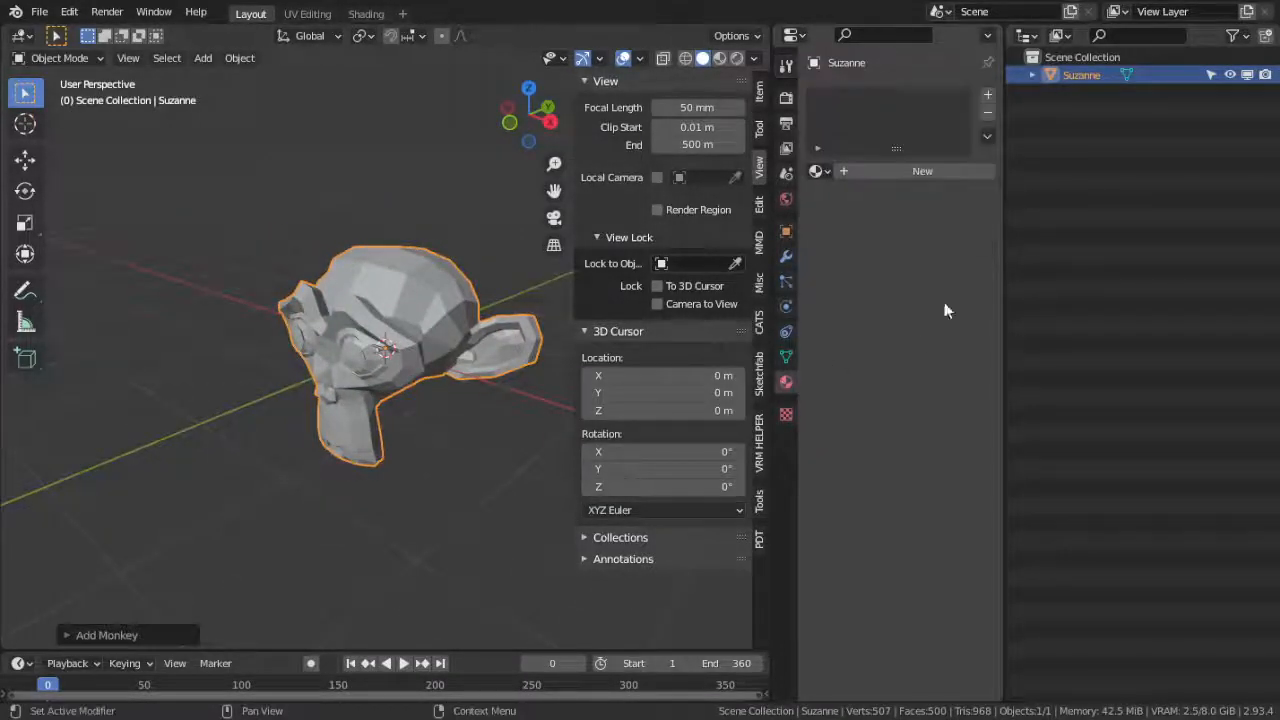
left_click(858, 168)
left_click(862, 172)
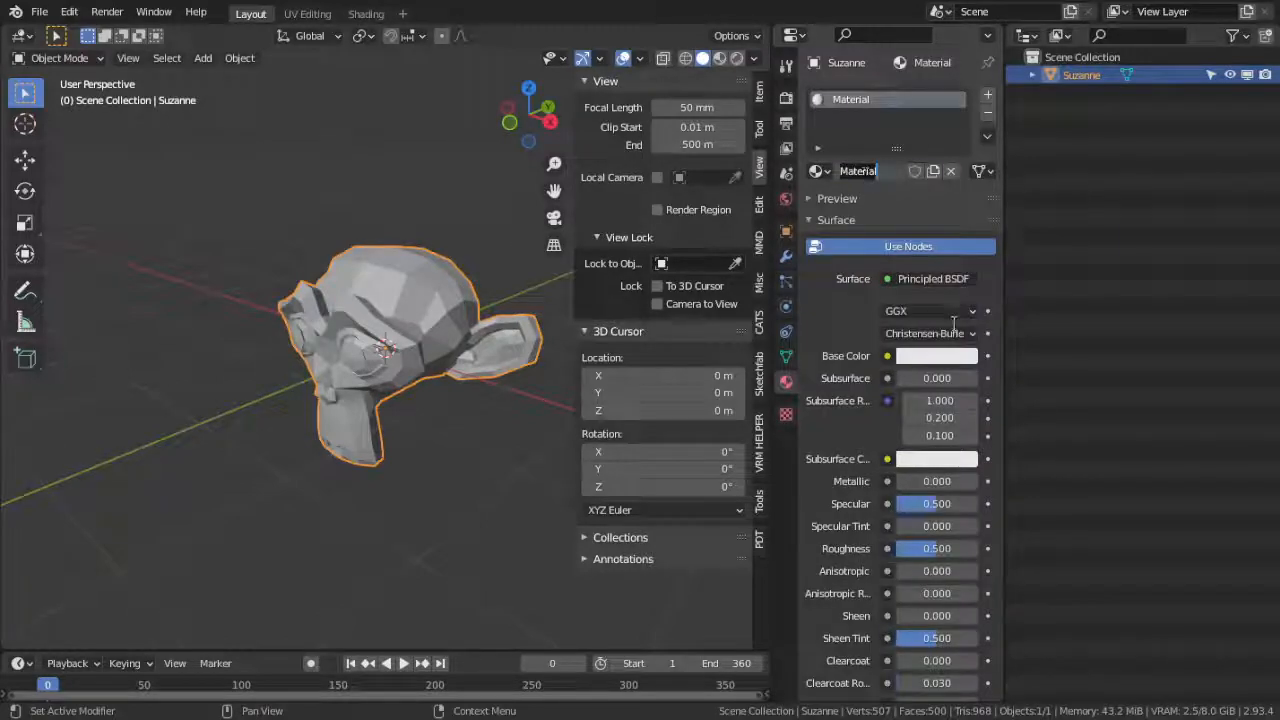
type("BakeFrom")
key("Return")
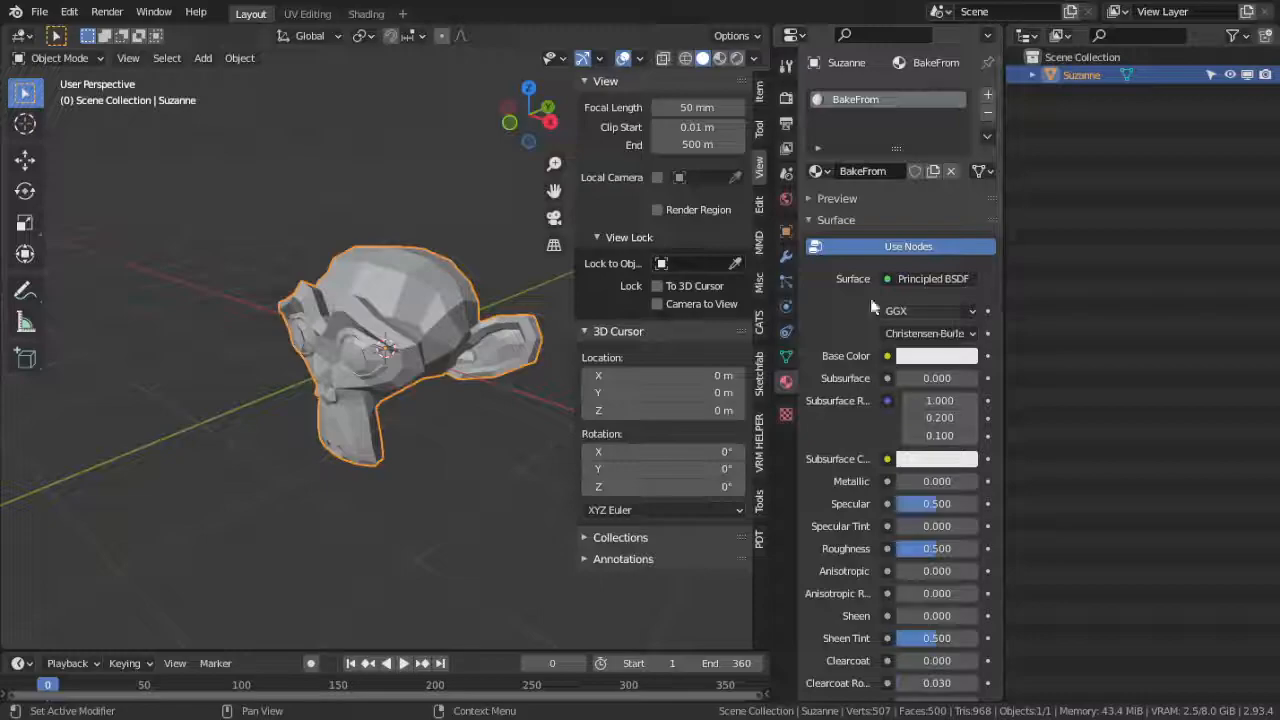
Feed the BakeFrom material's Base Color from an Image Texture with Mapping and Texture Coordinate nodes, using the image cheetahtile.jpg.
left_click(366, 14)
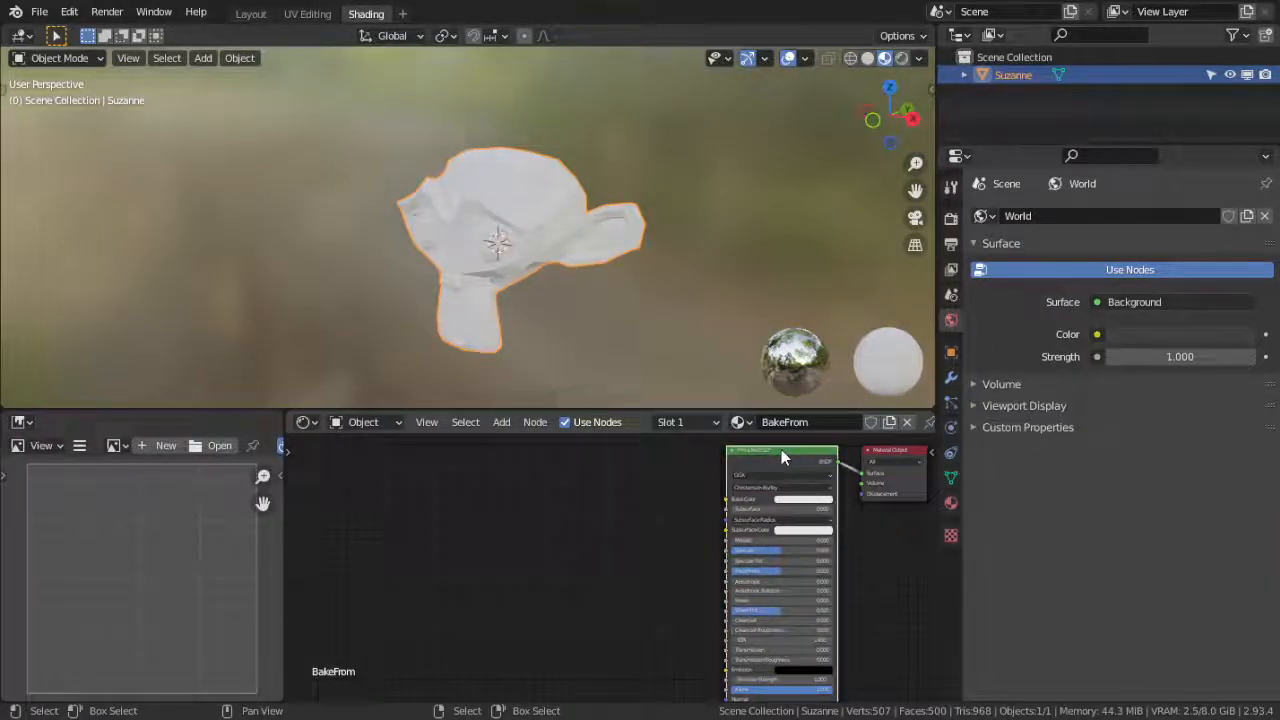
key("ctrl")
key("ctrl+t")
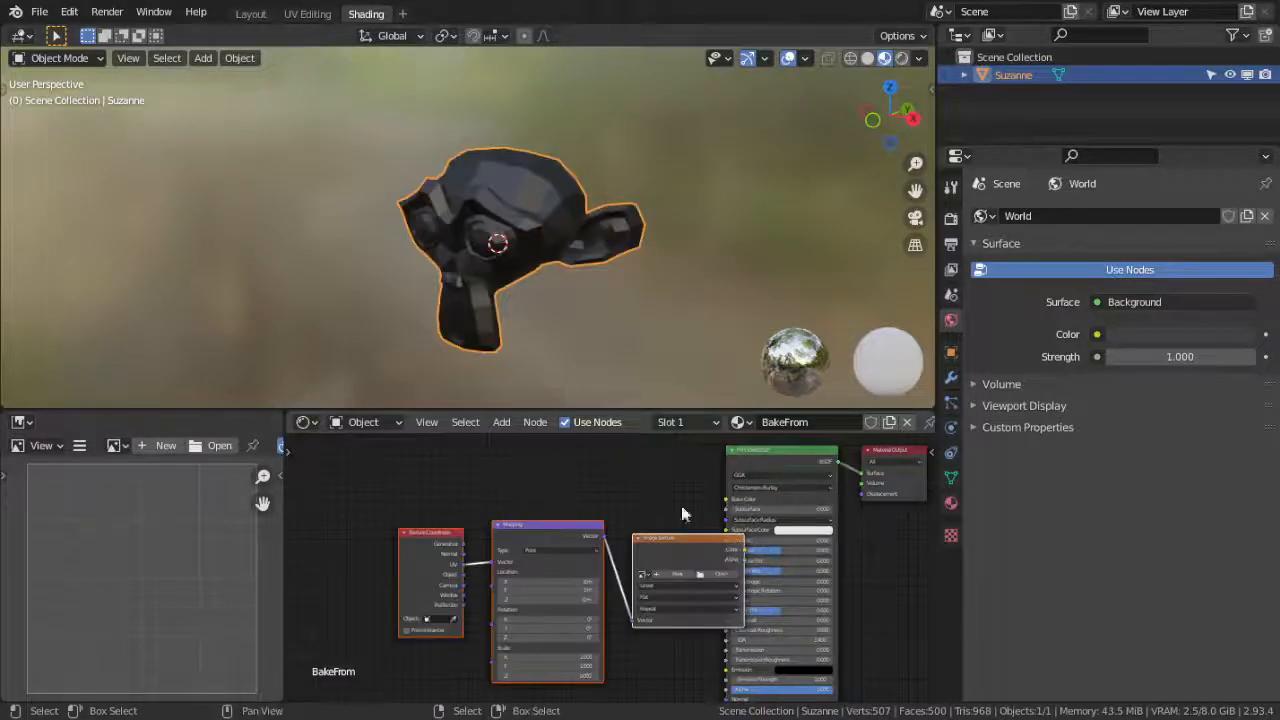
left_click_drag(672, 544, 620, 487)
left_click(620, 487)
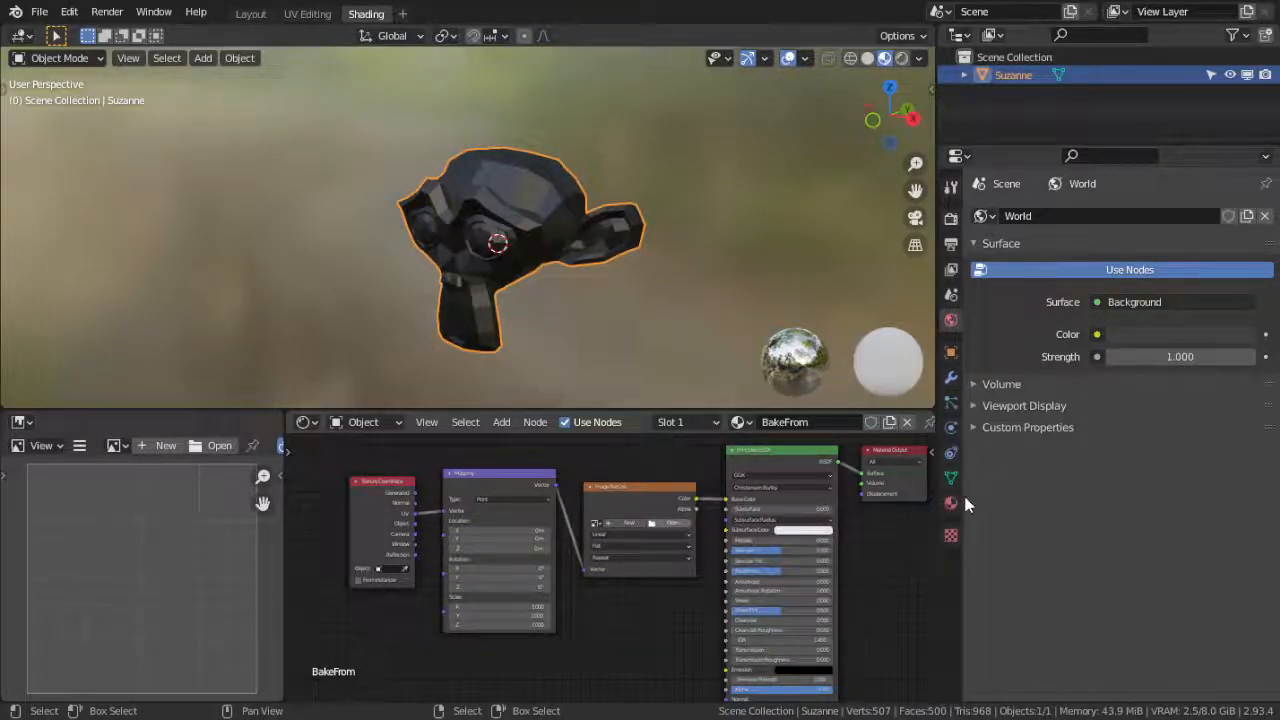
middle_click_drag(577, 309, 667, 290)
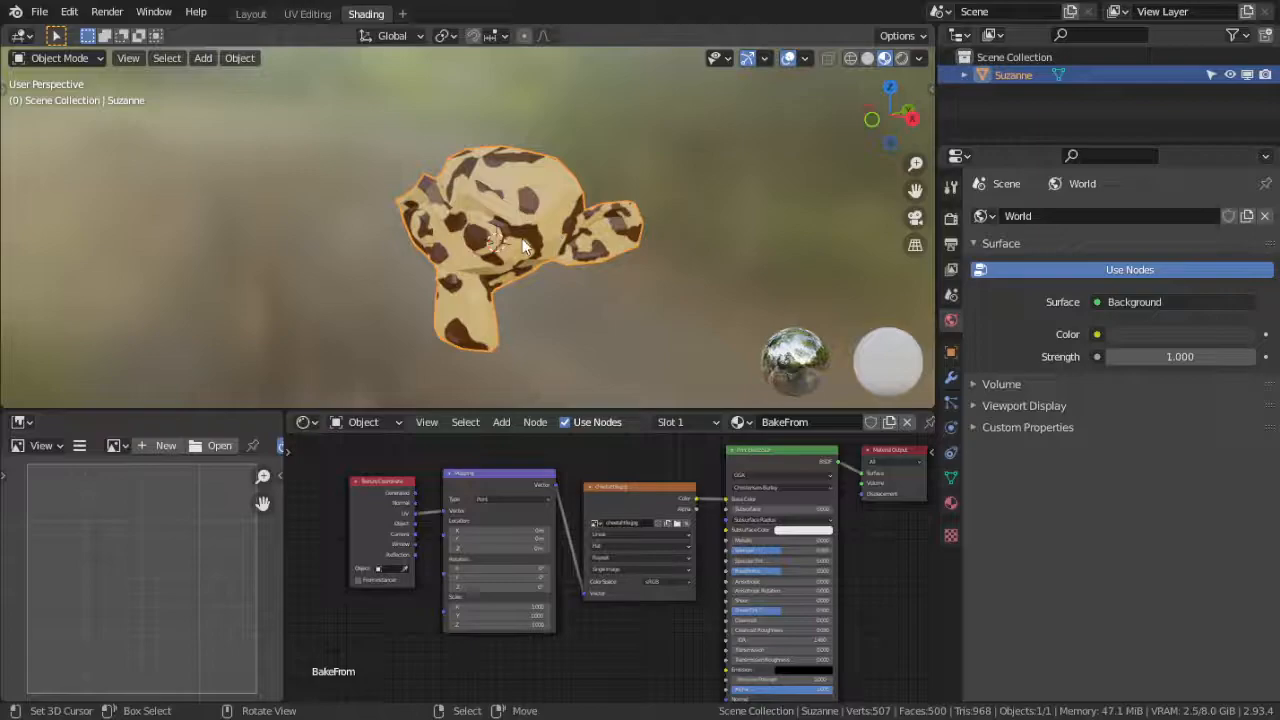
Return to the Layout workspace and display the textured model in Rendered viewport shading.
left_click(250, 14)
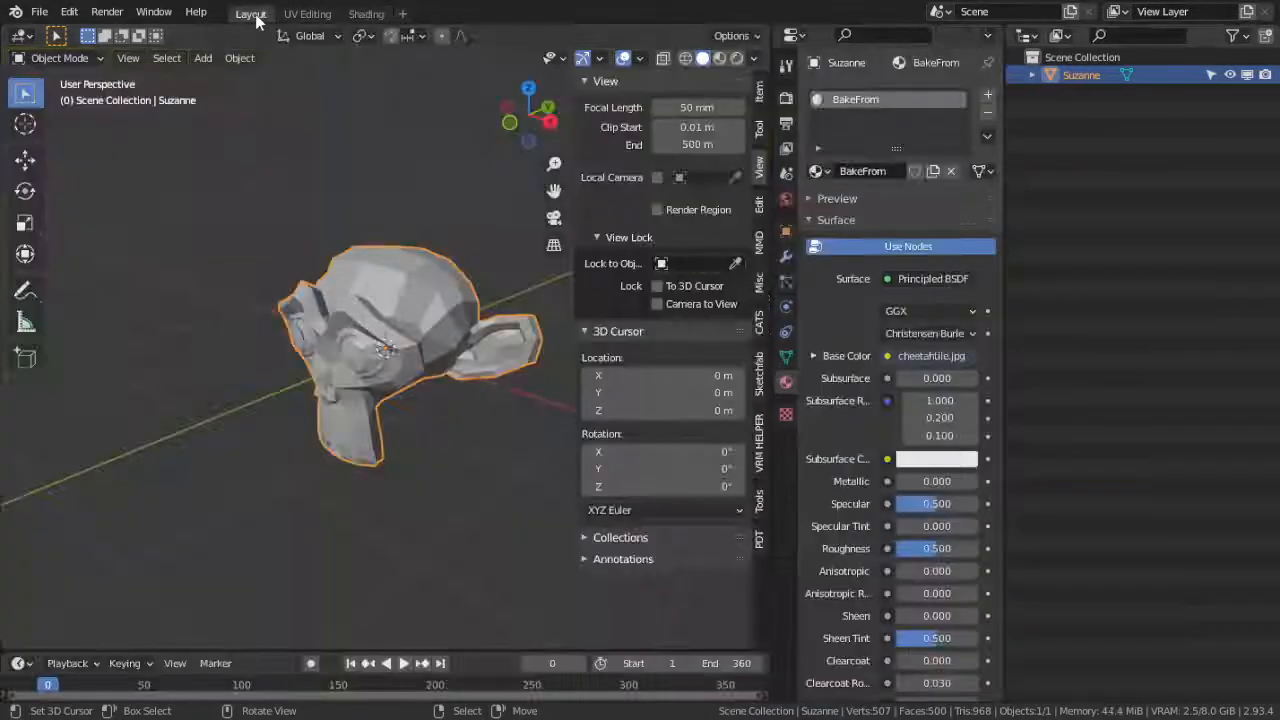
left_click(719, 58)
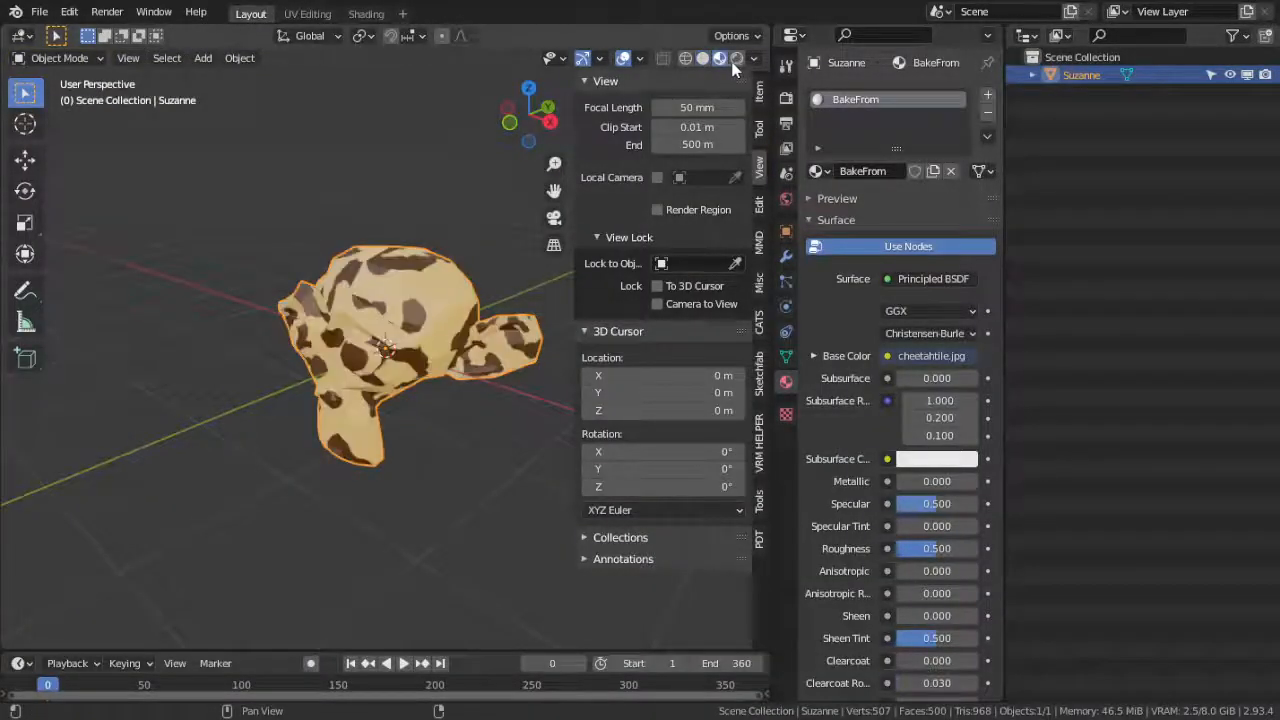
left_click(736, 58)
middle_click_drag(376, 380, 362, 379)
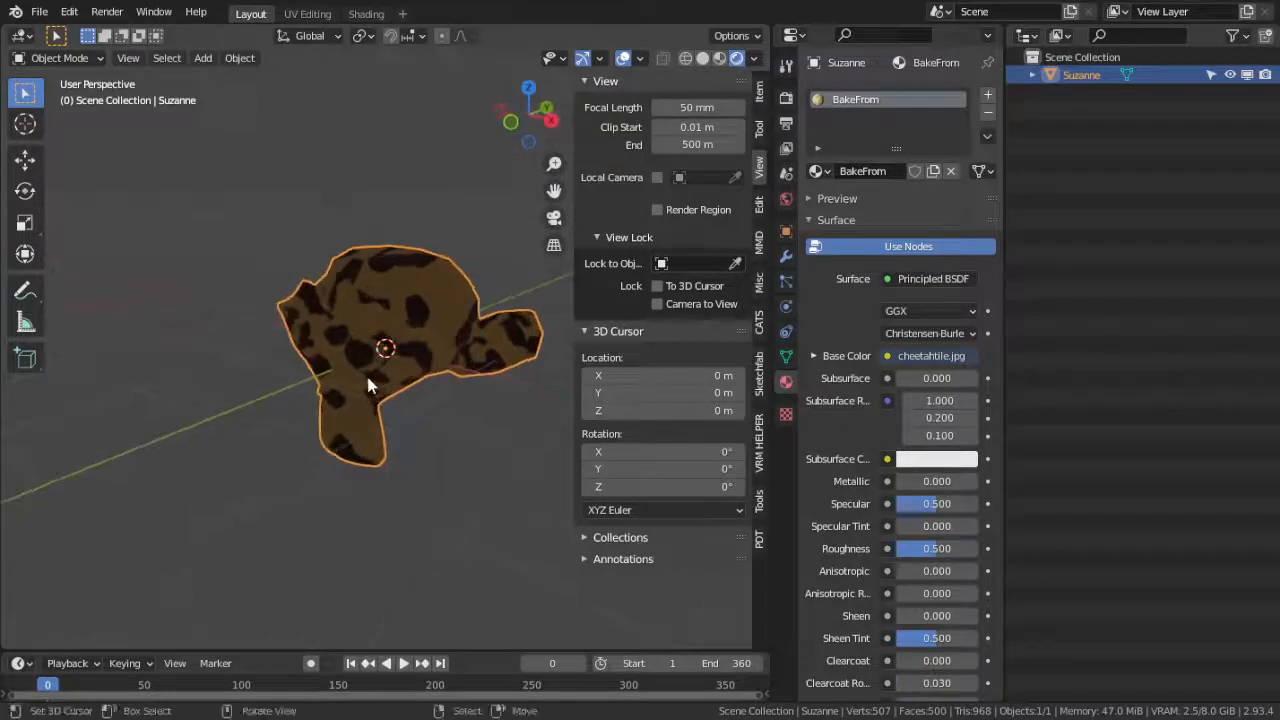
Set the render engine to Cycles and its device to GPU Compute.
left_click(786, 97)
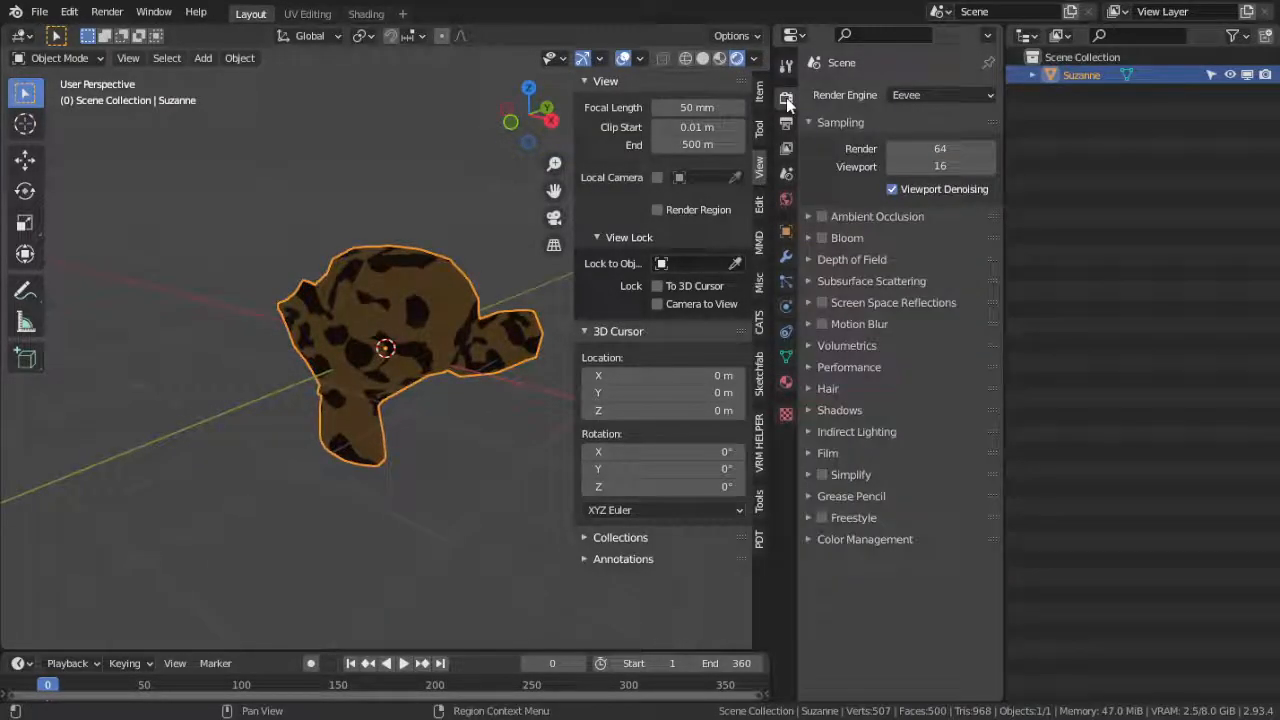
left_click(924, 94)
left_click(930, 158)
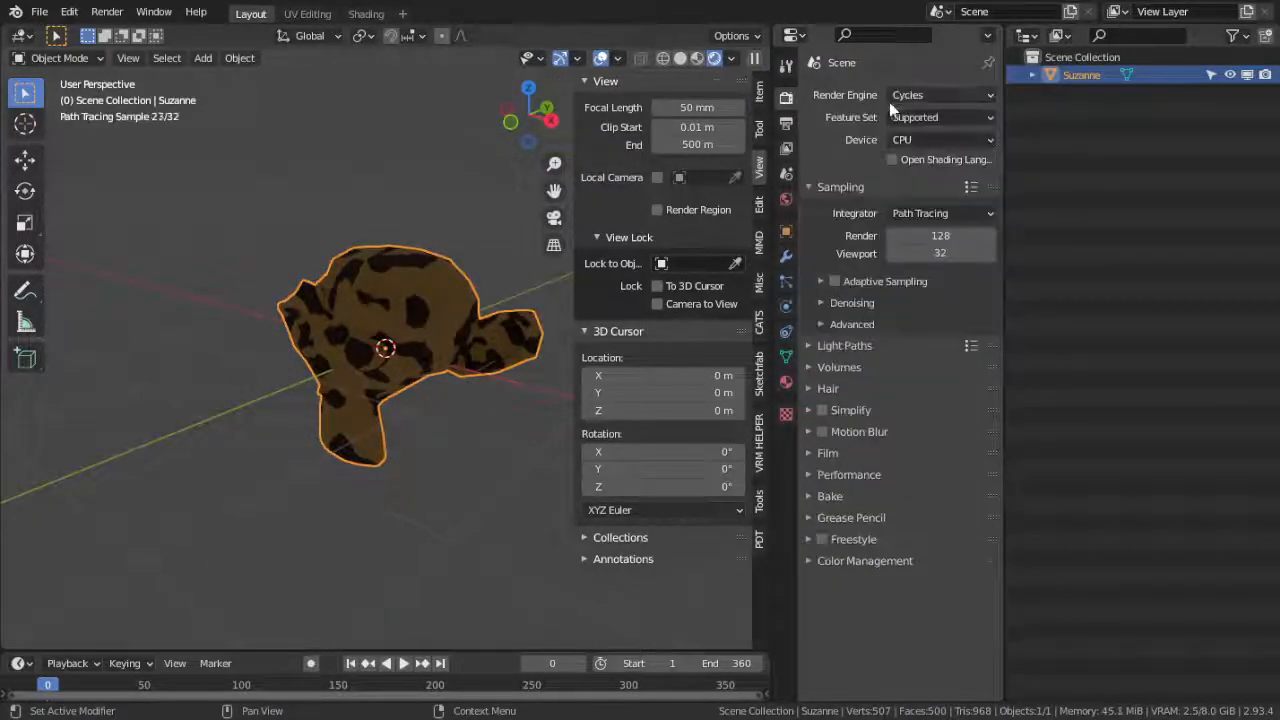
left_click(917, 94)
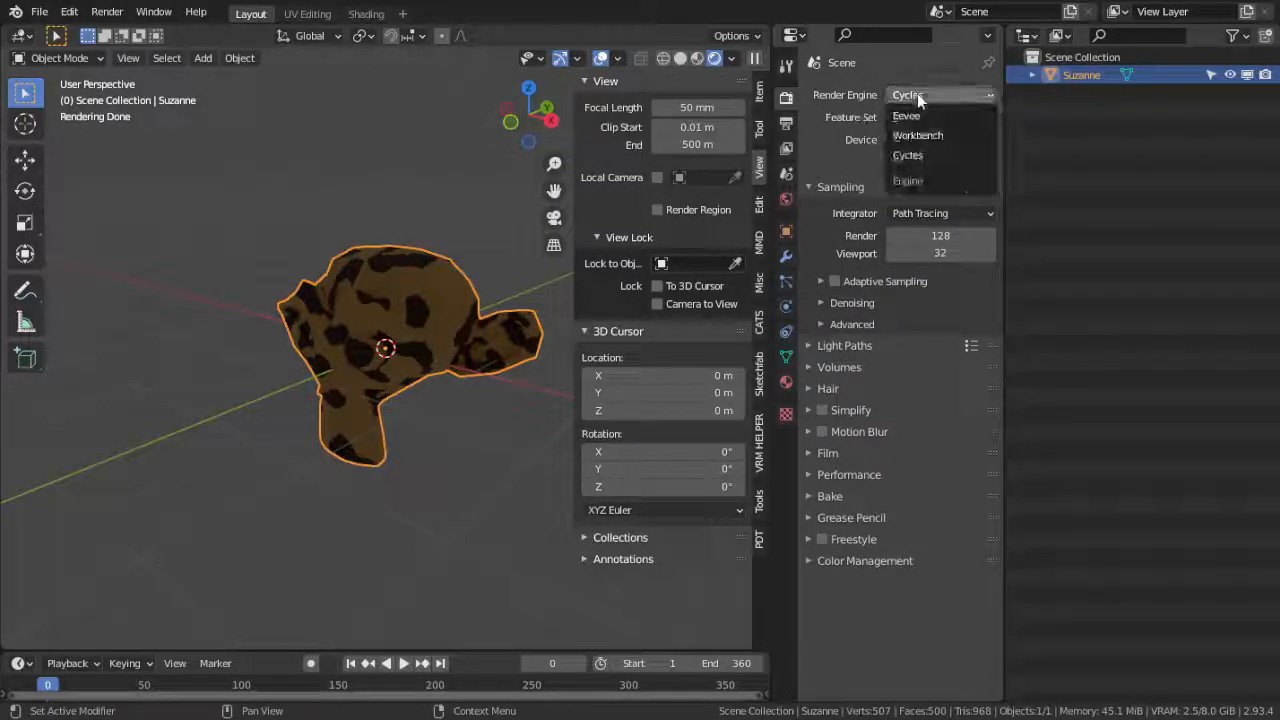
left_click(906, 96)
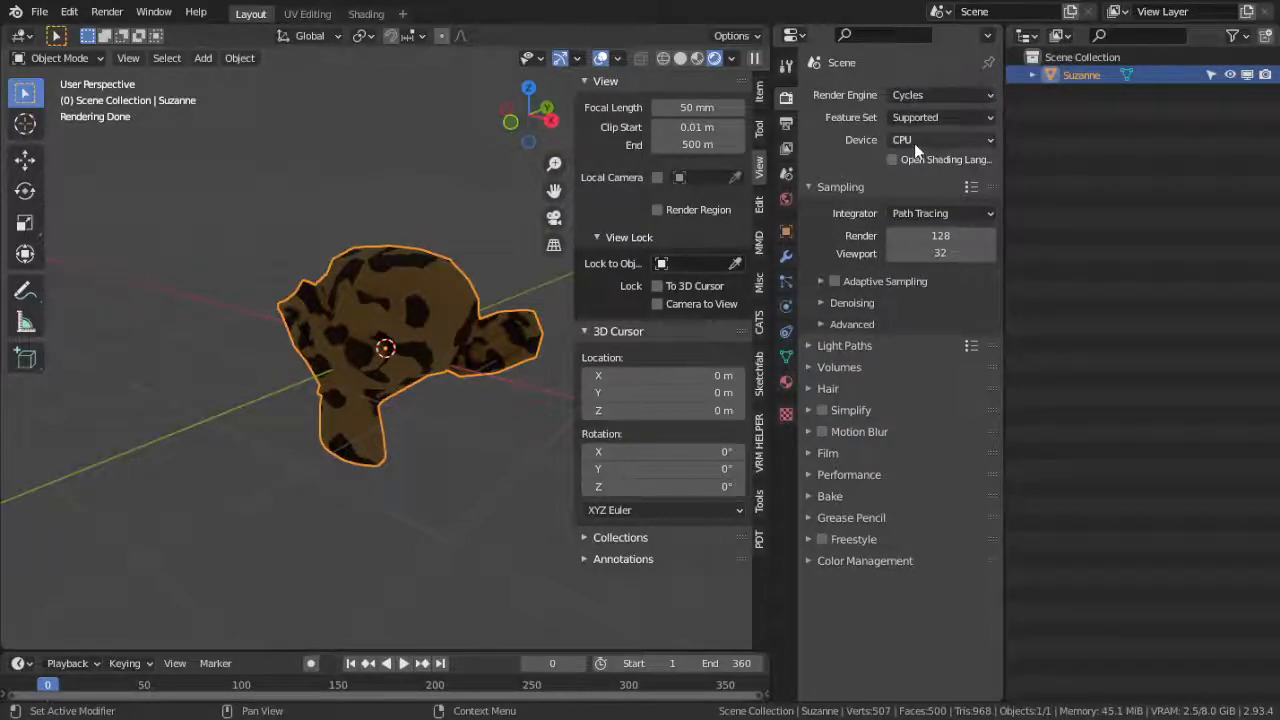
left_click(914, 141)
left_click(933, 181)
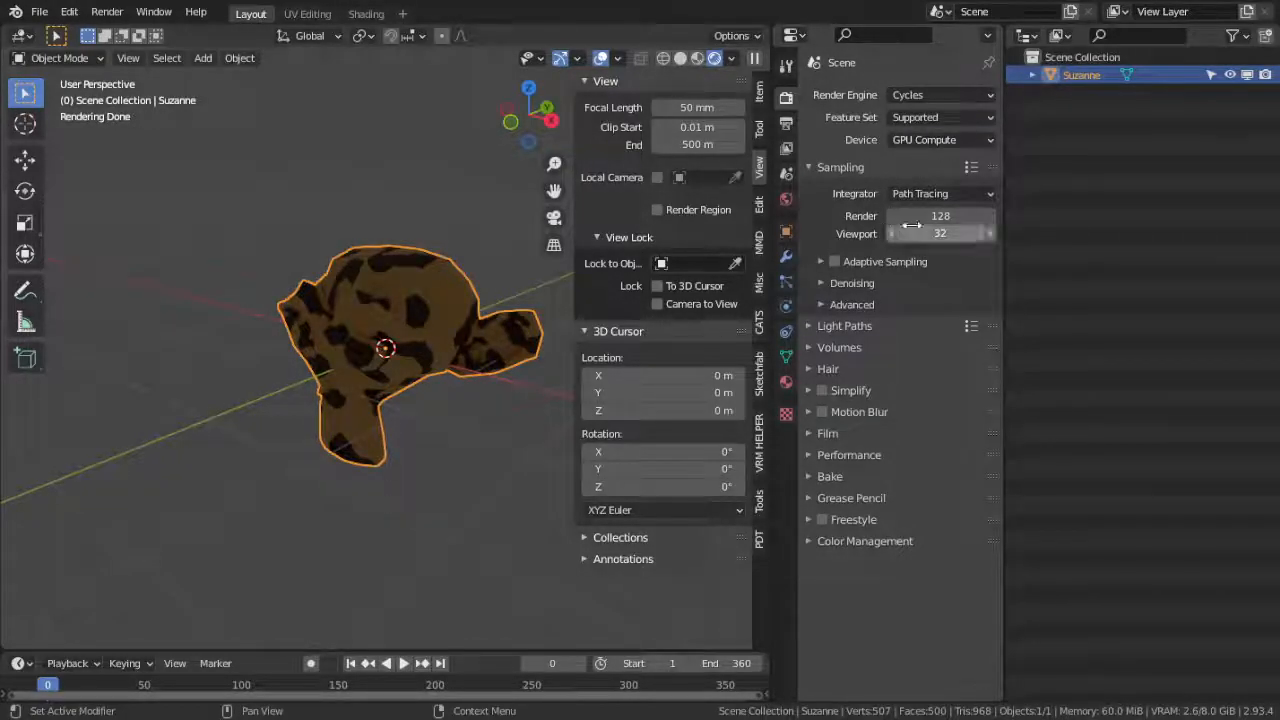
Set the Cycles render sample count to 32.
left_click(942, 215)
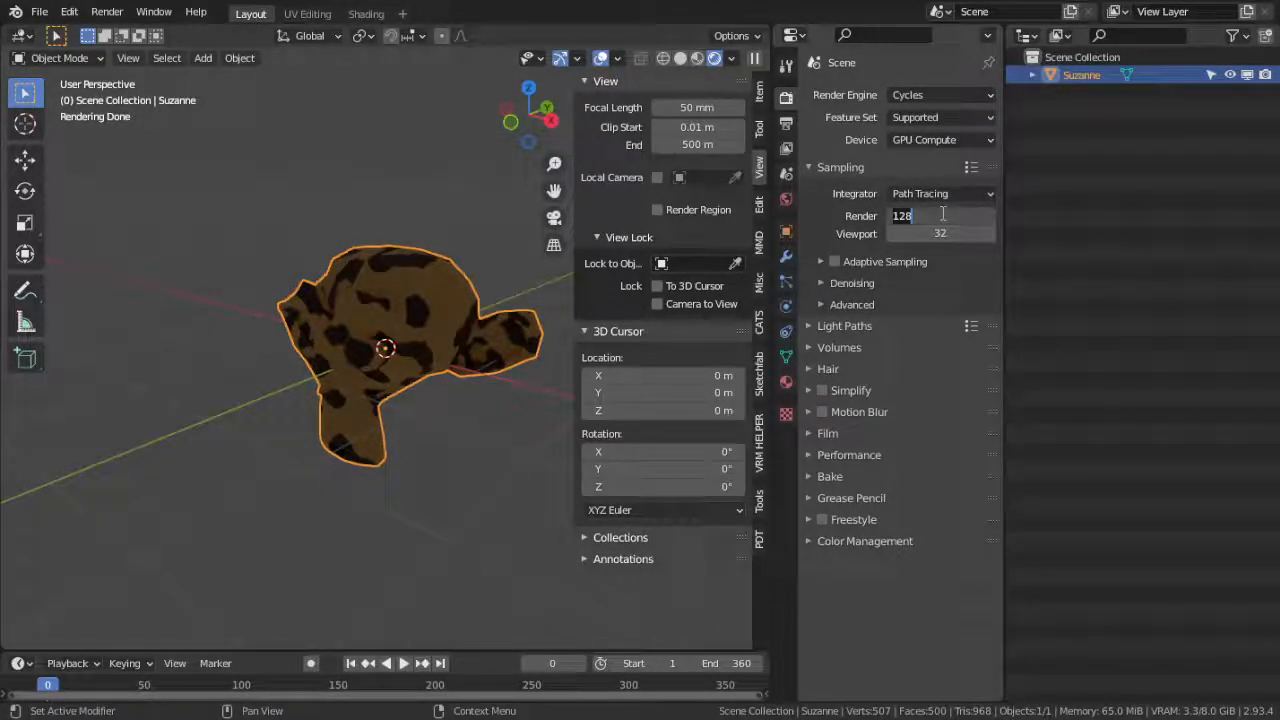
left_click(840, 215)
left_click(935, 216)
type("32")
left_click(840, 222)
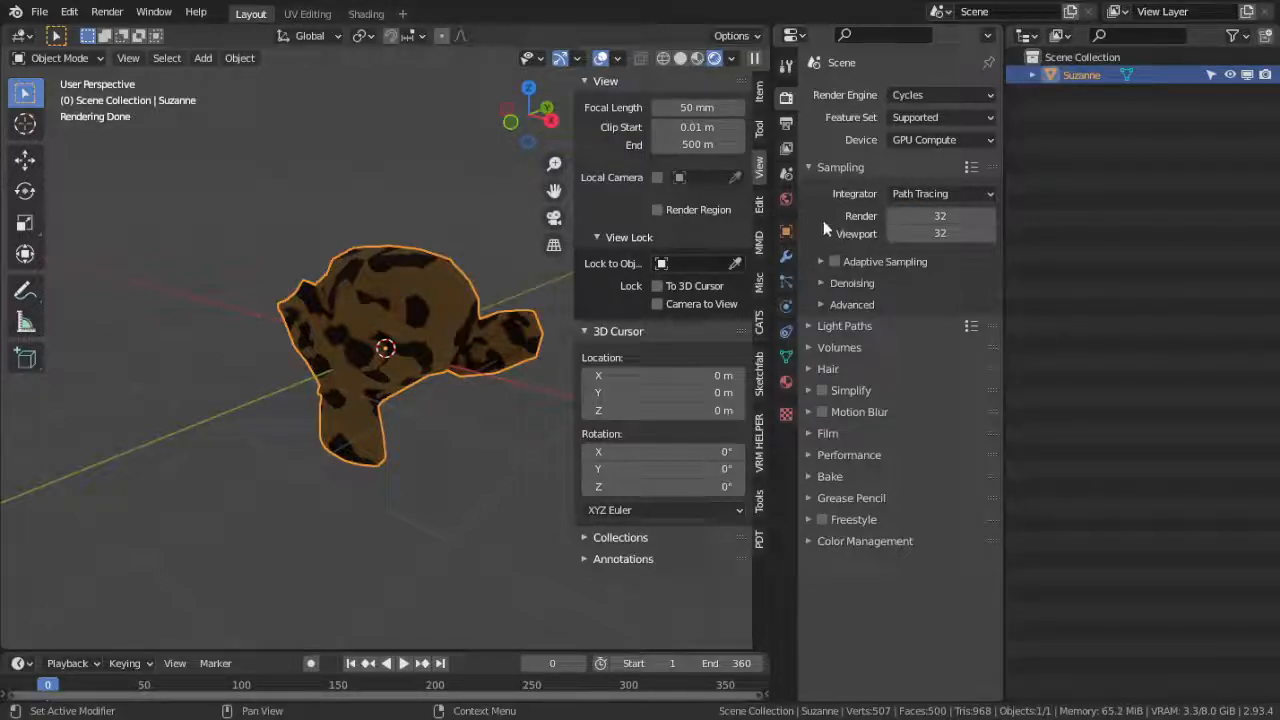
mouse_move(422, 312)
middle_mouse_down()
mouse_move(421, 333)
mouse_move(433, 307)
middle_mouse_up()
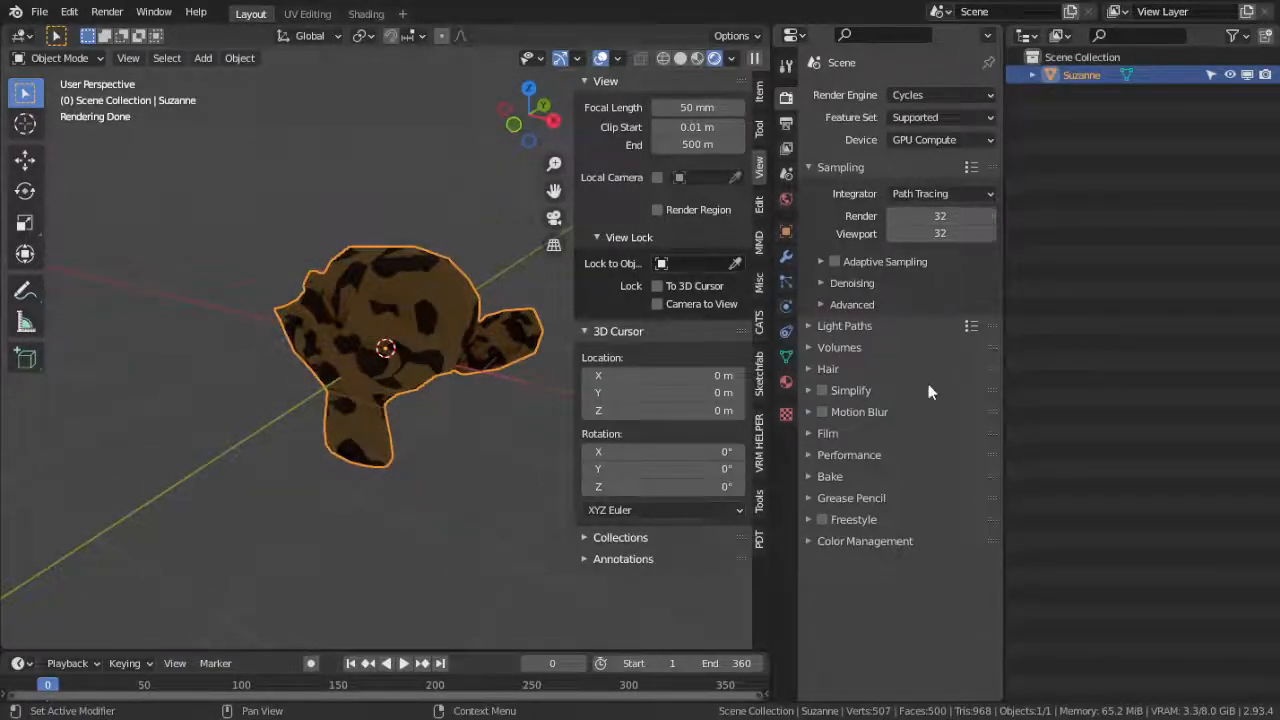
mouse_move(459, 406)
middle_mouse_down()
mouse_move(297, 429)
mouse_move(434, 404)
mouse_move(400, 322)
mouse_move(450, 339)
mouse_move(383, 345)
mouse_move(475, 376)
mouse_move(443, 372)
middle_mouse_up()
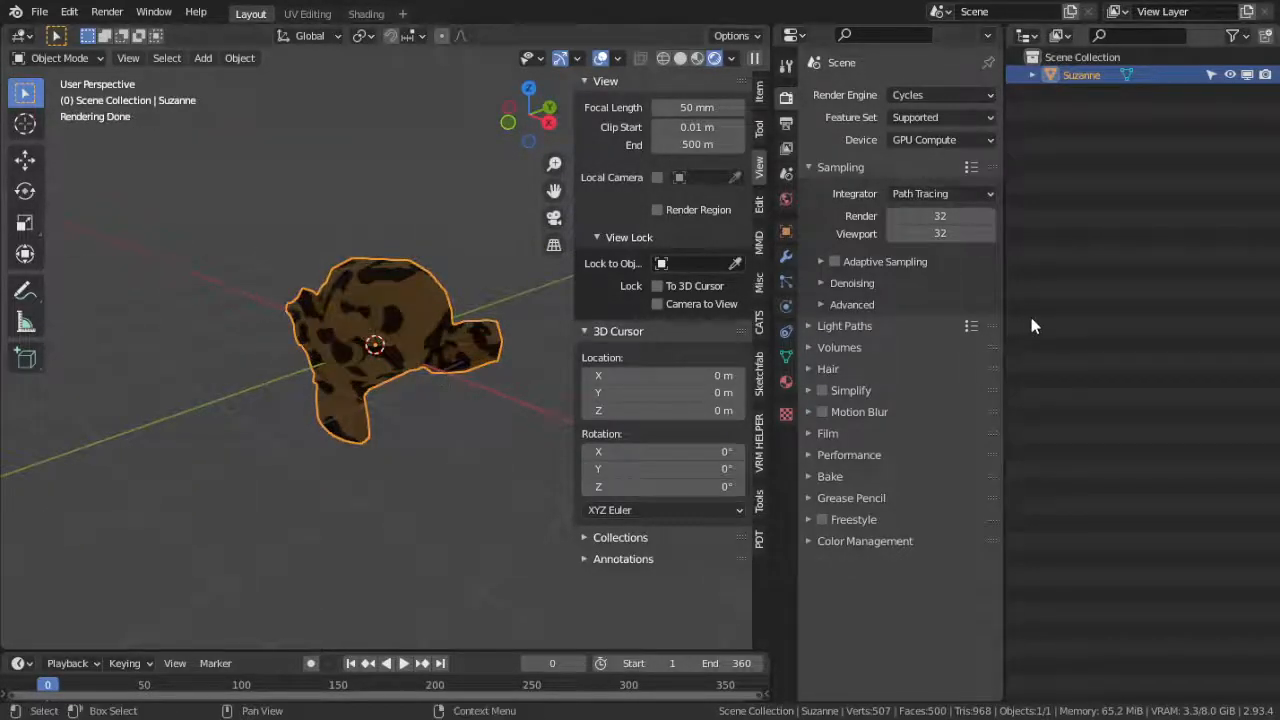
Duplicate the Suzanne object in place.
left_click(1160, 146)
left_click(1080, 77)
key("shift+d")
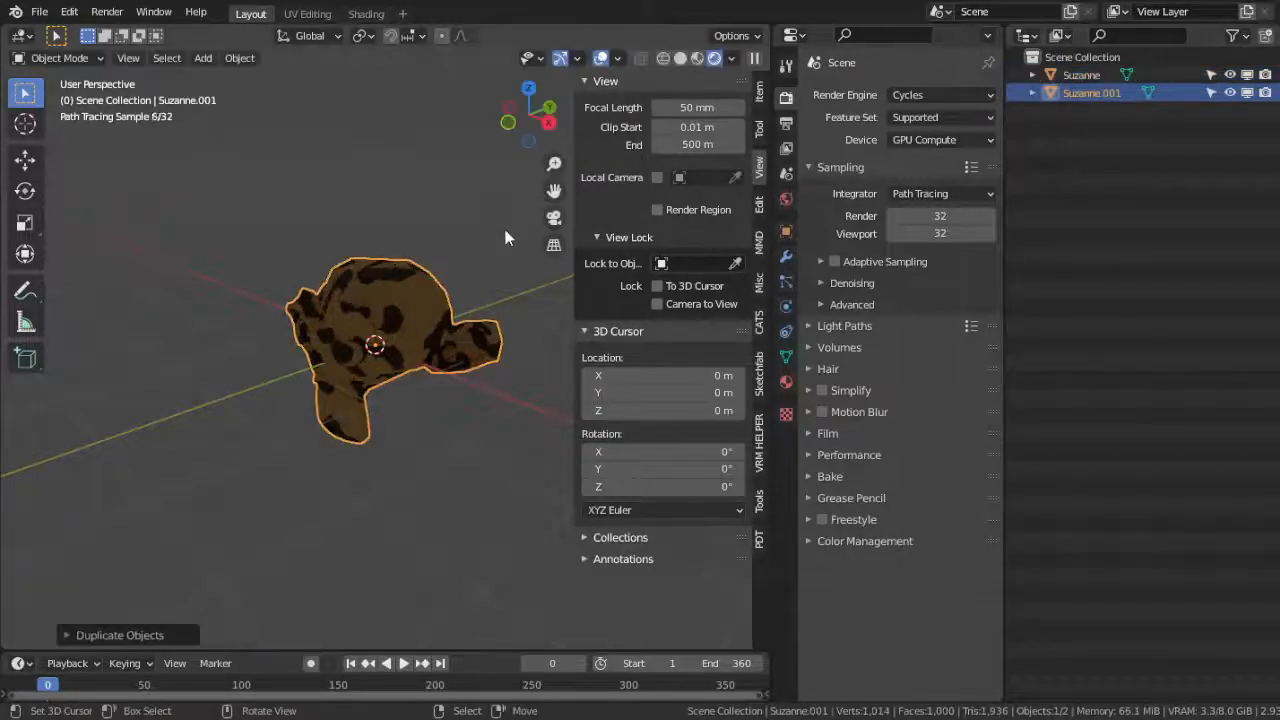
Rename the duplicated monkey object as Suzanne.BakeFrom.
double_click(1100, 92)
left_click(1104, 92)
left_click(1085, 75)
left_click(1093, 95)
double_click(1093, 95)
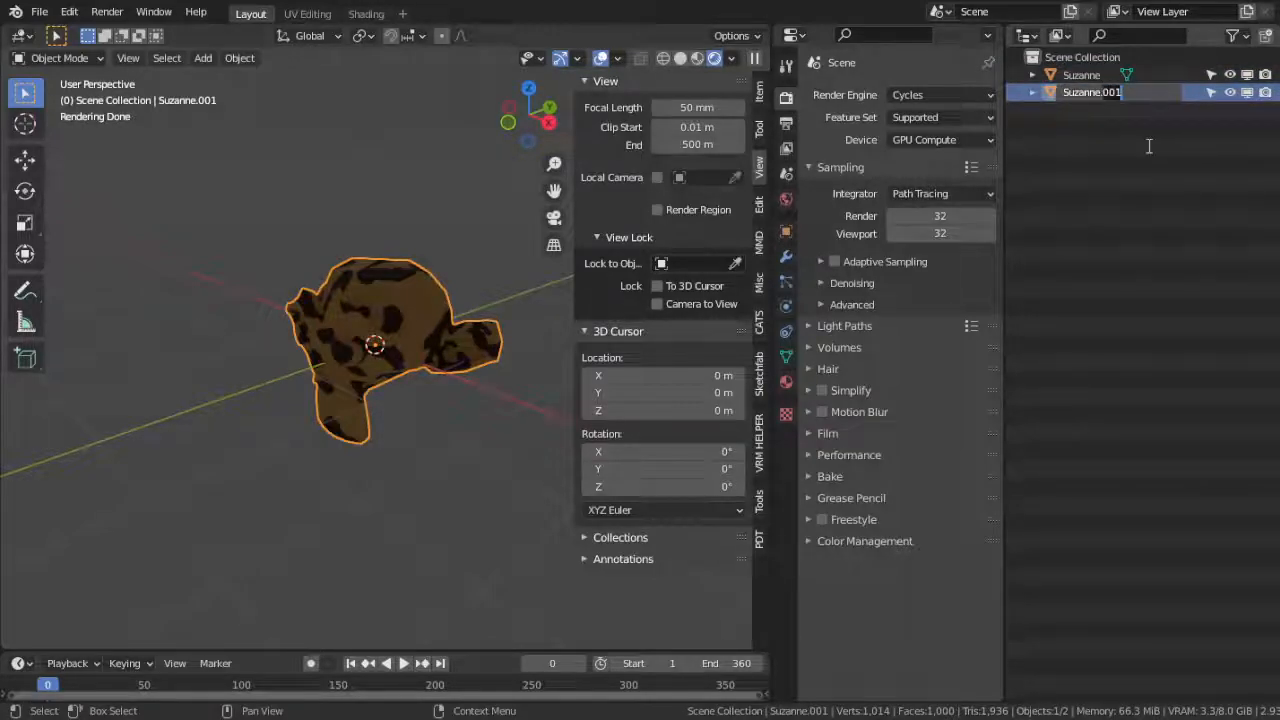
type("BakeFrom")
key("Return")
Rename the original Suzanne object as Suzanne.BakeTo.
double_click(1092, 74)
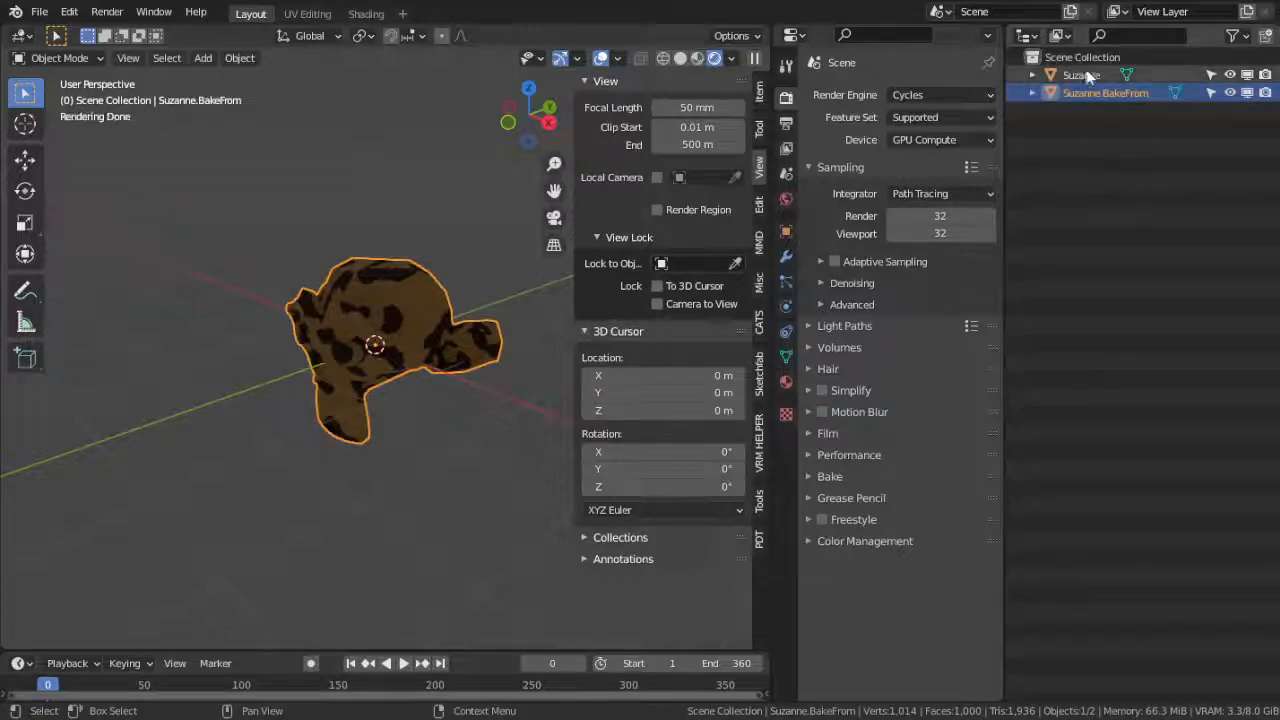
type(".BakeTo")
key("Return")
left_click(1090, 112)
left_click(1080, 94)
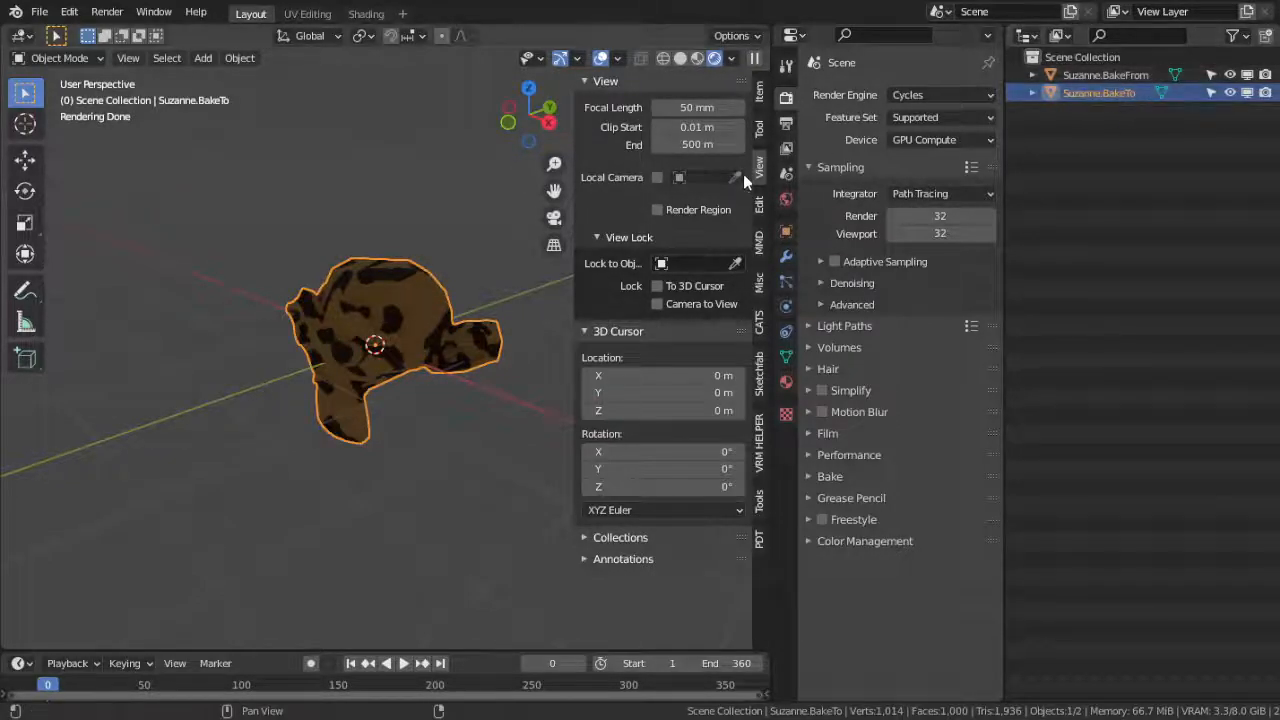
In the Shading workspace, make the material on Suzanne.BakeTo a single-user copy.
left_click(1099, 75)
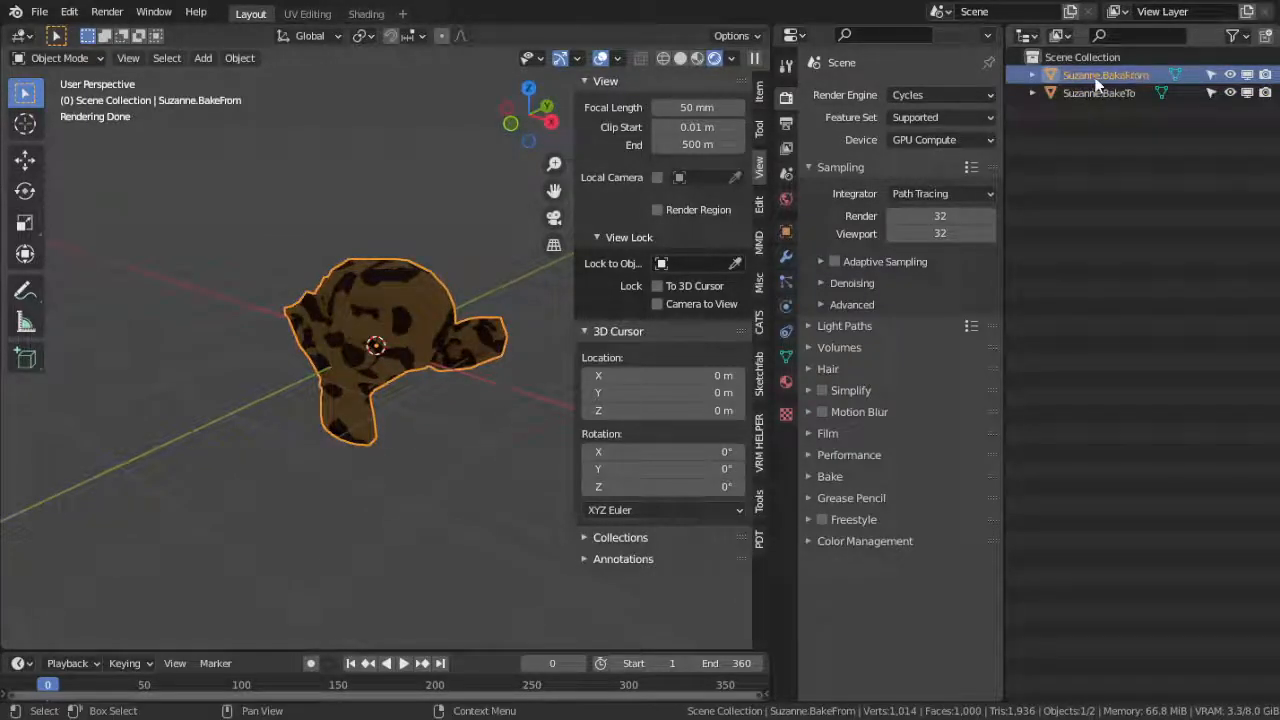
left_click(366, 15)
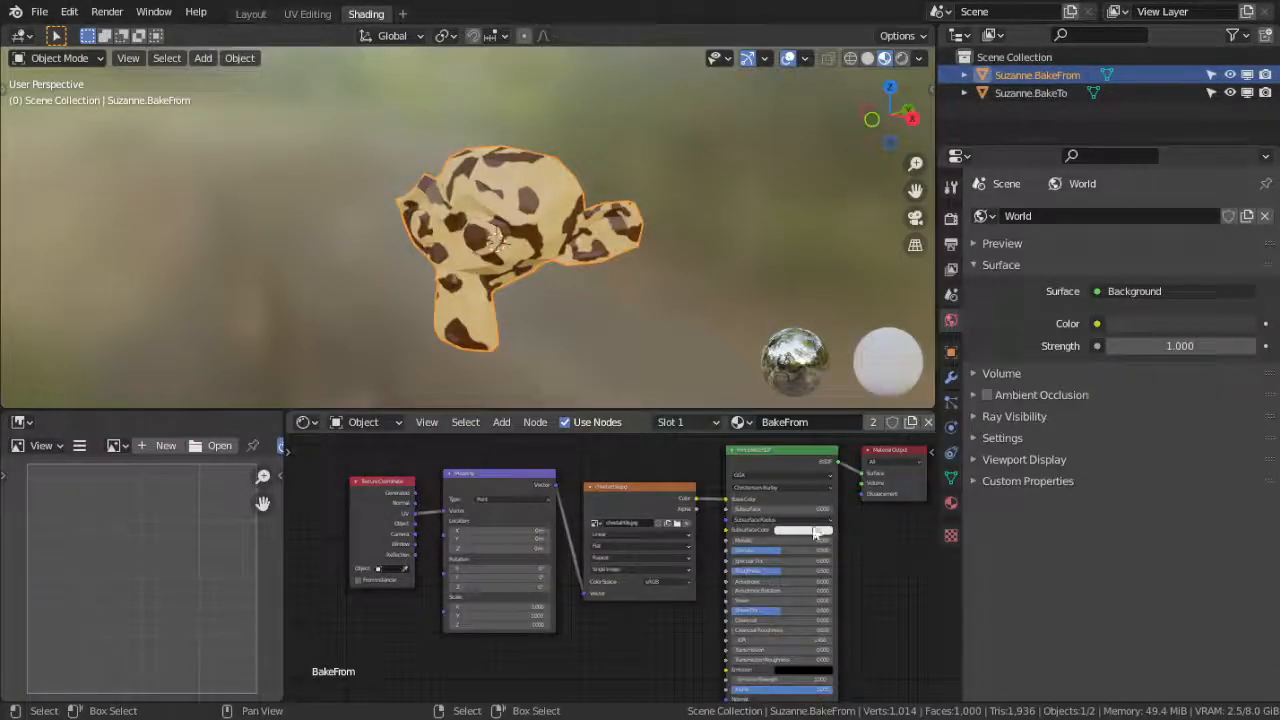
left_click(1160, 93)
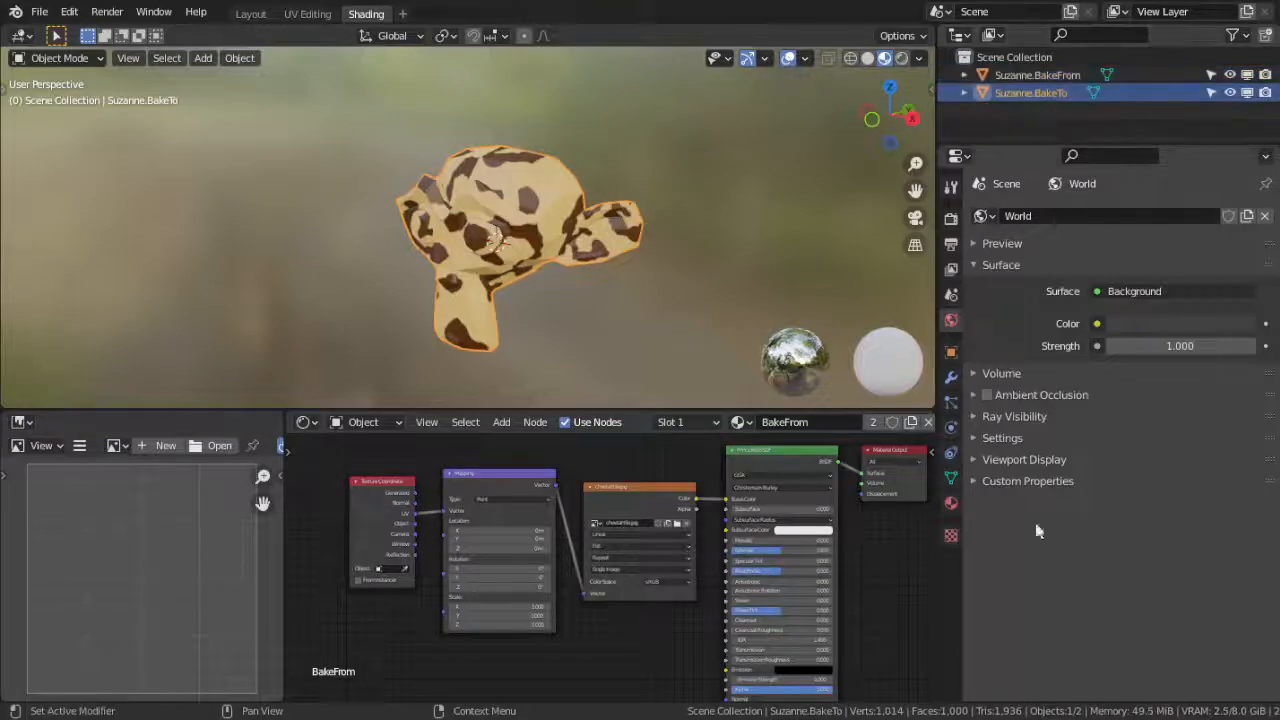
left_click(951, 504)
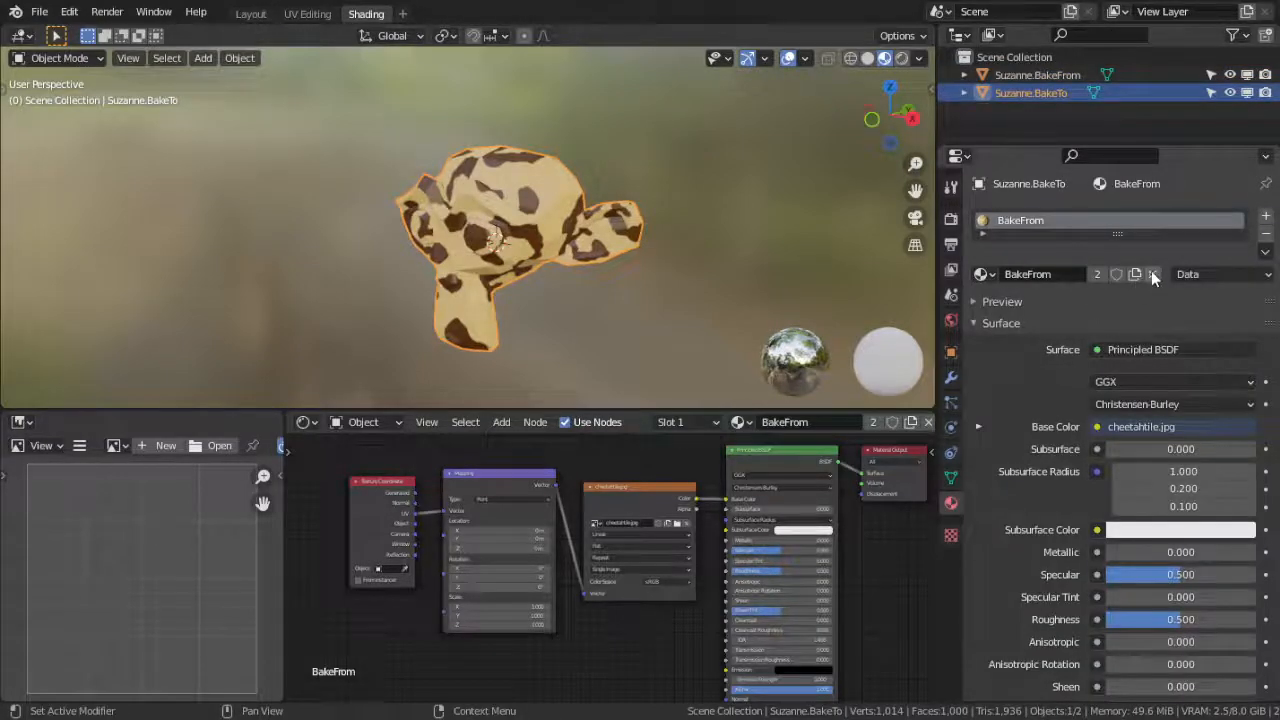
left_click(1097, 274)
Rename the material copy on Suzanne.BakeTo as BakeTo.
double_click(1052, 274)
key("BackSpace")
key("BackSpace")
key("BackSpace")
key("BackSpace")
key("BackSpace")
key("BackSpace")
key("BackSpace")
key("BackSpace")
type("To")
key("Return")
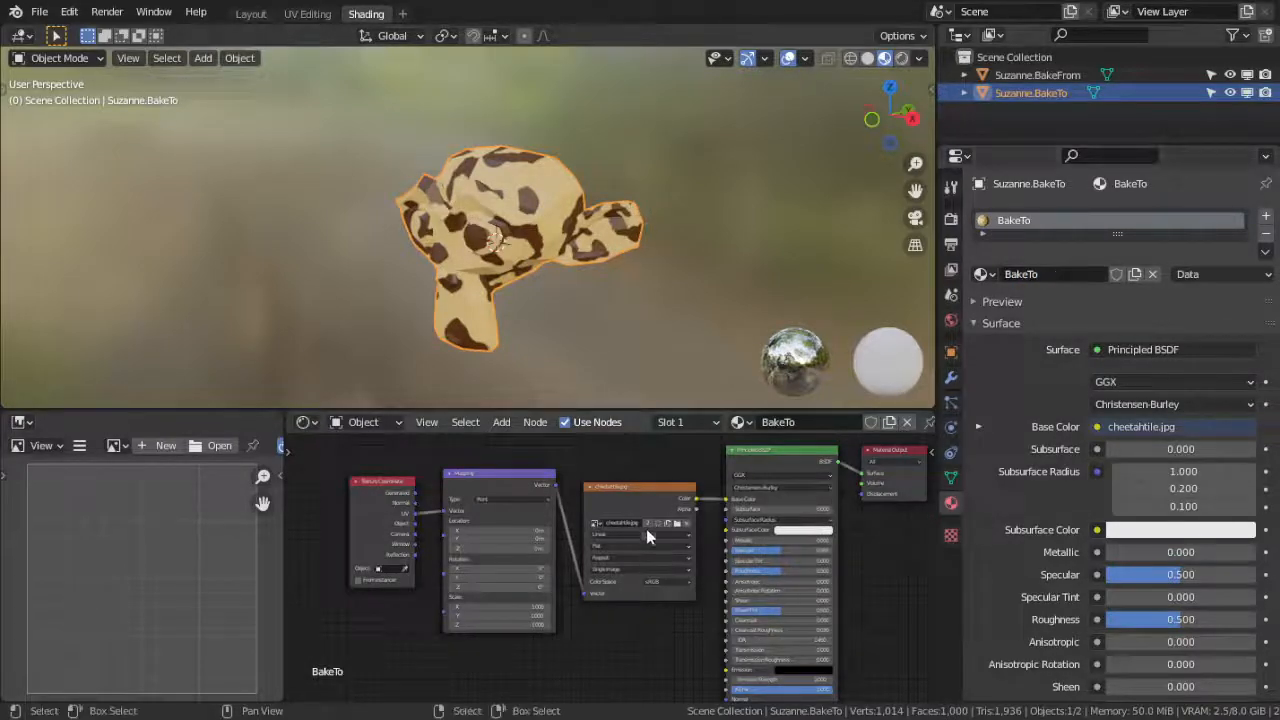
Replace cheetahtile.jpg in the BakeTo material's image texture node with a new blank 1024 × 1024 px image named Bake.
left_click(684, 522)
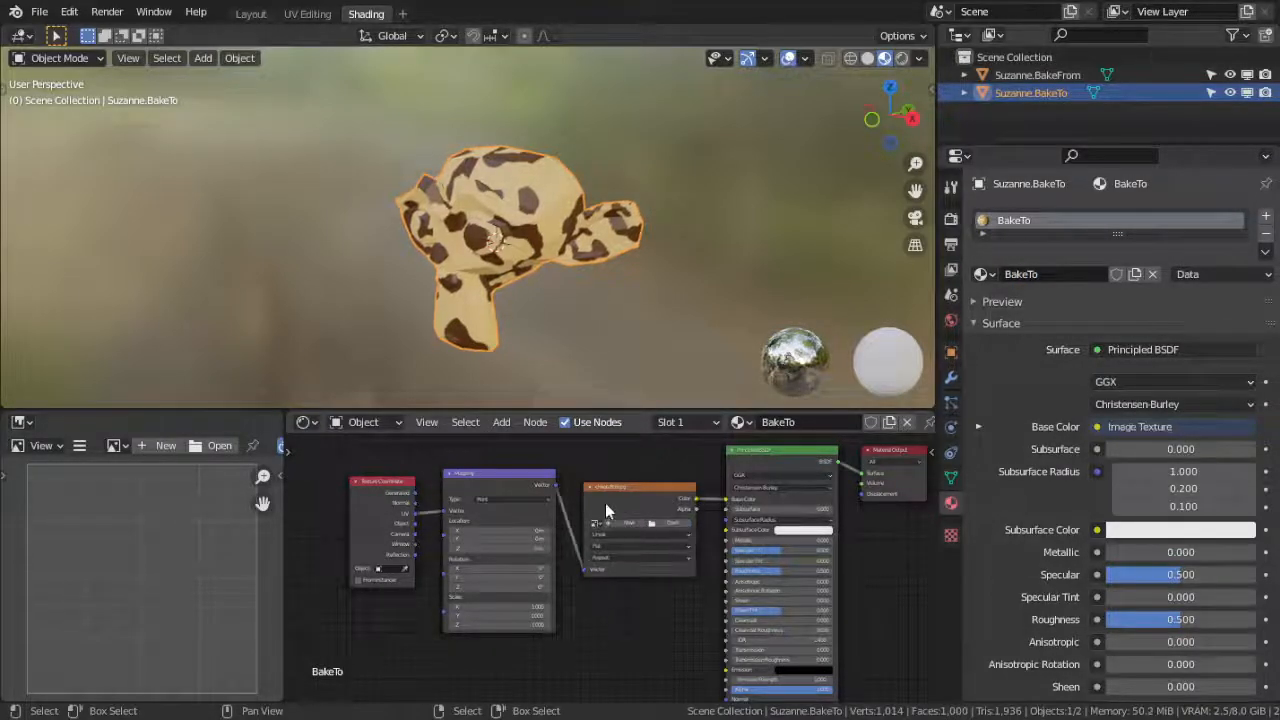
left_click(611, 524)
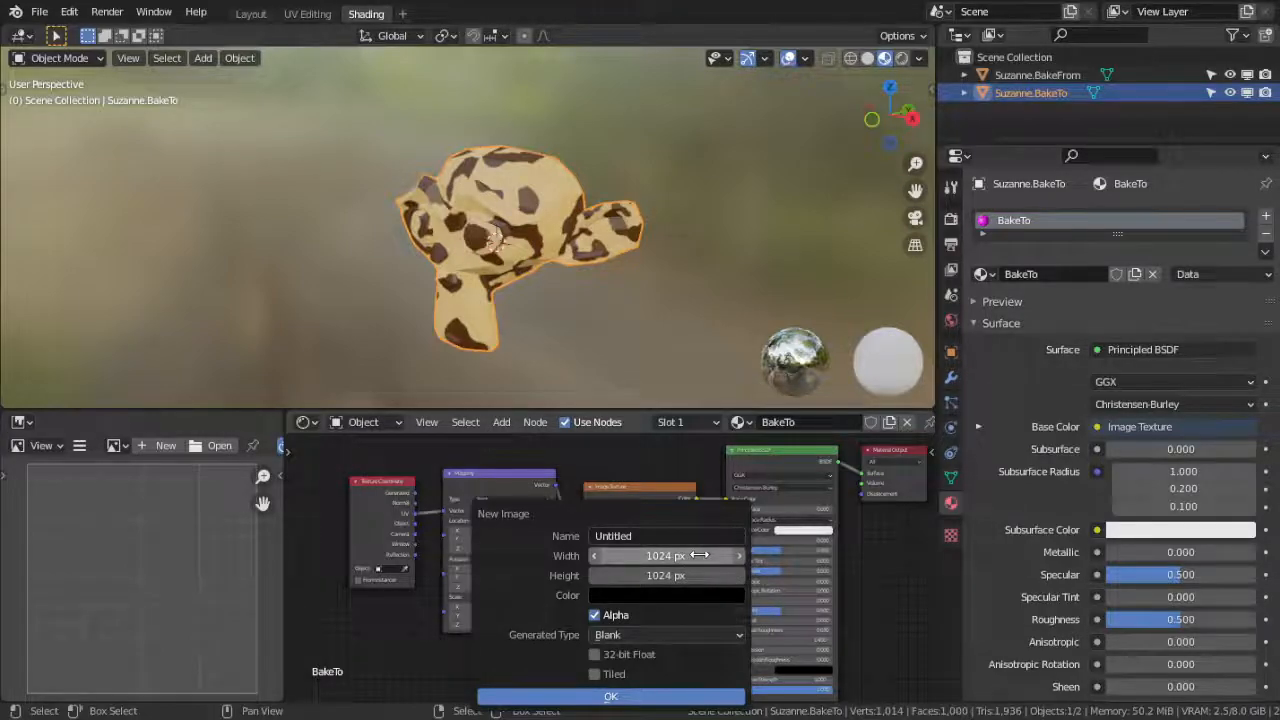
left_click(615, 535)
type("Bake")
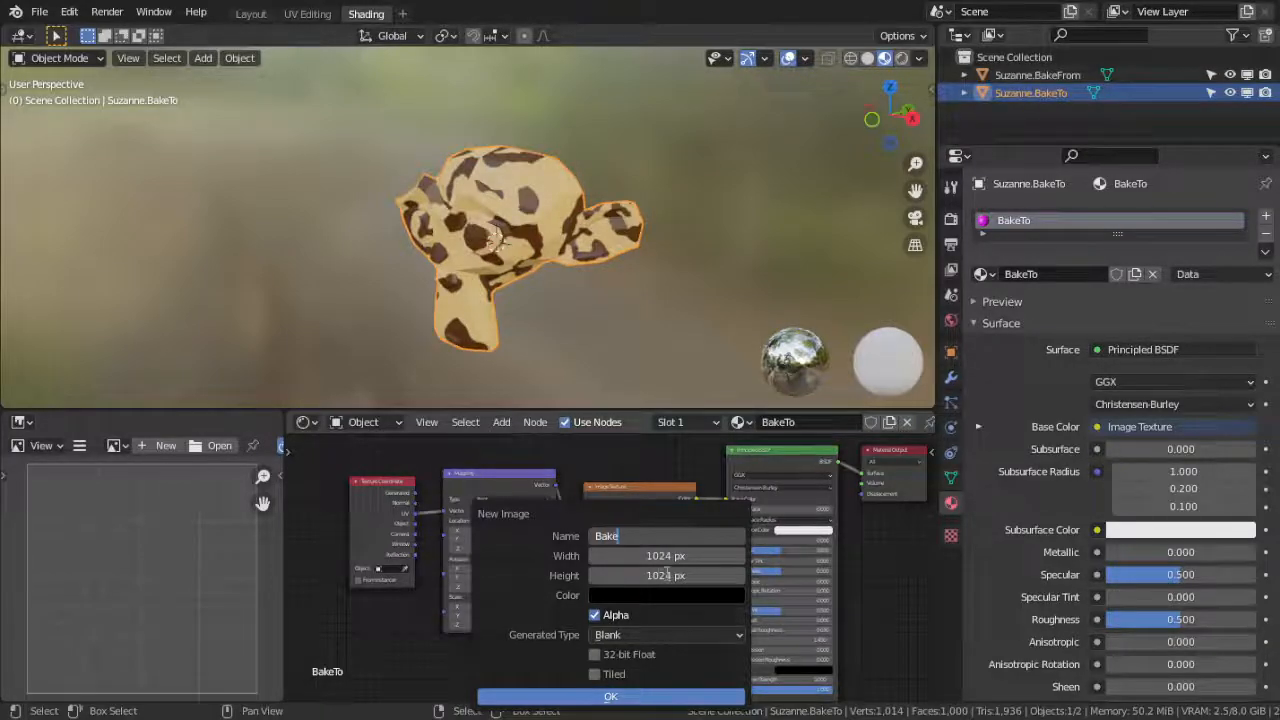
left_click(610, 696)
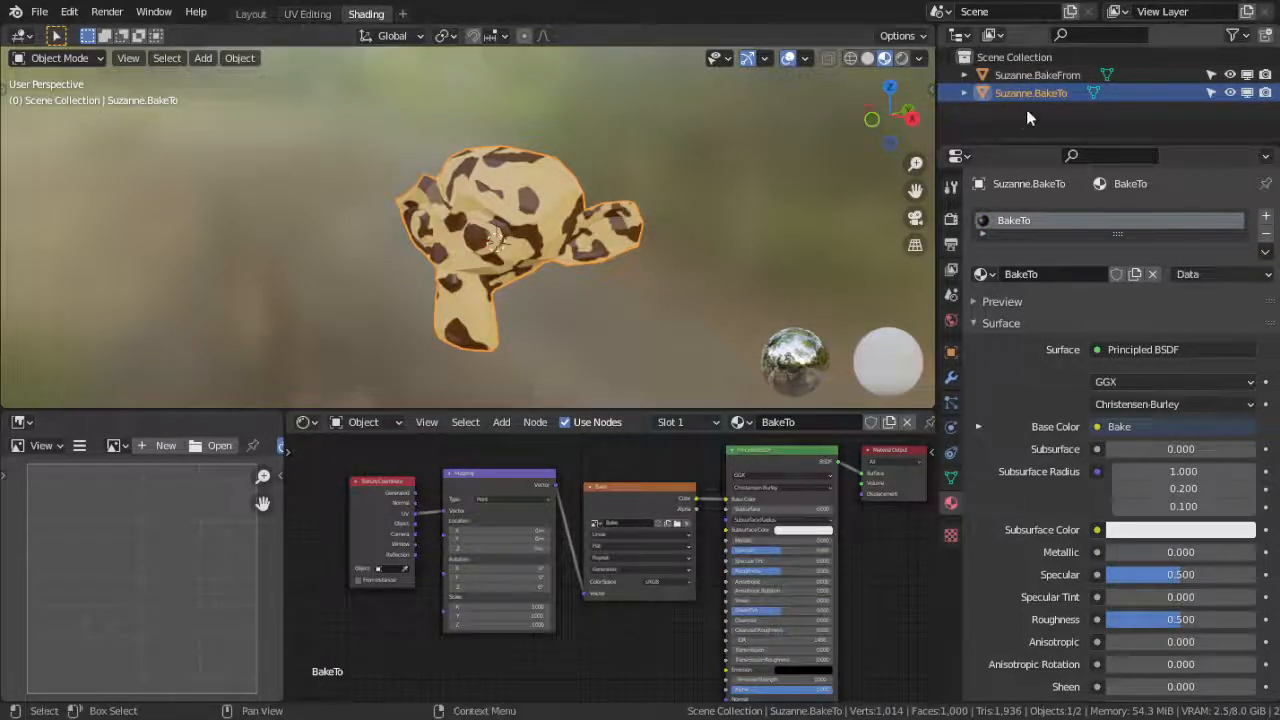
Select Suzanne.BakeFrom together with Suzanne.BakeTo as the active object, and open the Cycles Bake settings.
left_click(1047, 76)
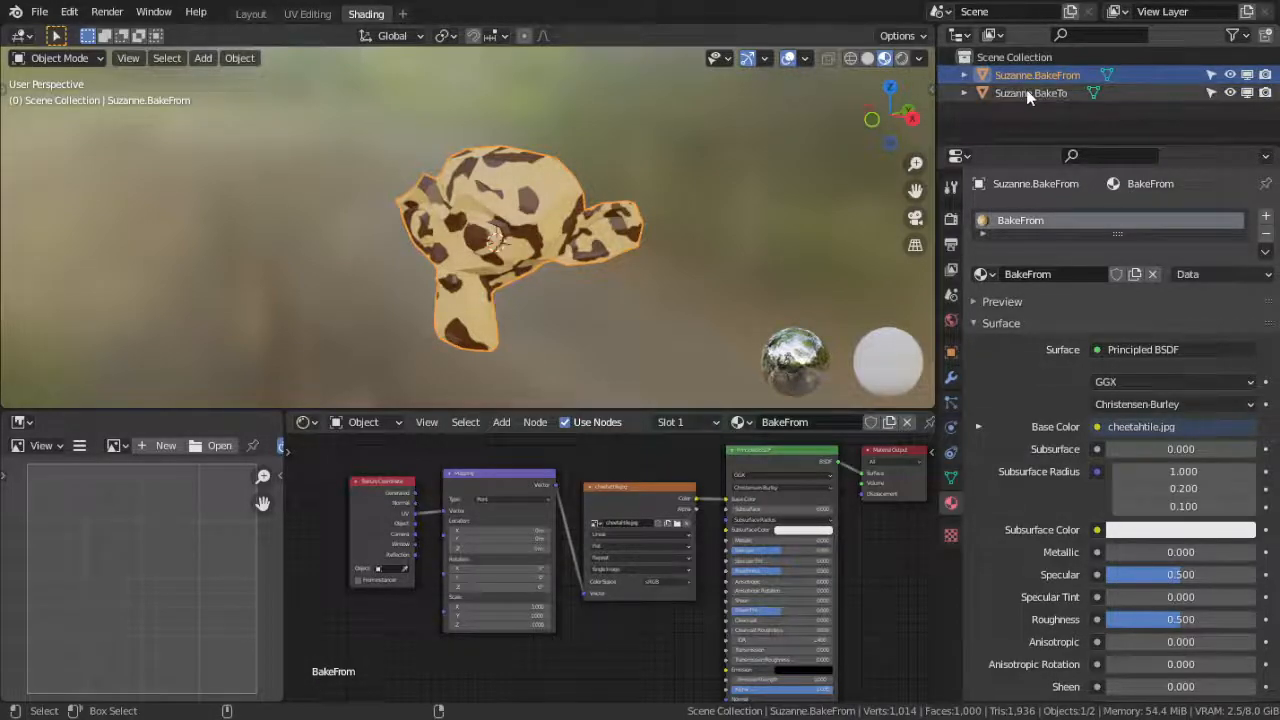
left_click(1026, 92, "ctrl")
left_click(951, 217)
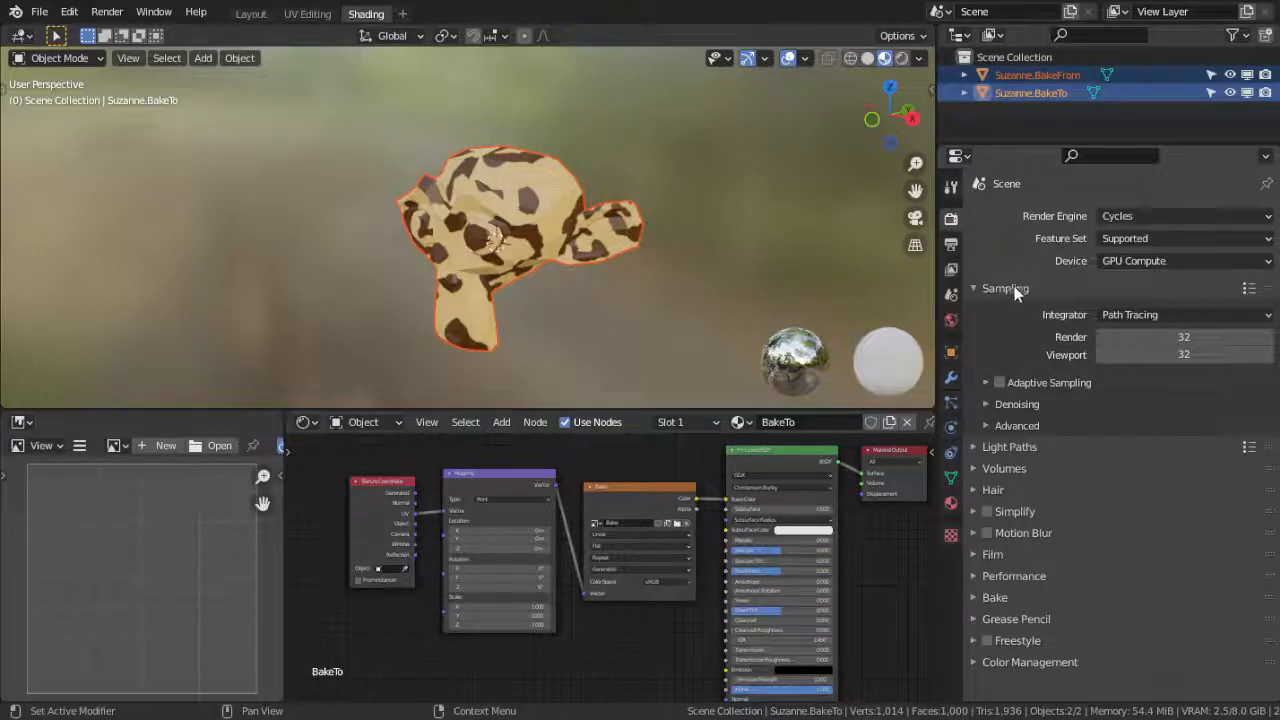
left_click(971, 597)
scroll(1066, 503, "down", 8)
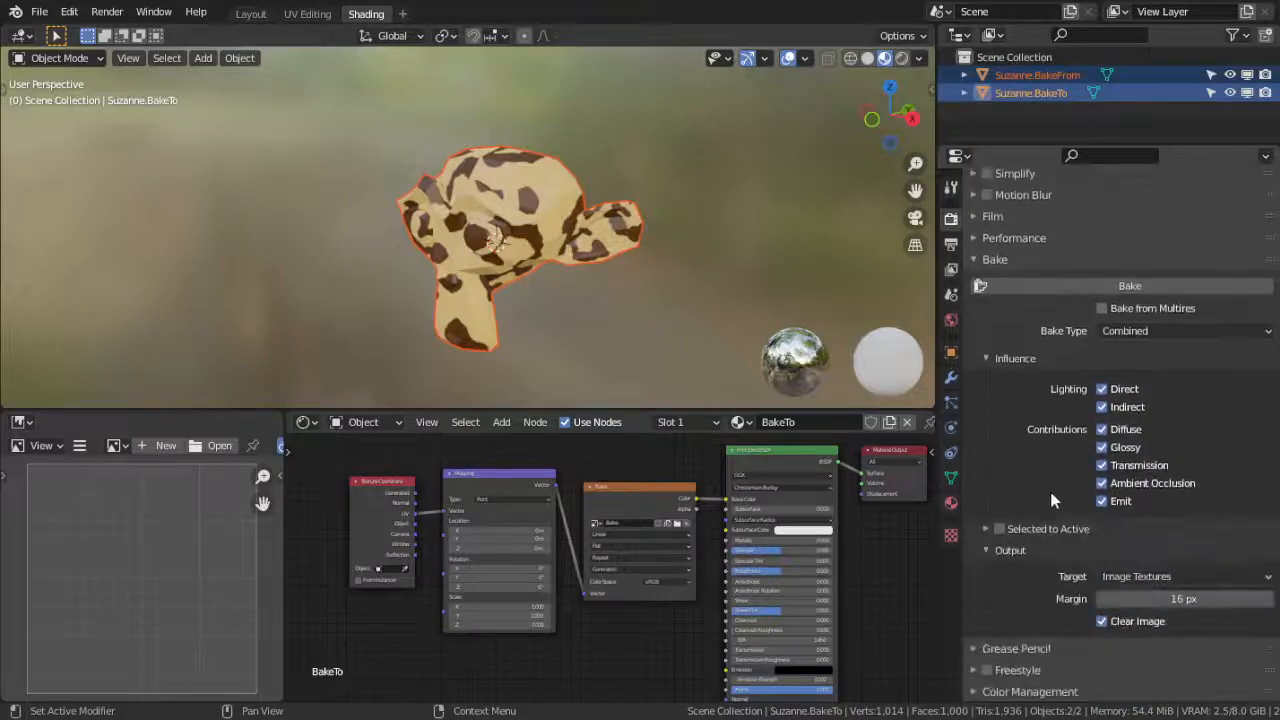
Enable Selected to Active in the Bake settings and set its extrusion to 0.001 m.
left_click(1000, 529)
left_click(985, 528)
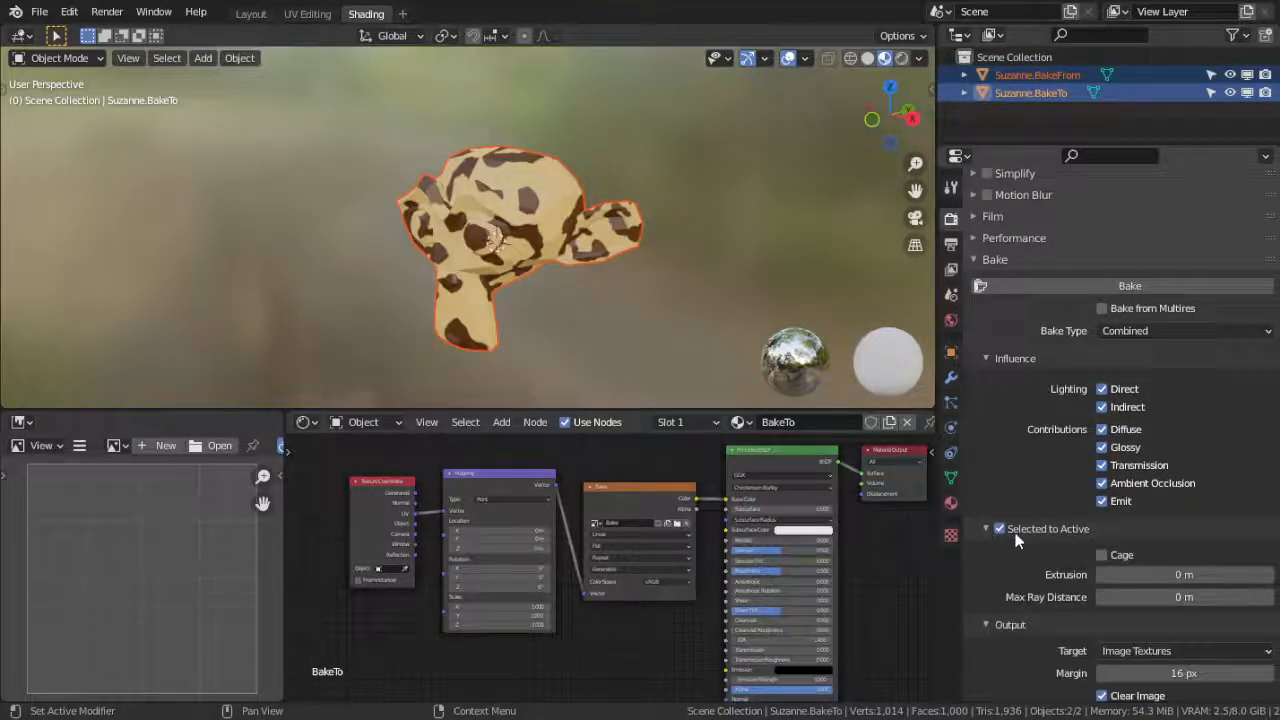
scroll(1015, 535, "down", 2)
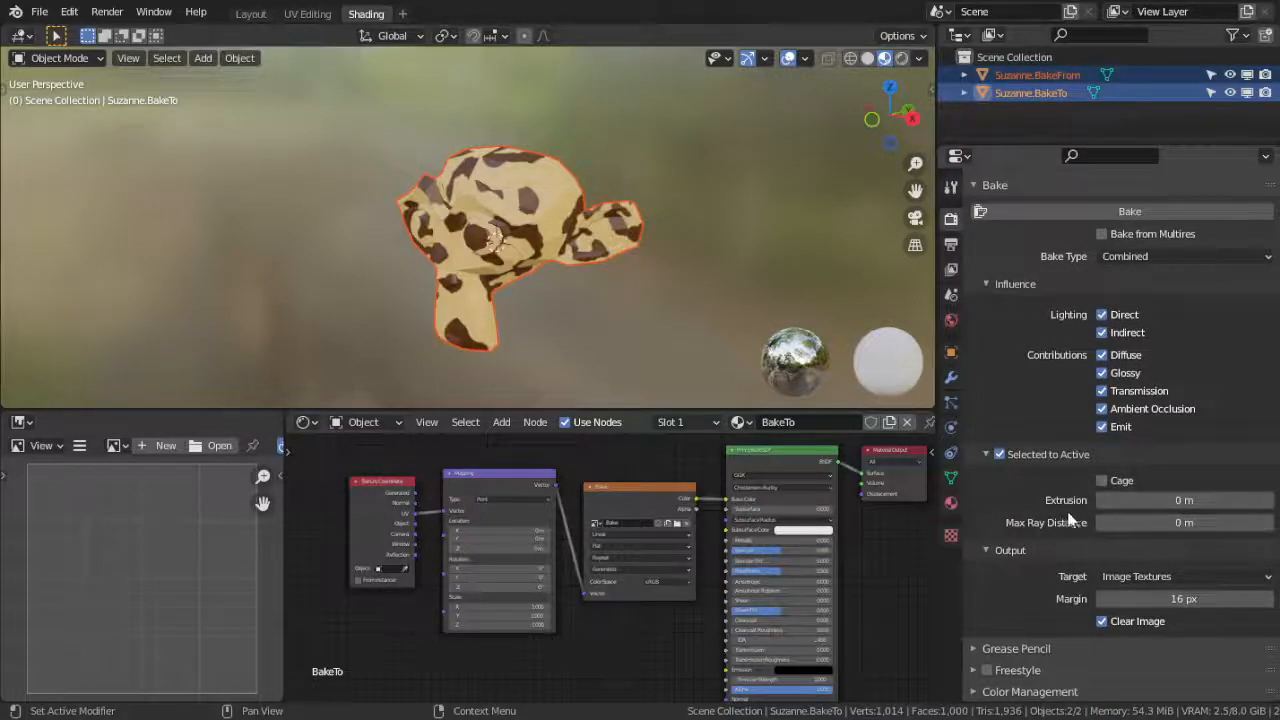
left_click(1211, 500)
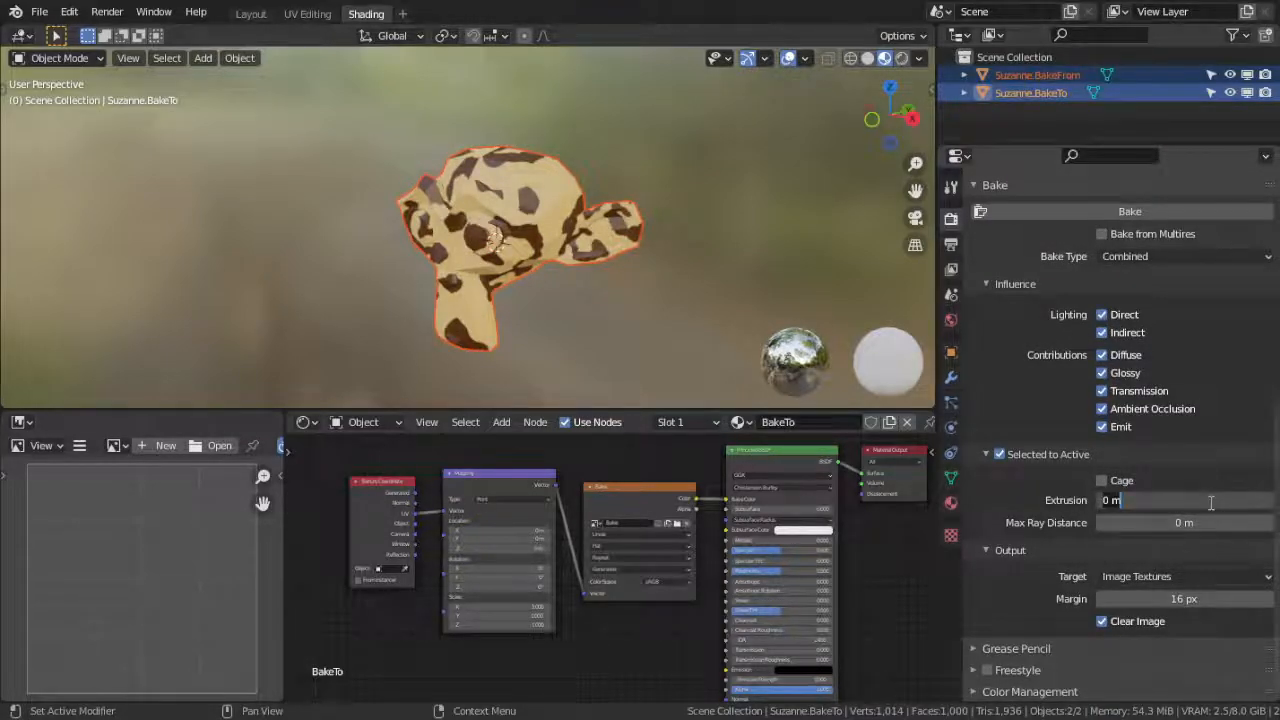
type(".001")
key("Return")
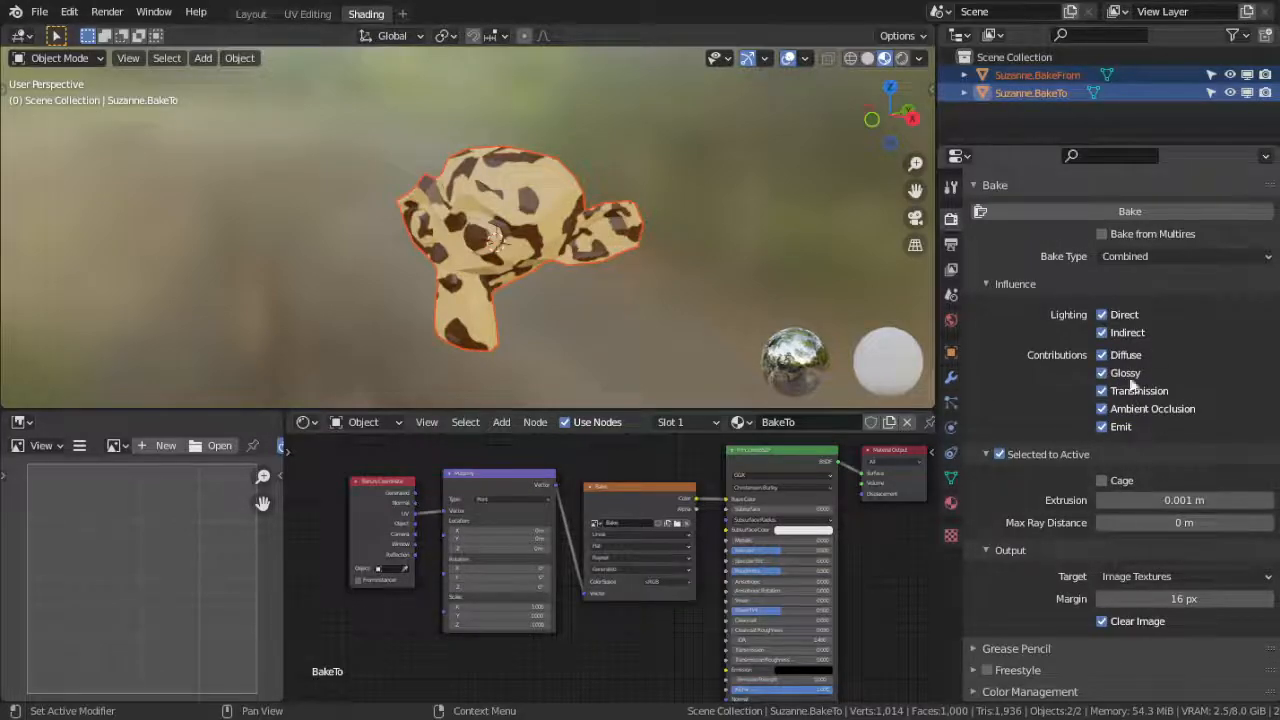
Bake the combined map onto the Bake image and enlarge the image editor to show the whole image.
left_click(1087, 213)
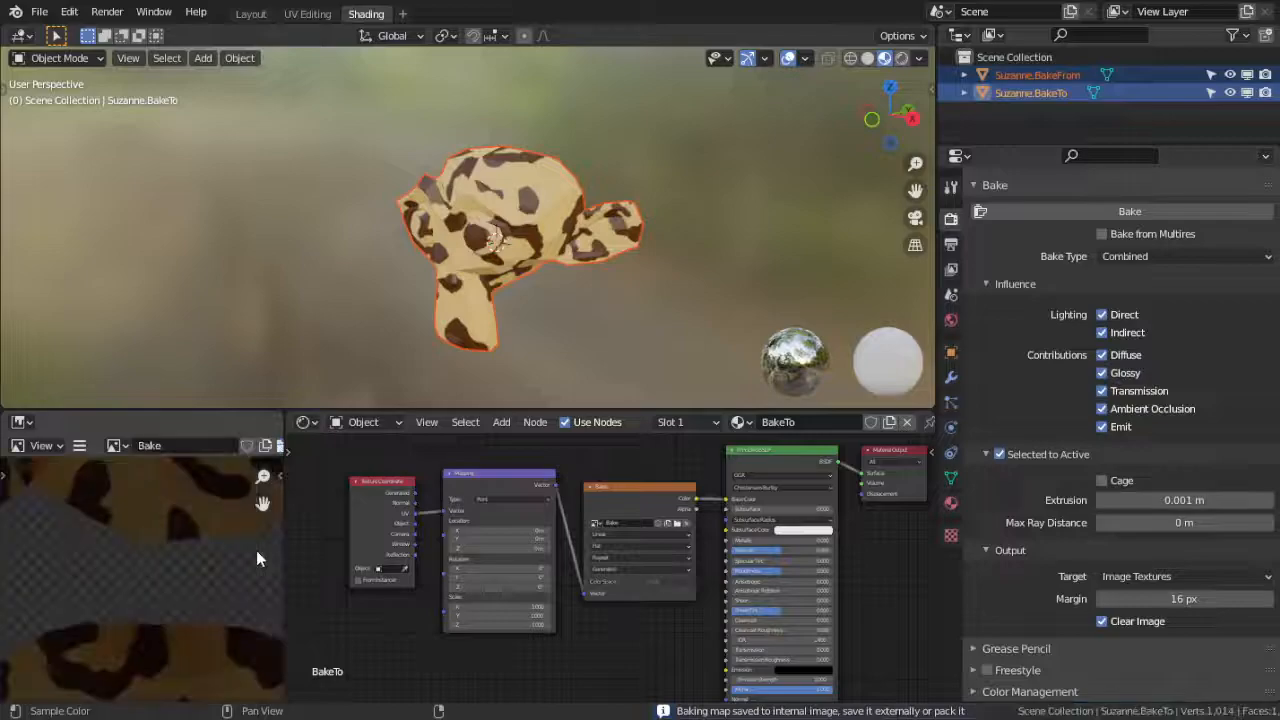
scroll(144, 559, "down", 2)
scroll(142, 563, "down", 2)
left_click_drag(283, 532, 385, 515)
left_click_drag(537, 409, 534, 282)
scroll(260, 498, "up", 3)
scroll(260, 500, "down", 1)
mouse_move(260, 578)
middle_mouse_down()
mouse_move(256, 550)
mouse_move(256, 580)
middle_mouse_up()
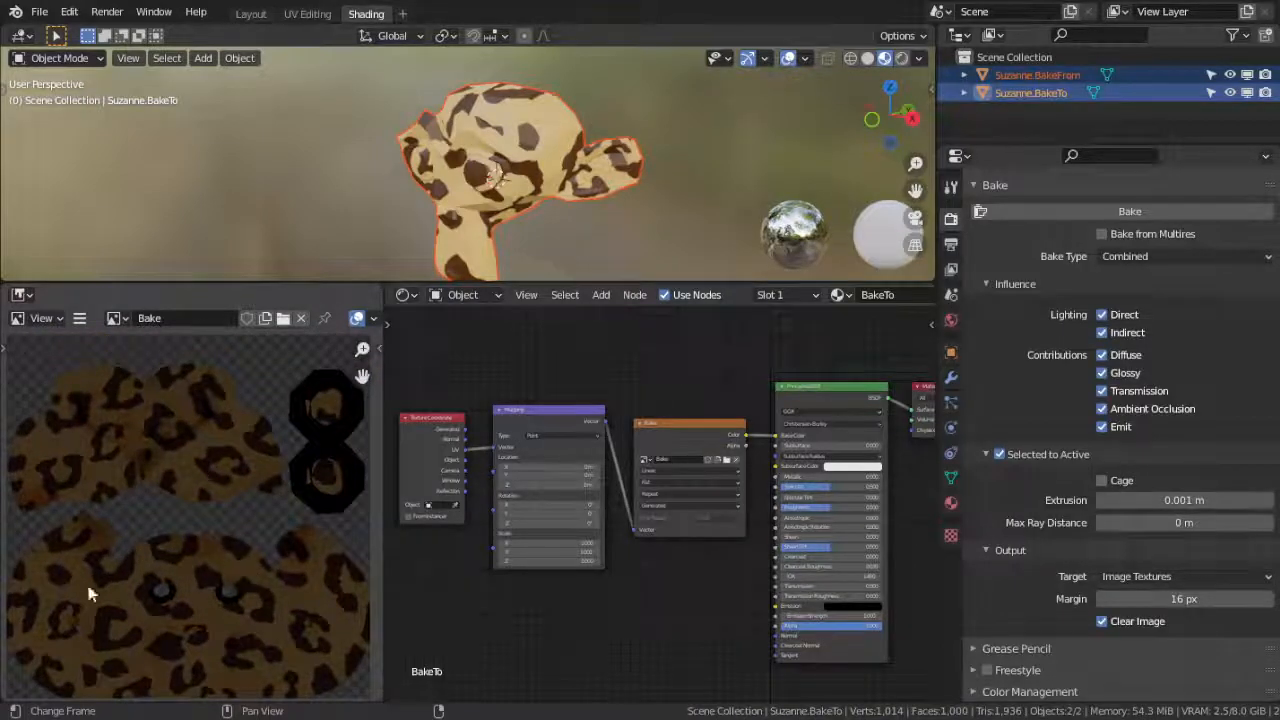
Switch the viewport to rendered shading and set the World background colour to light blue.
left_click(903, 58)
mouse_move(656, 186)
middle_mouse_down()
mouse_move(491, 183)
mouse_move(552, 172)
middle_mouse_up()
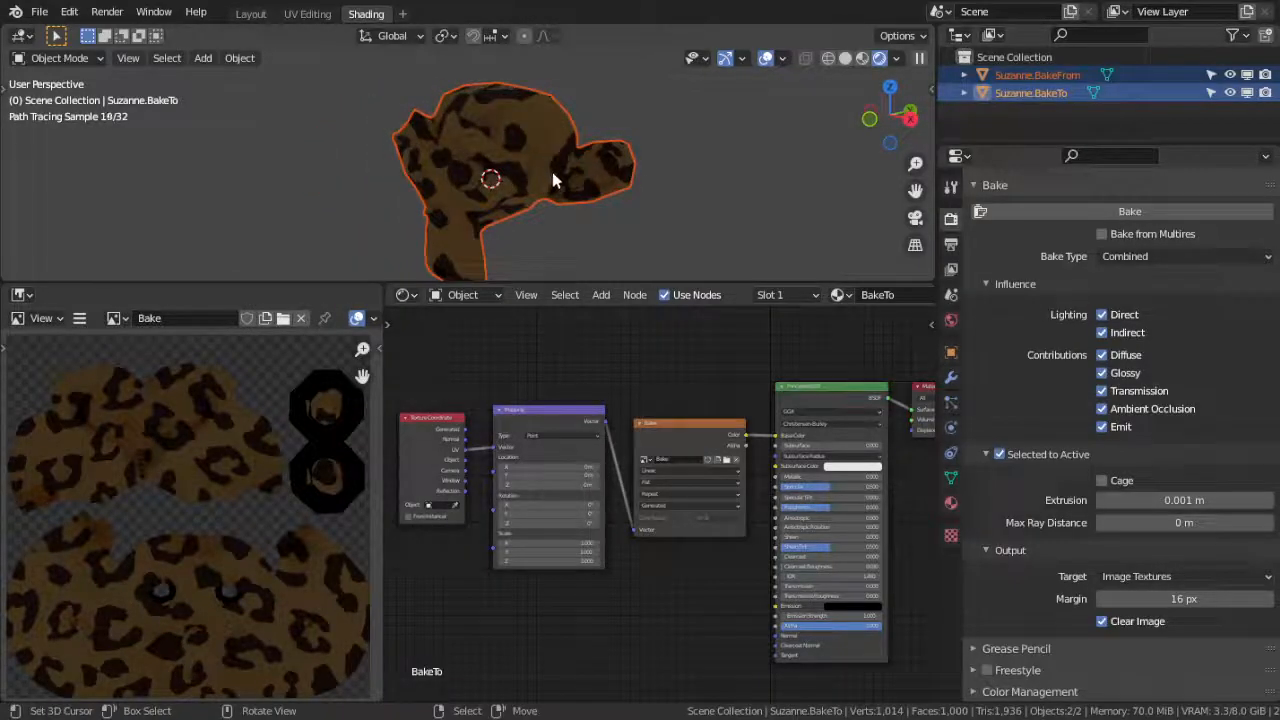
left_click(472, 295)
left_click(479, 336)
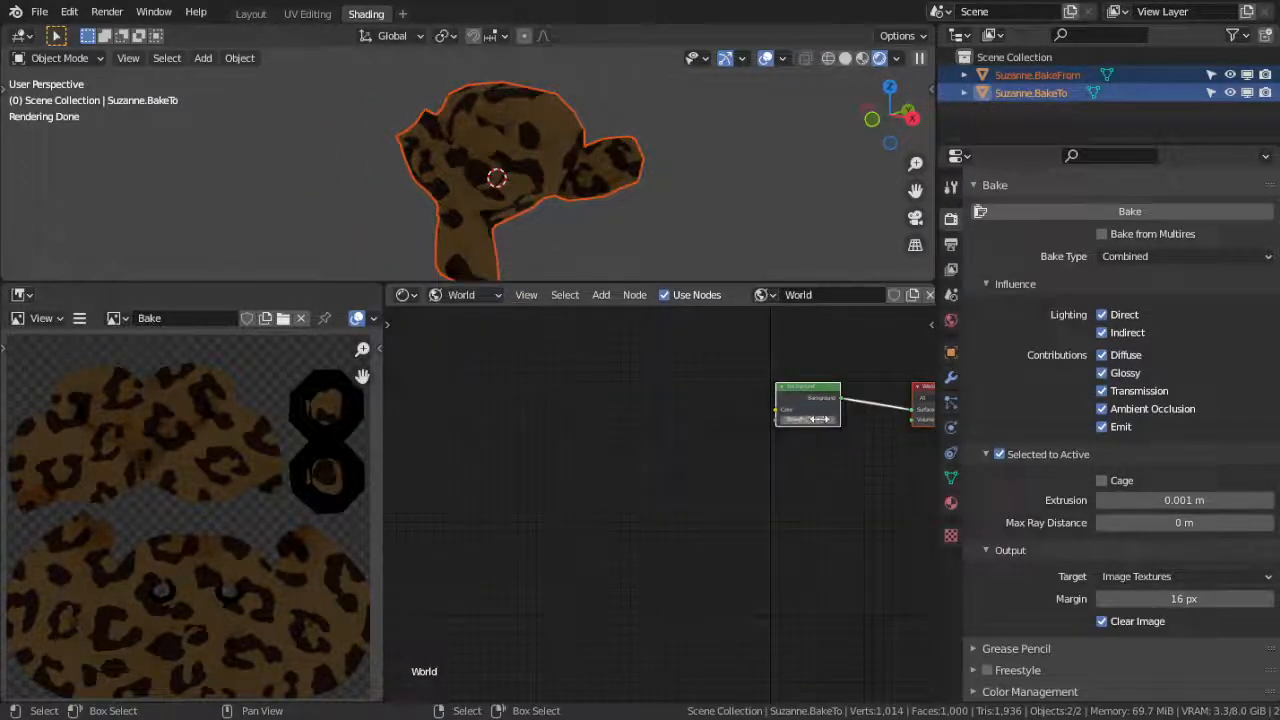
left_click(816, 415)
left_click(851, 293)
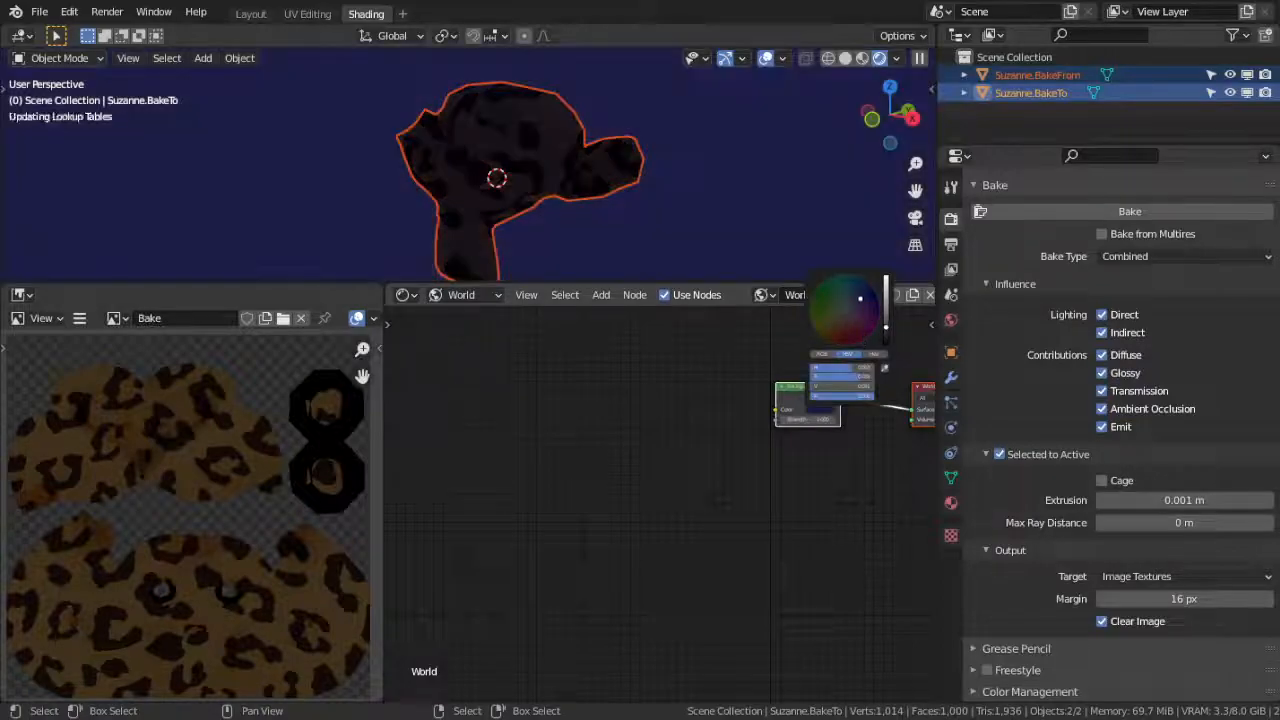
mouse_move(851, 293)
left_mouse_down()
mouse_move(886, 302)
mouse_move(886, 287)
left_mouse_up()
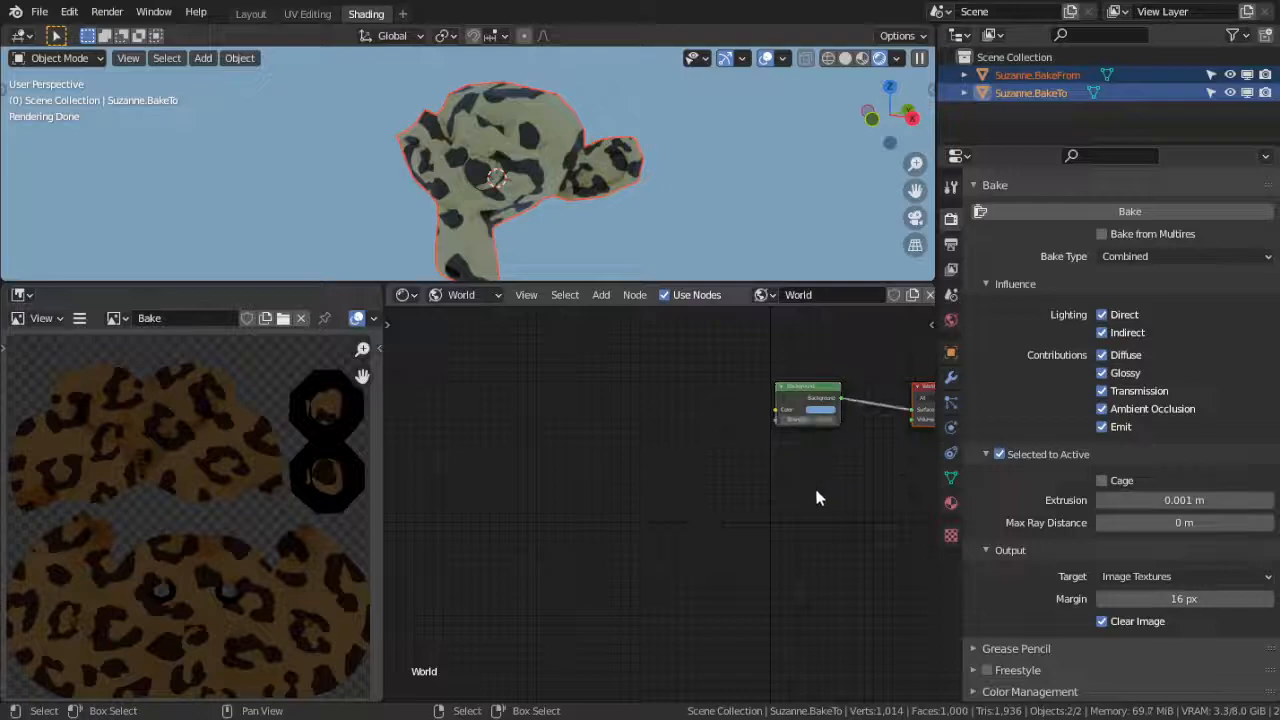
Return the shader editor to the object material and bake the combined map again with the light-blue world lighting.
left_click(458, 294)
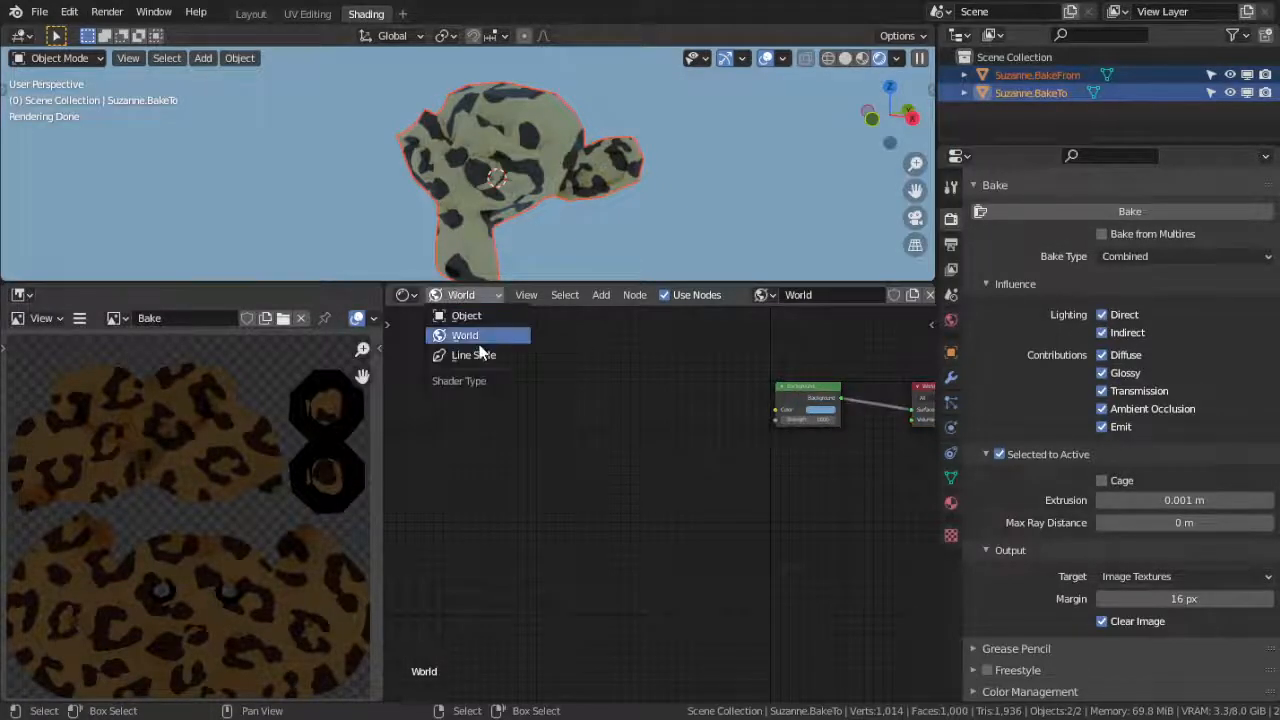
left_click(478, 318)
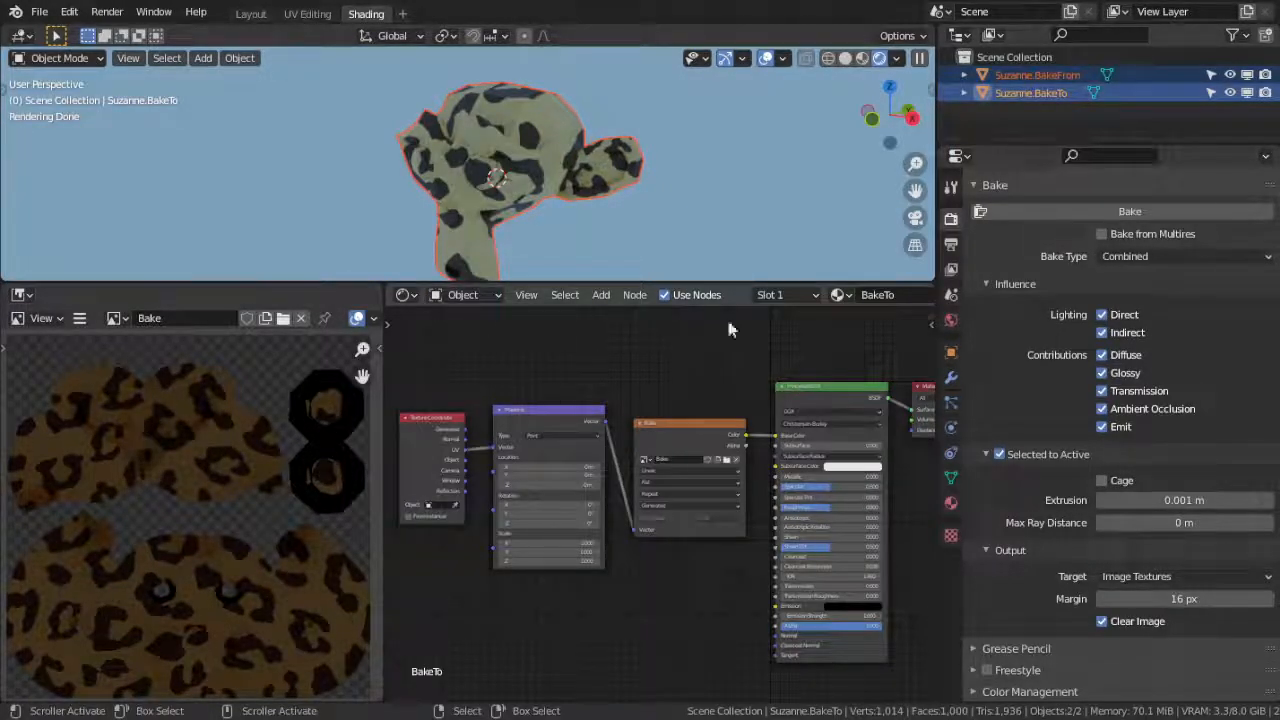
left_click(1131, 212)
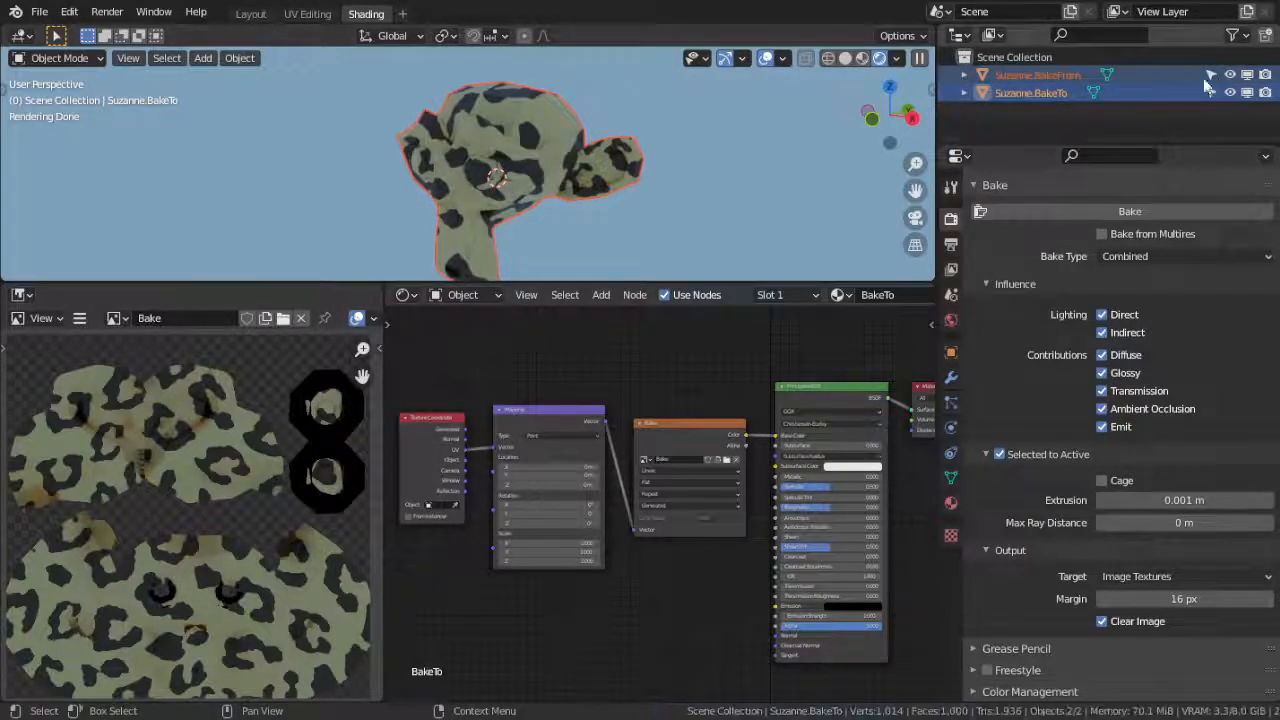
Hide Suzanne.BakeTo in the viewport and give the outliner more height.
left_click(1230, 93)
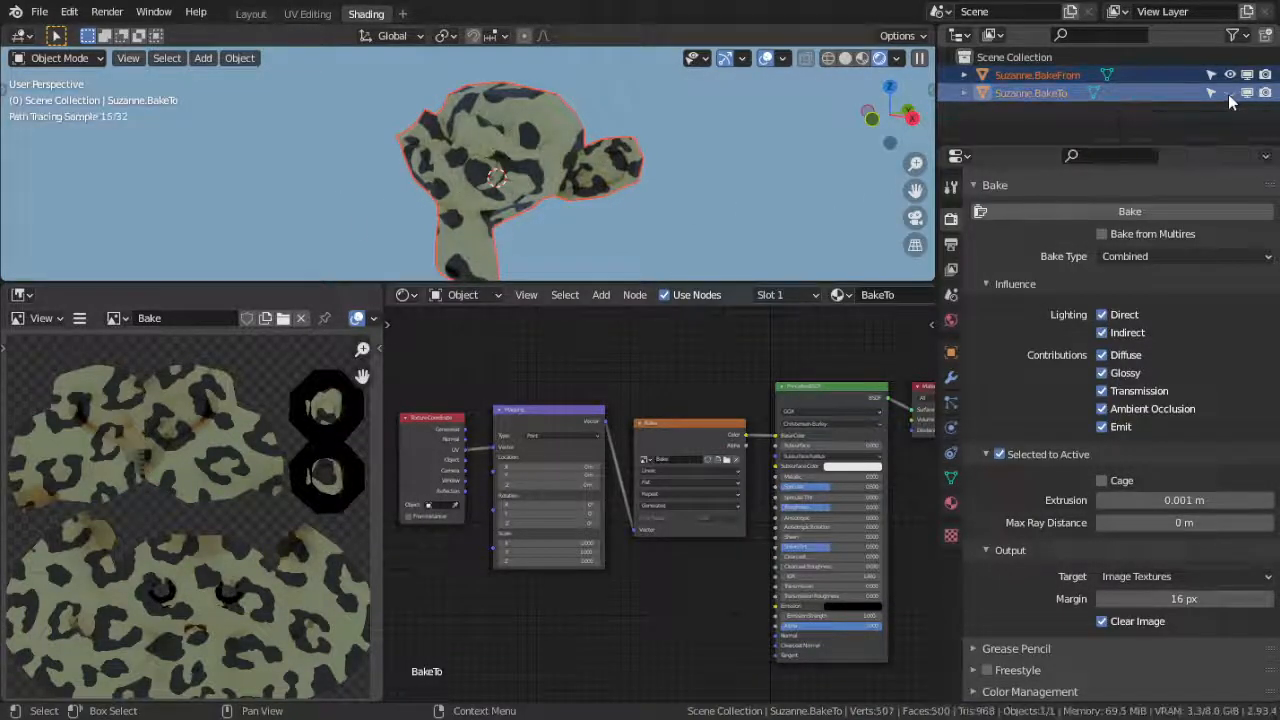
mouse_move(568, 160)
middle_mouse_down()
mouse_move(481, 160)
mouse_move(623, 154)
middle_mouse_up()
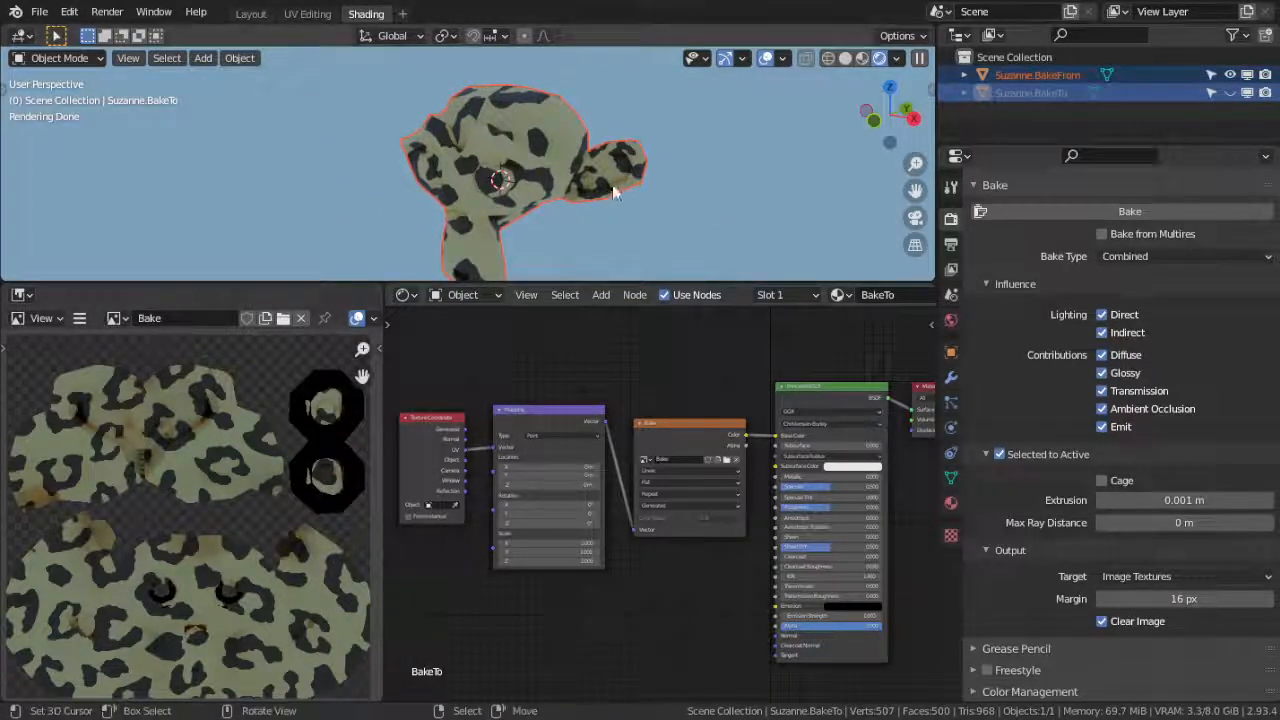
scroll(613, 190, "down", 1)
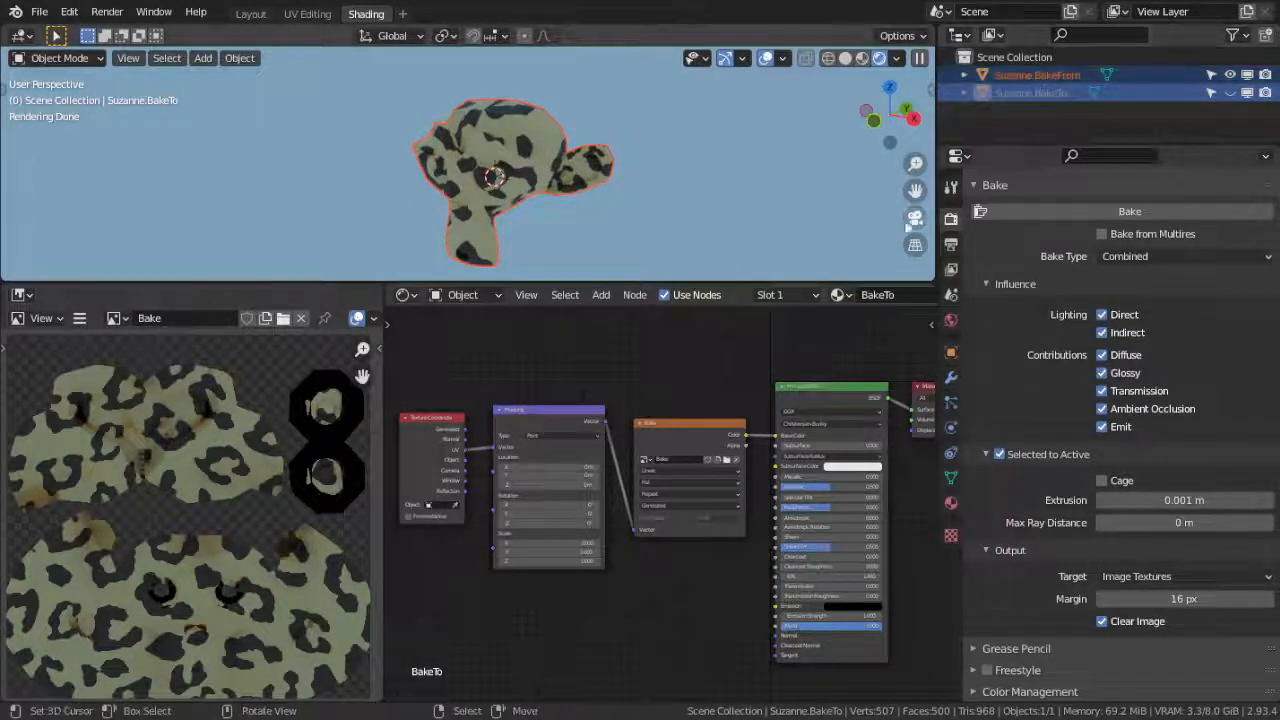
left_click_drag(1200, 146, 1200, 181)
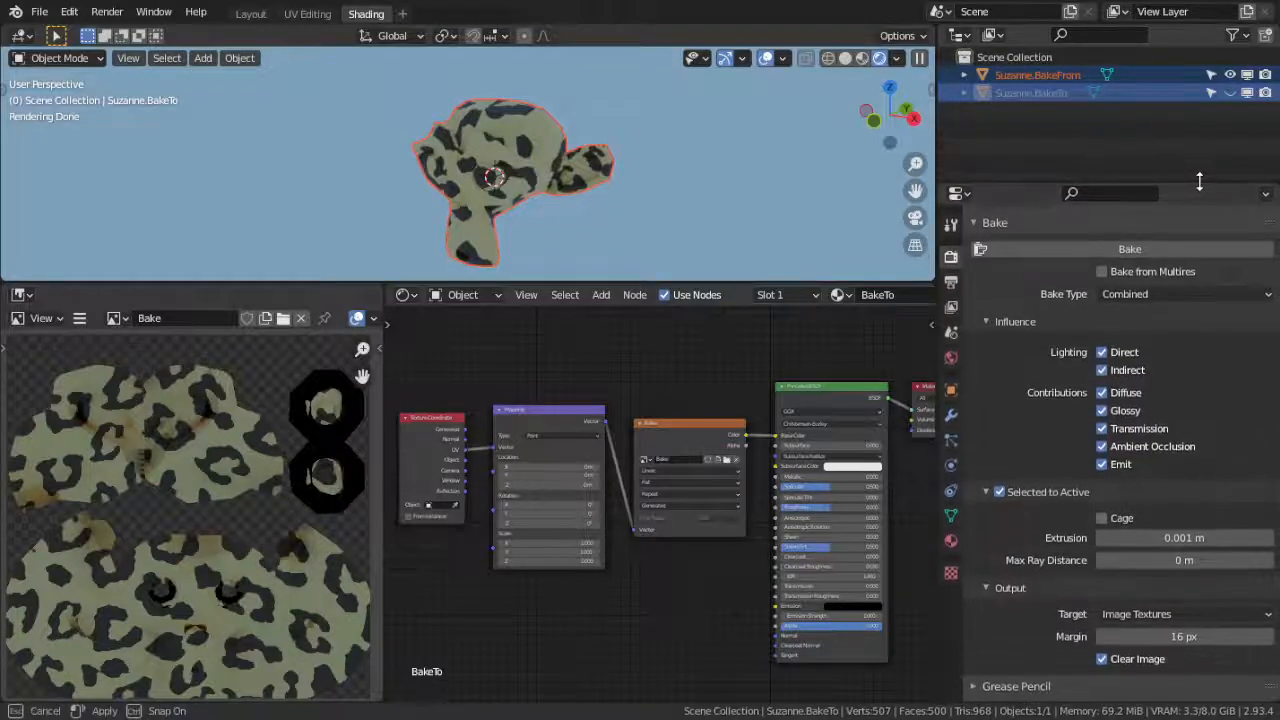
In the Layout workspace, add a point light and move it above and to one side of the monkey head.
left_click(250, 14)
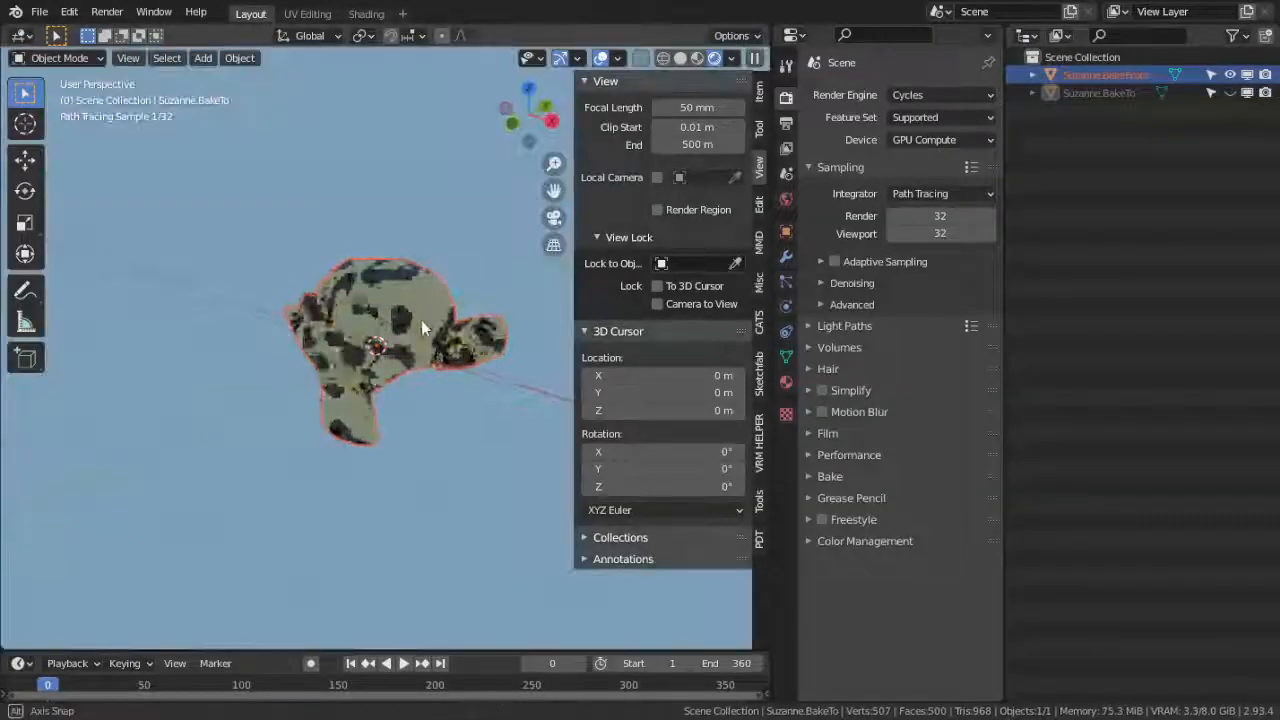
key("shift+a")
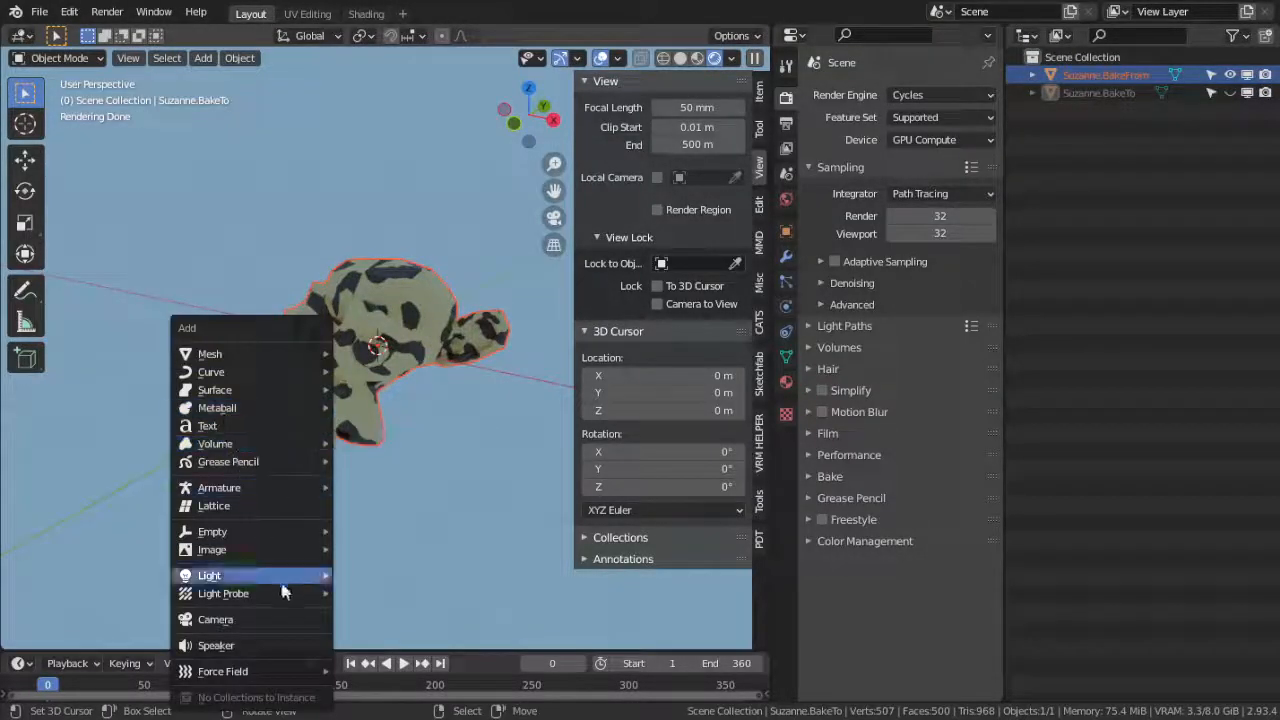
mouse_move(283, 571)
left_click(388, 569)
key("g")
left_click(262, 304)
middle_click_drag(262, 304, 340, 360)
Set the point light's power to 1000 W and its colour to blue.
left_click(786, 307)
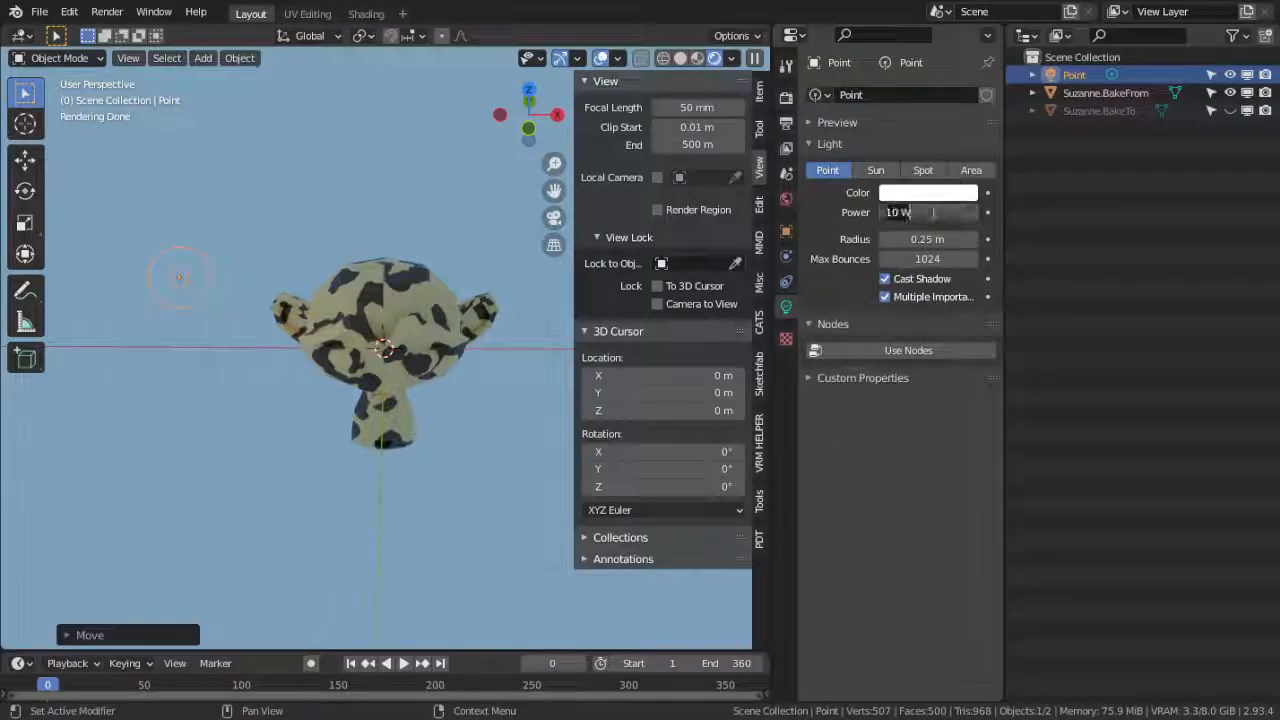
left_click(933, 211)
type("1000")
key("Return")
left_click(921, 194)
left_click_drag(974, 262, 1007, 235)
middle_click_drag(463, 370, 420, 356)
Duplicate the point light to the opposite side of the monkey head and colour the copy red.
key("shift+d")
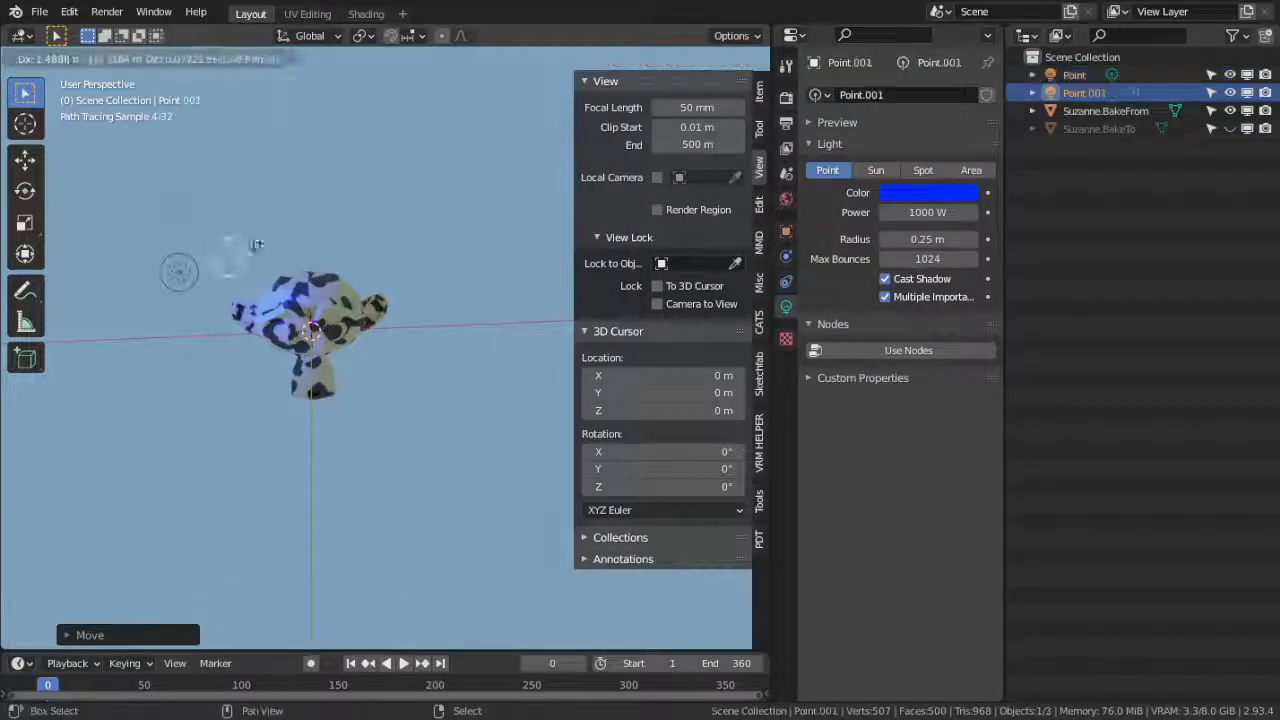
left_click(491, 267)
left_click(906, 194)
left_click_drag(957, 290, 955, 343)
Change the colour of the original point light to green.
left_click(180, 271)
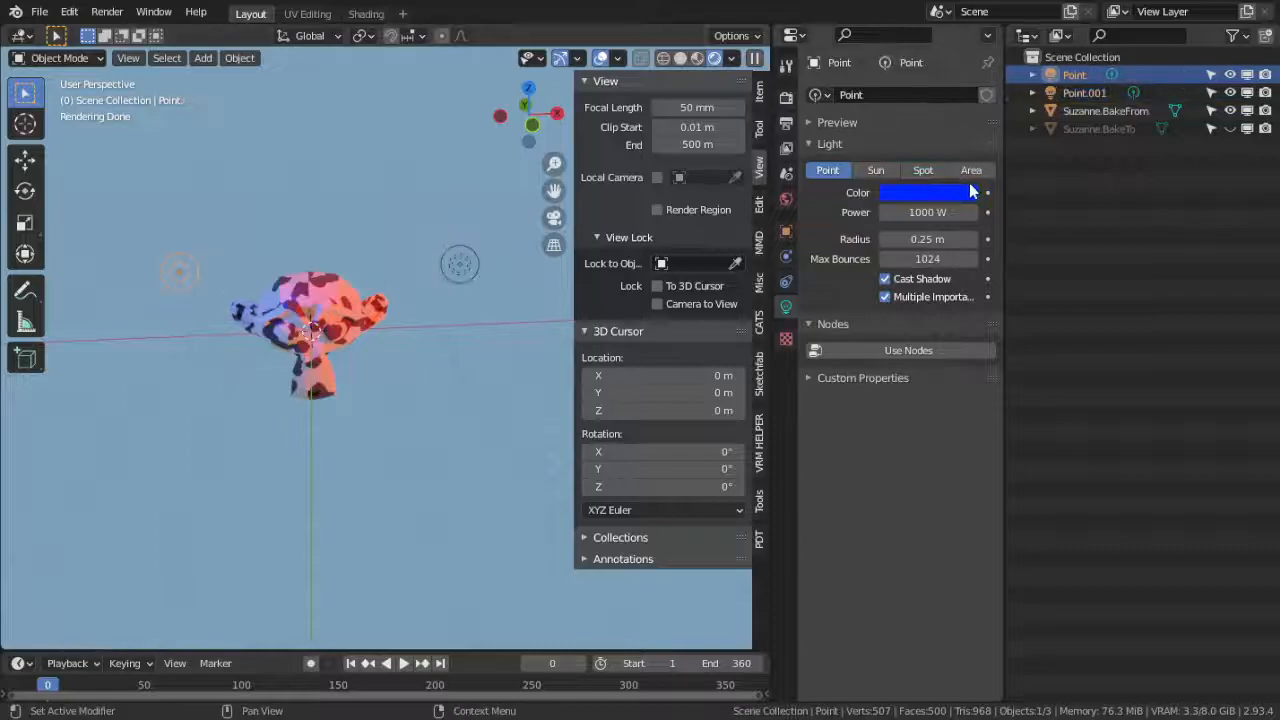
left_click(928, 193)
left_click_drag(940, 300, 900, 238)
middle_click_drag(451, 368, 463, 344)
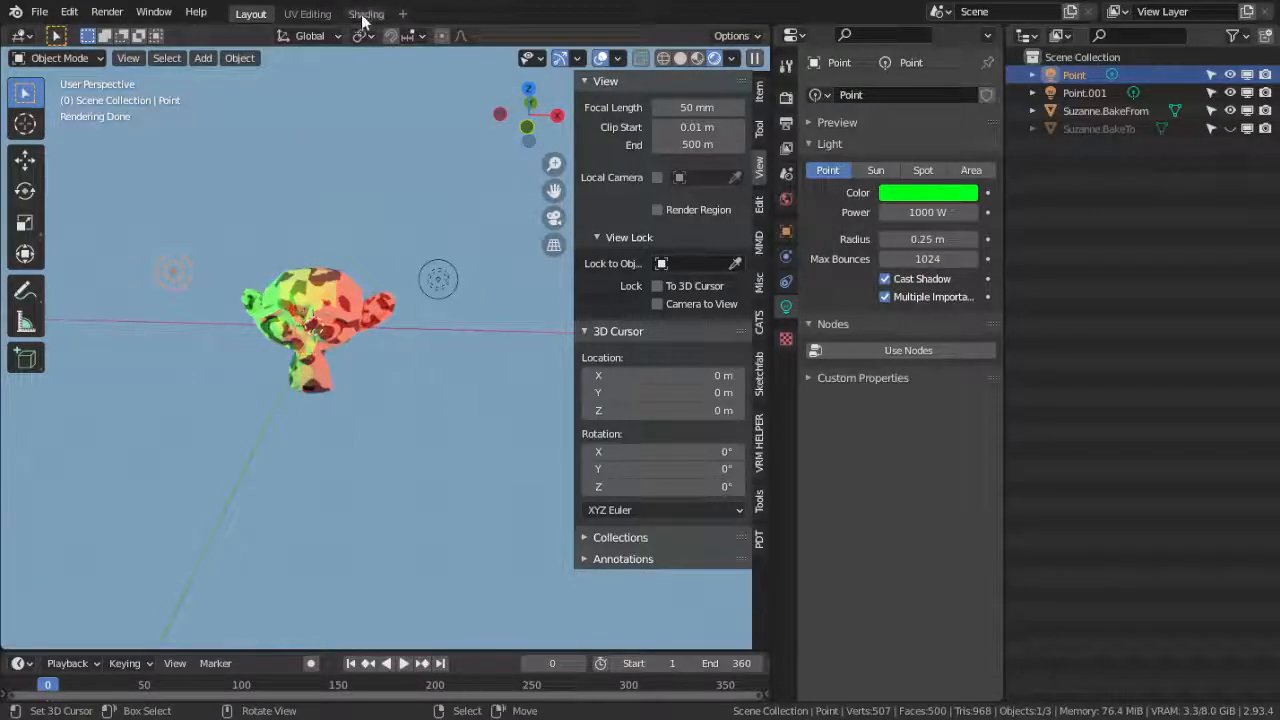
In the Shading workspace, select Suzanne.BakeFrom with Suzanne.BakeTo as the active object and bake the coloured lighting onto the Bake image.
left_click(365, 14)
middle_click_drag(425, 350, 440, 338)
mouse_move(455, 200)
middle_mouse_down()
mouse_move(467, 174)
mouse_move(530, 187)
mouse_move(480, 165)
middle_mouse_up()
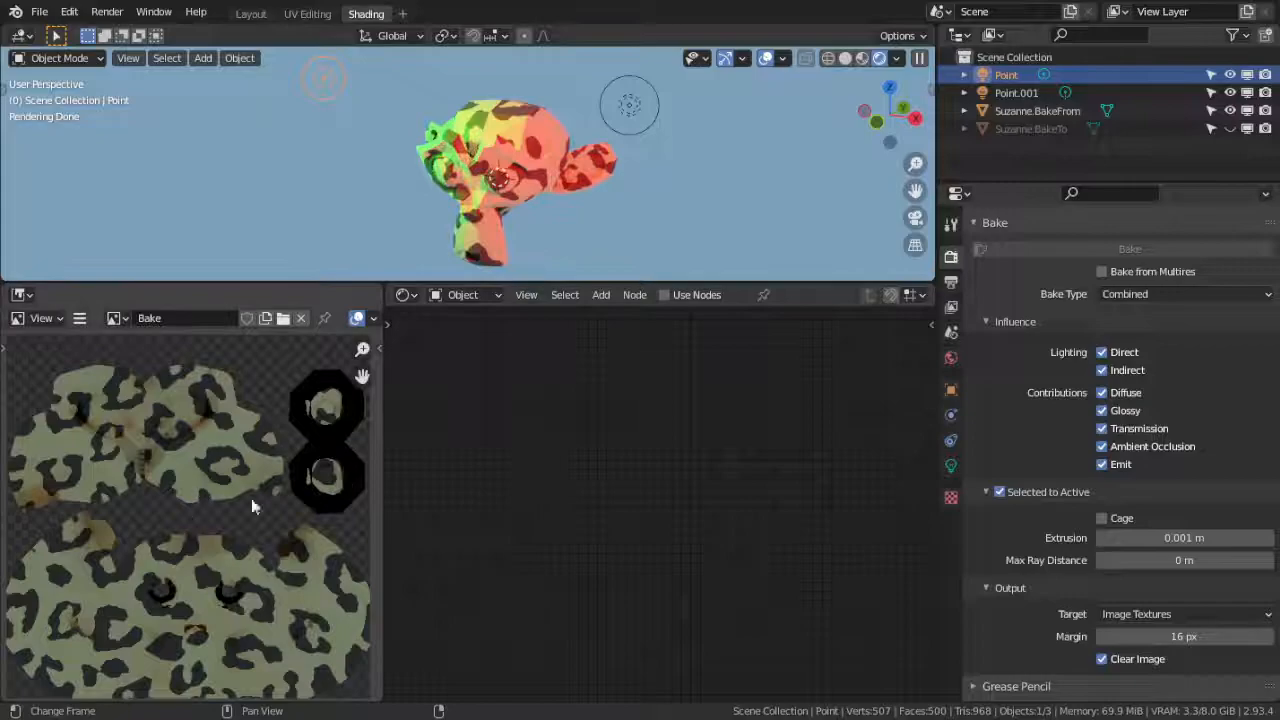
left_click(1053, 111)
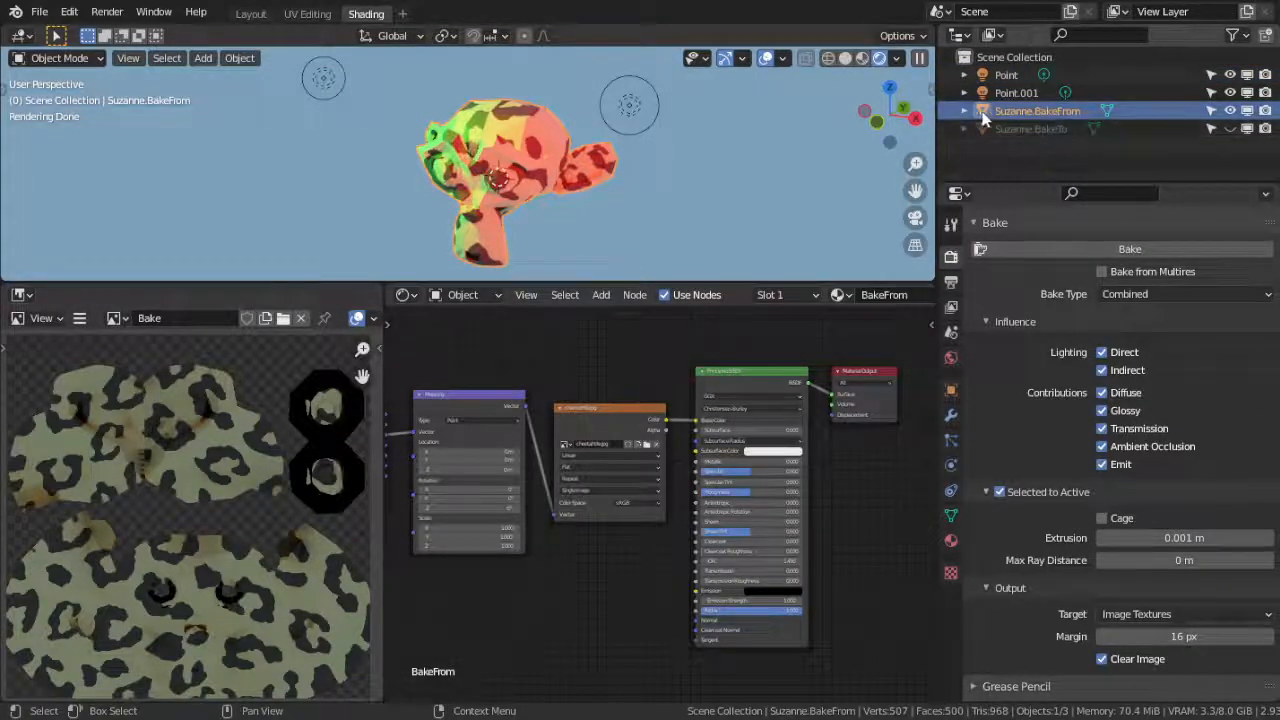
left_click(1054, 133, "ctrl")
left_click(1122, 250)
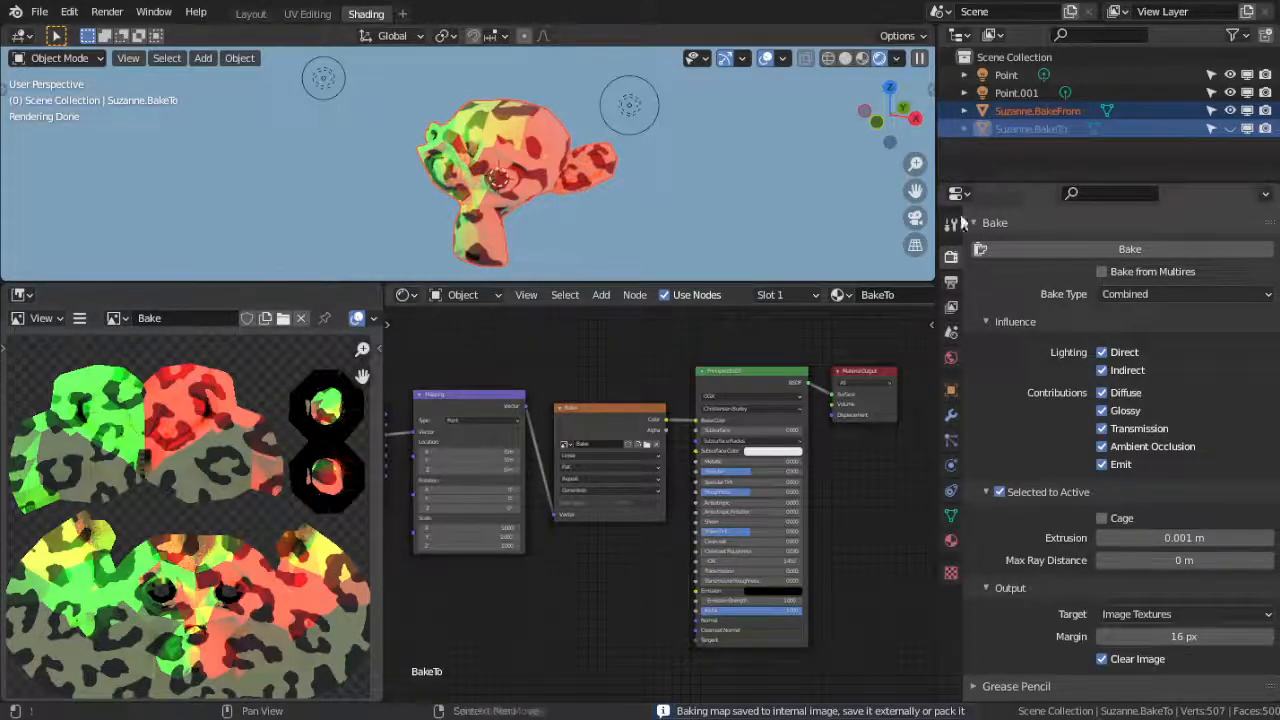
Switch the viewport to material preview, hiding both point lights and Suzanne.BakeFrom so that only Suzanne.BakeTo is shown.
left_click(865, 58)
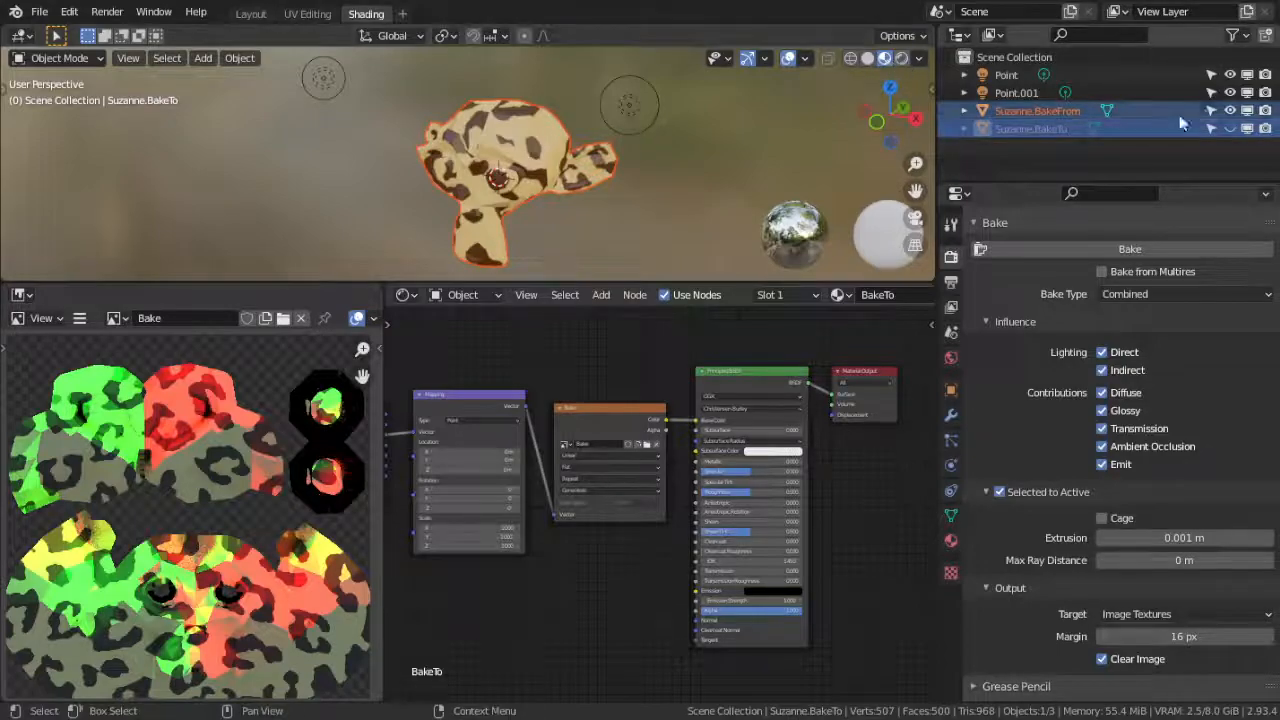
left_click_drag(1230, 75, 1230, 92)
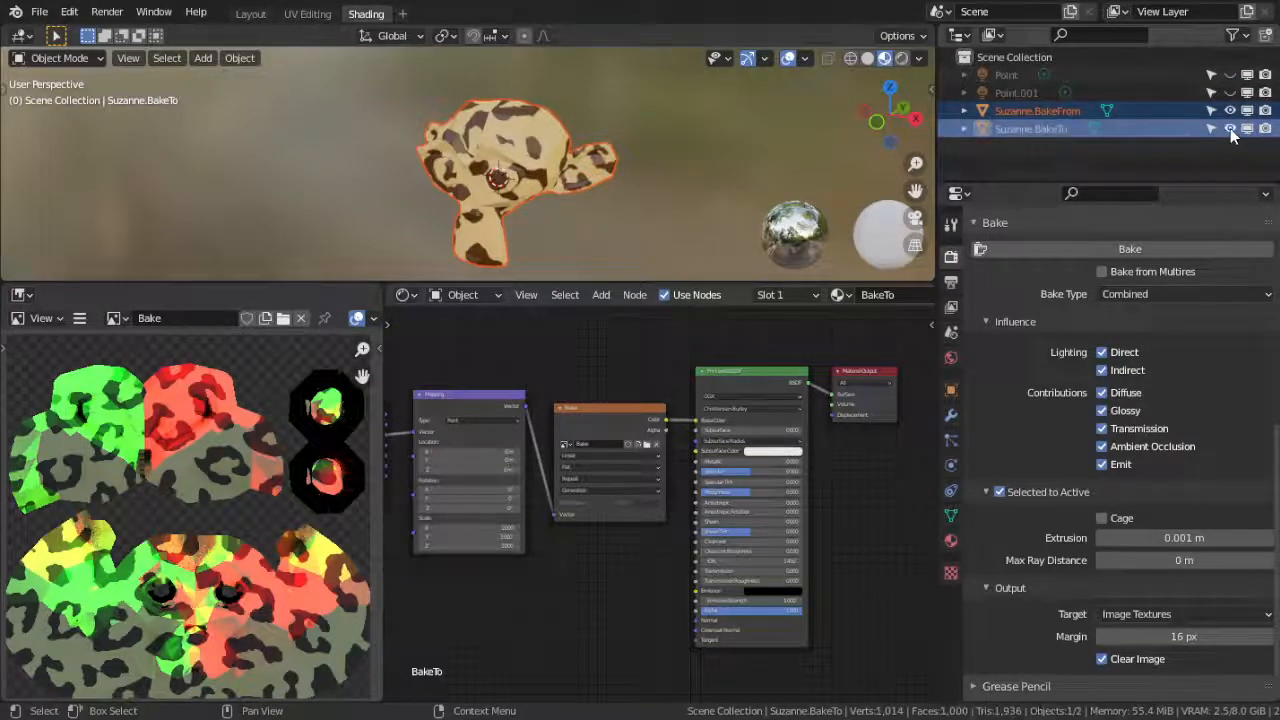
left_click(1070, 111)
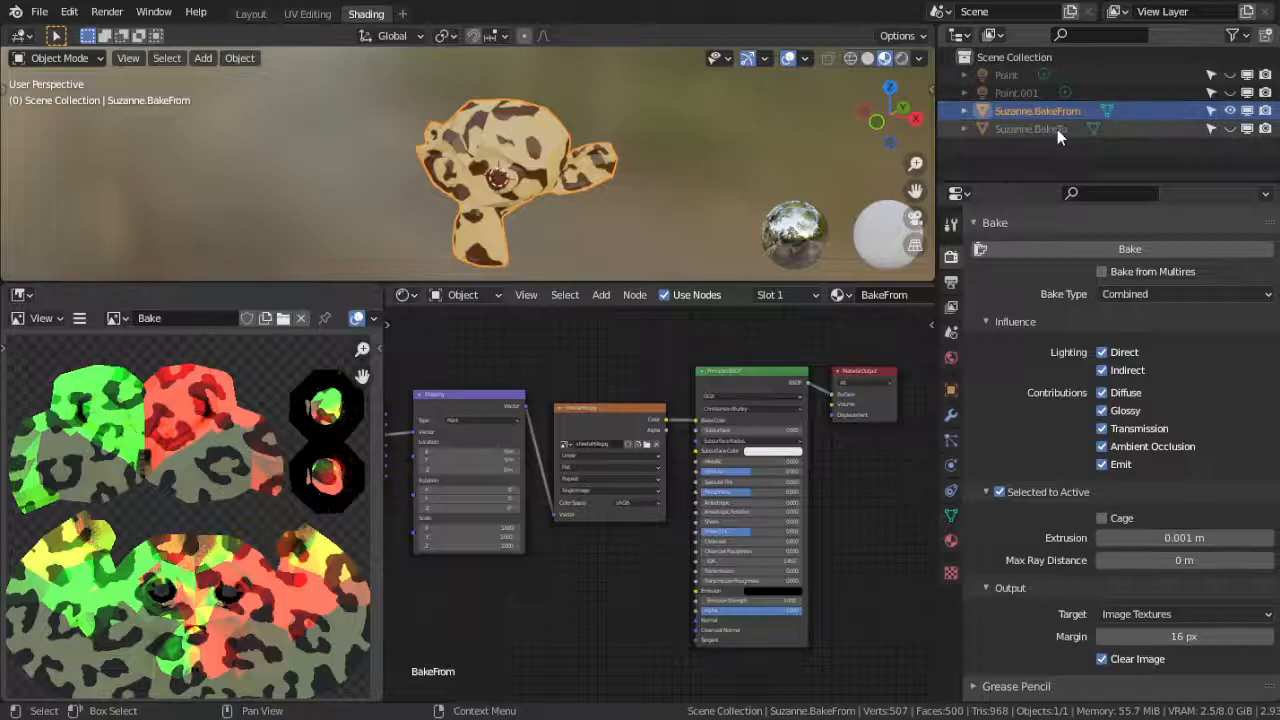
left_click(1230, 129)
left_click(1230, 111)
middle_click_drag(566, 185, 592, 190)
scroll(522, 174, "up", 4)
middle_click_drag(440, 168, 512, 138)
scroll(450, 164, "down", 2)
scroll(547, 160, "down", 4)
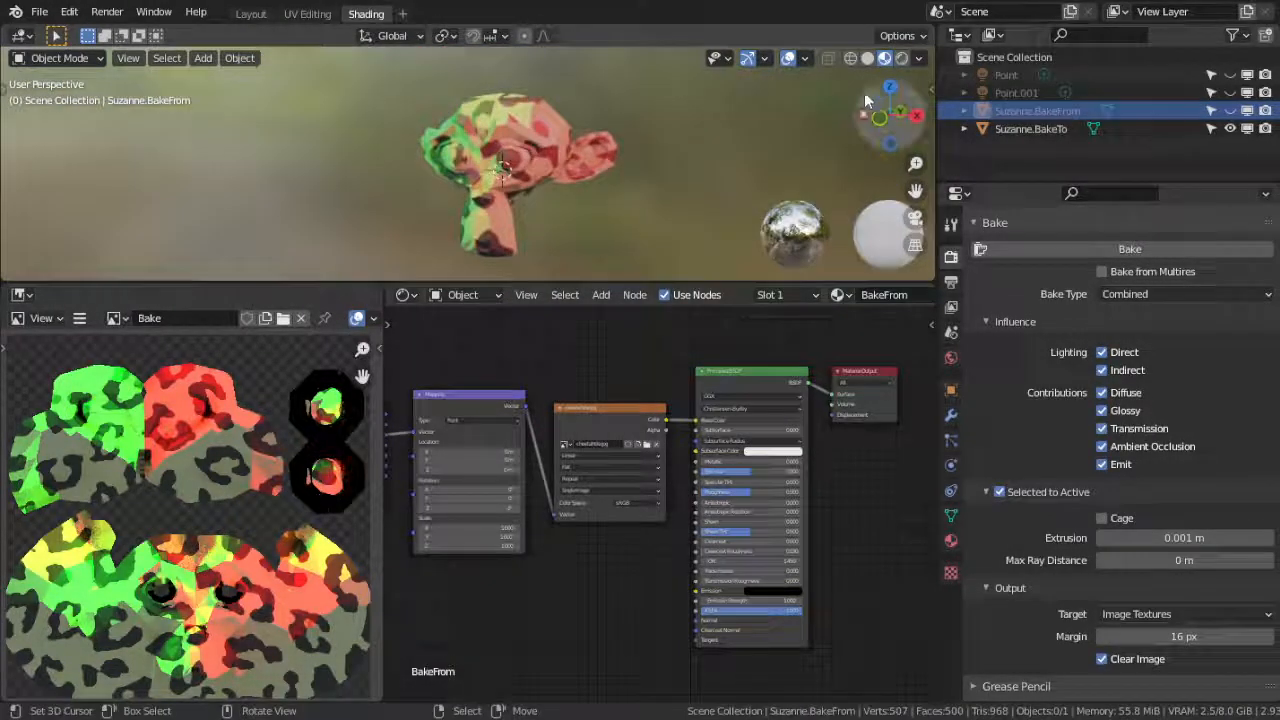
Try lighting the material preview with the scene world, and switch back to the preview's own HDRI lighting.
left_click(915, 59)
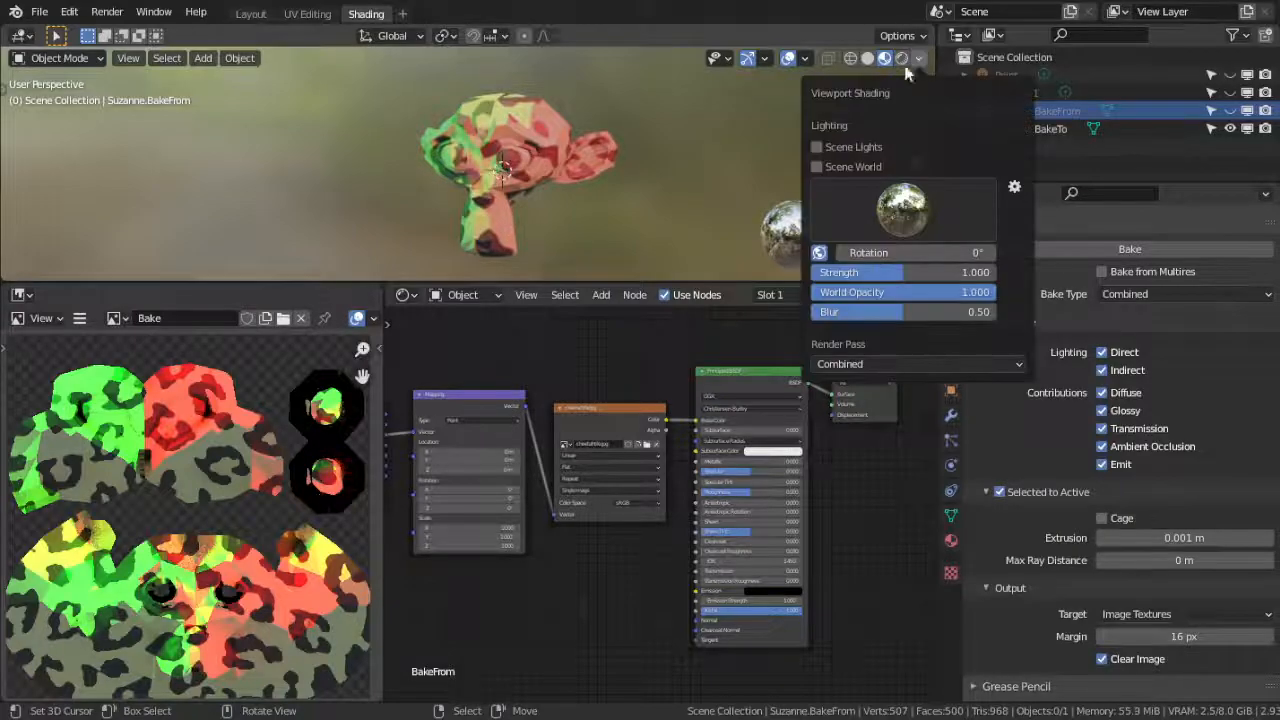
left_click(816, 168)
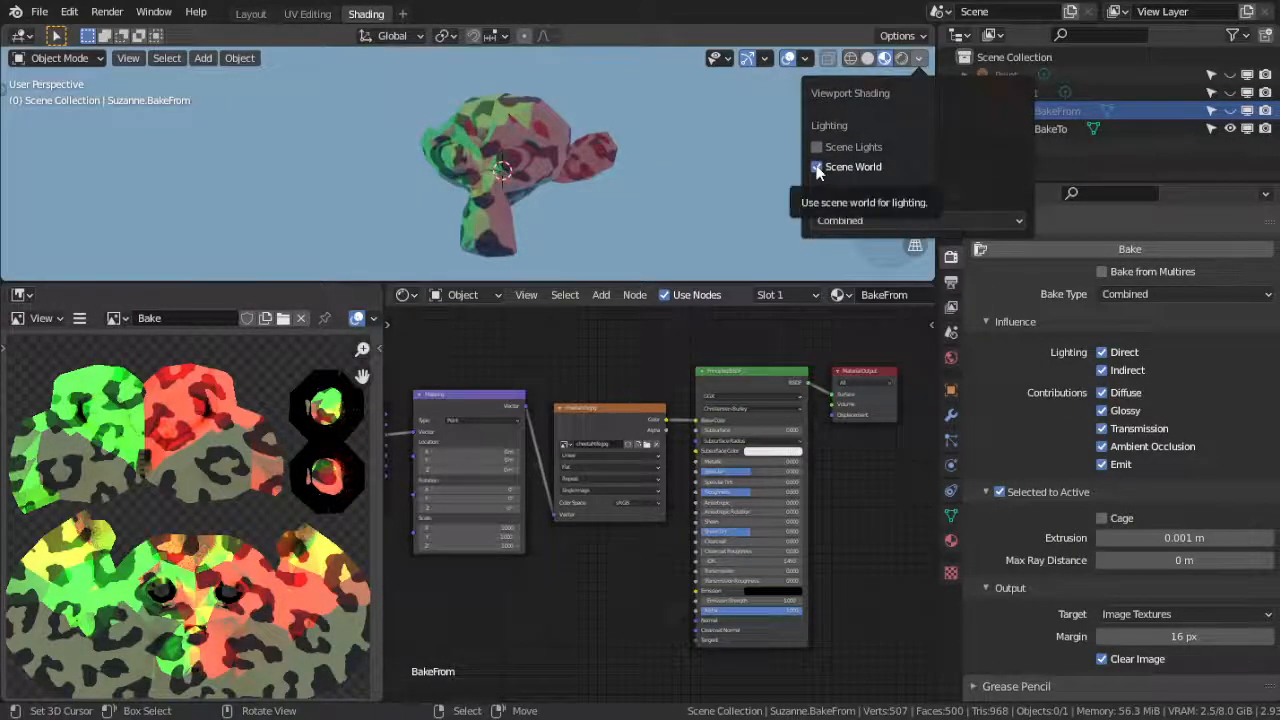
left_click(816, 168)
left_click(918, 58)
Examine the baked red and green lighting on Suzanne.BakeTo and close up in the Bake image.
mouse_move(612, 165)
middle_mouse_down()
mouse_move(437, 162)
mouse_move(660, 166)
mouse_move(450, 170)
mouse_move(614, 160)
middle_mouse_up()
scroll(615, 157, "up", 3)
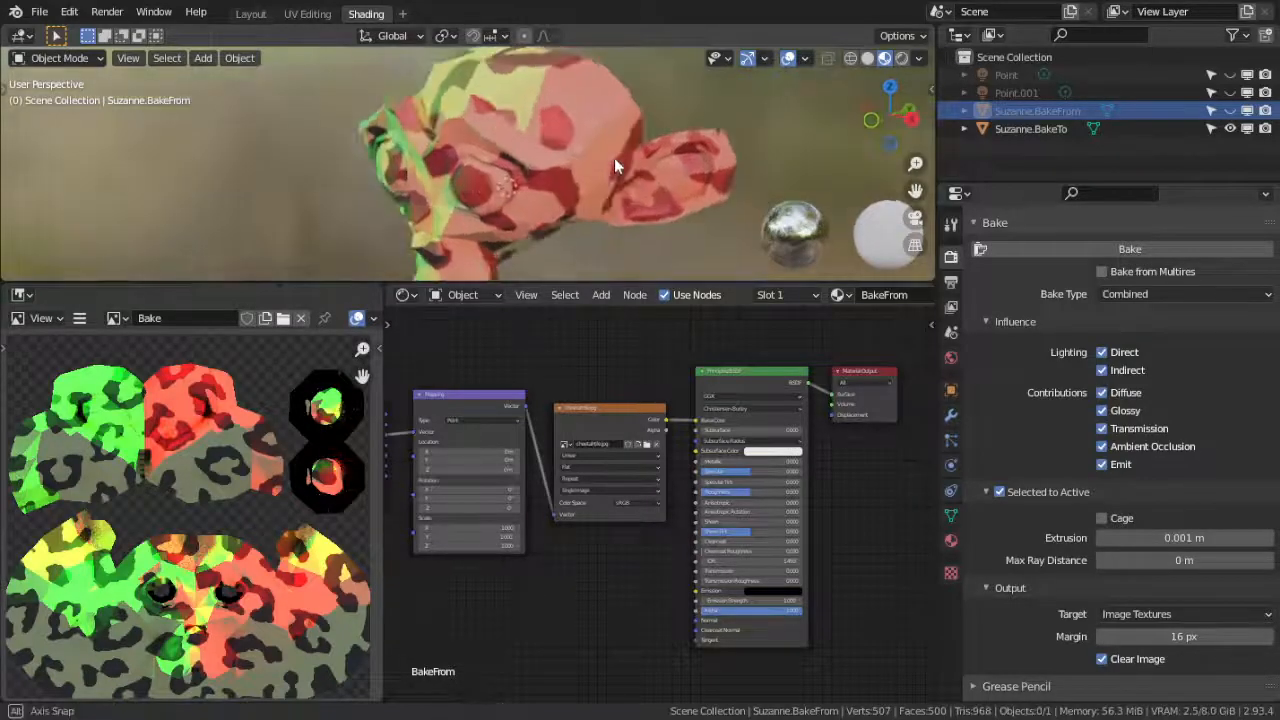
scroll(298, 413, "up", 4)
scroll(297, 407, "up", 2)
middle_click_drag(297, 410, 207, 463)
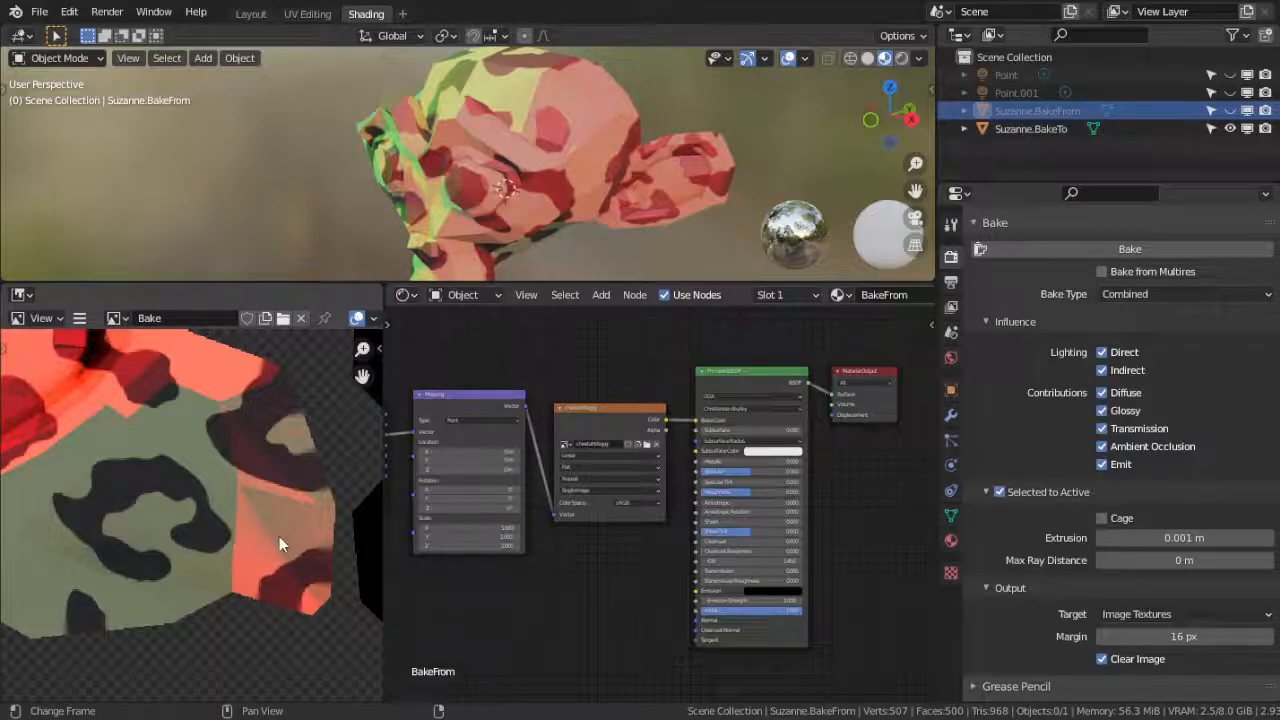
mouse_move(279, 505)
middle_mouse_down()
mouse_move(278, 540)
mouse_move(335, 570)
mouse_move(267, 523)
middle_mouse_up()
scroll(278, 540, "up", 2)
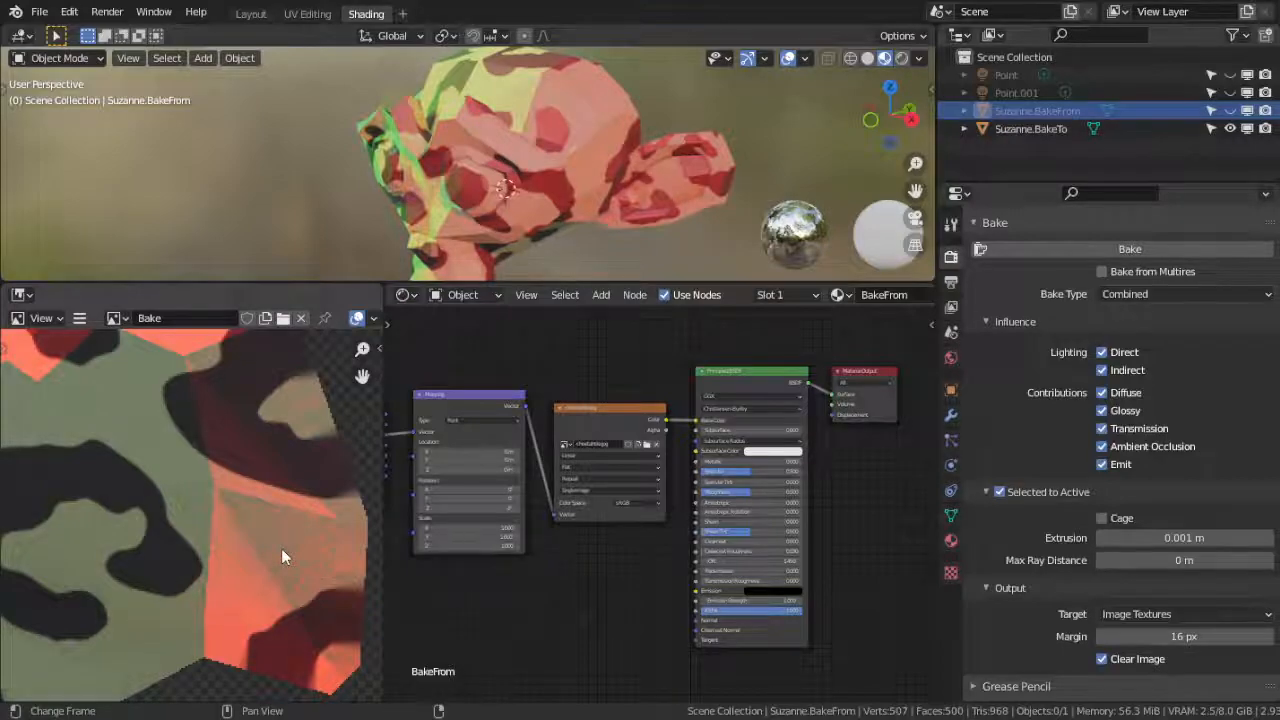
Examine the borders between the red, green and unlit faces across the UV islands of the Bake image.
middle_click_drag(284, 540, 279, 604)
scroll(236, 481, "down", 2)
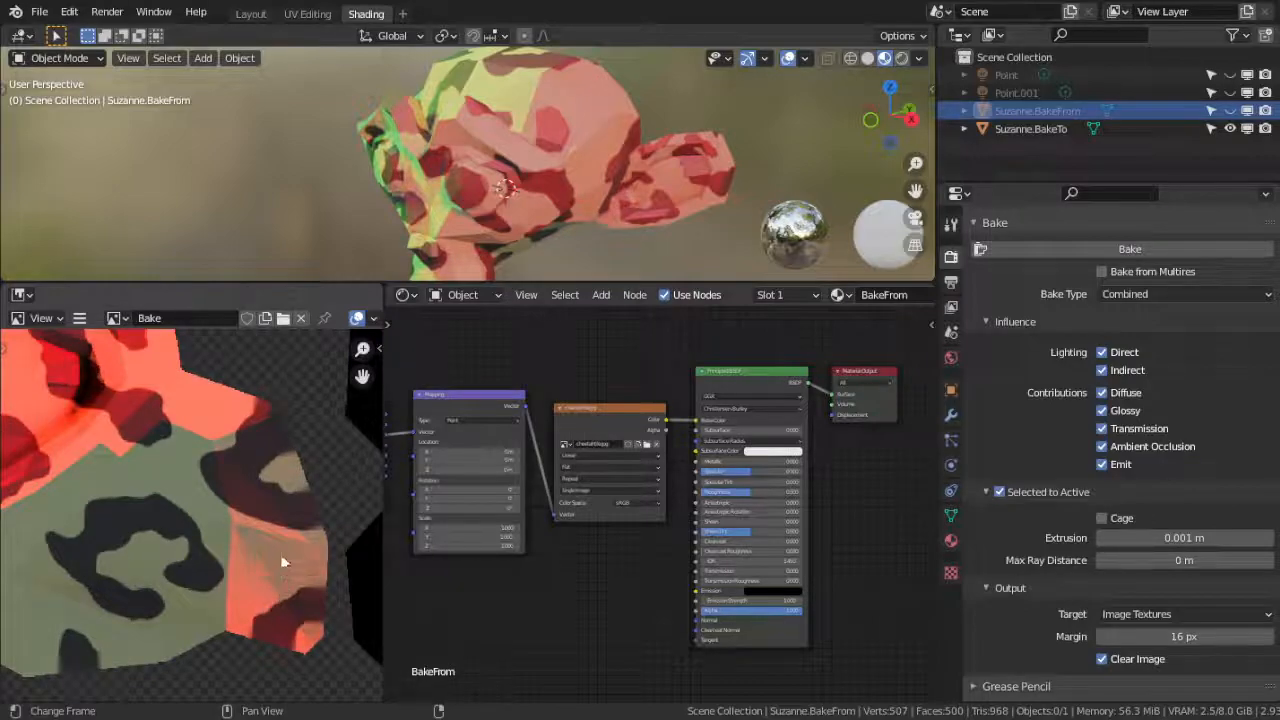
middle_click_drag(160, 455, 211, 500)
middle_click_drag(112, 510, 284, 500)
scroll(197, 539, "up", 2)
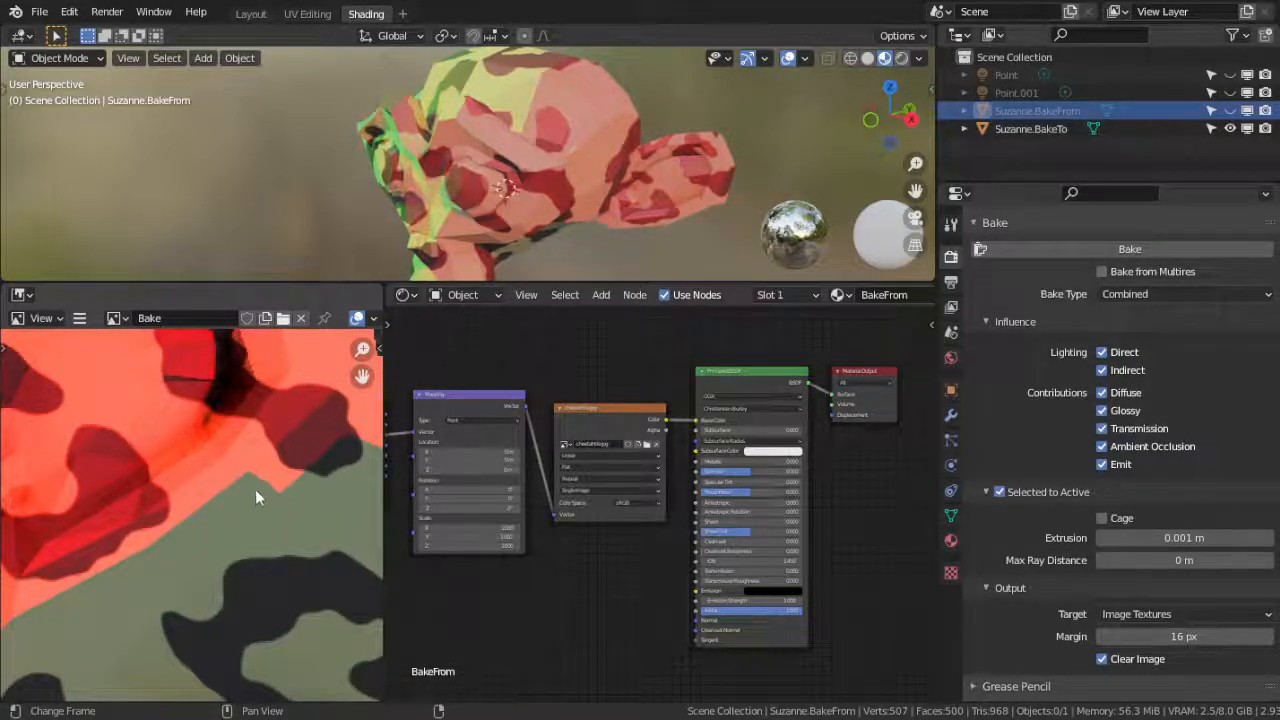
scroll(162, 528, "down", 6)
middle_click_drag(163, 521, 233, 515)
scroll(234, 516, "up", 2)
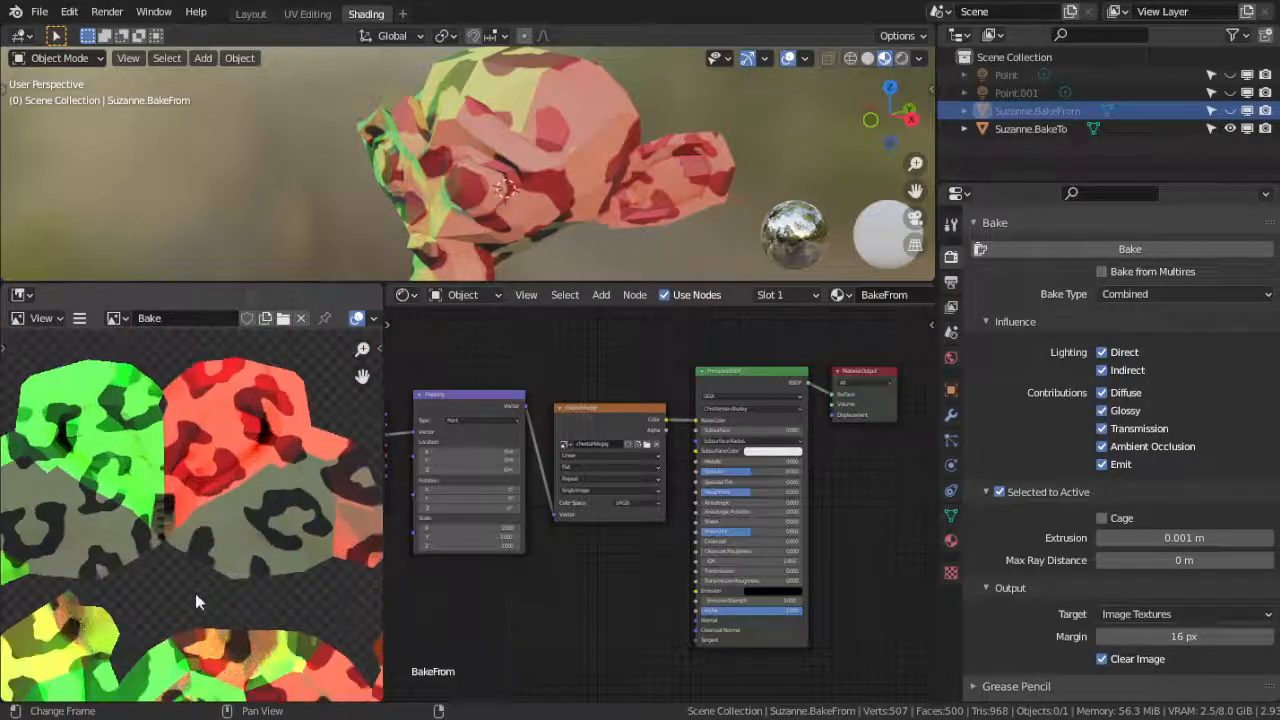
middle_click_drag(604, 202, 556, 165)
Add a Subdivision Surface modifier to Suzanne.BakeTo with 3 viewport levels and 3 render levels.
left_click(1032, 128)
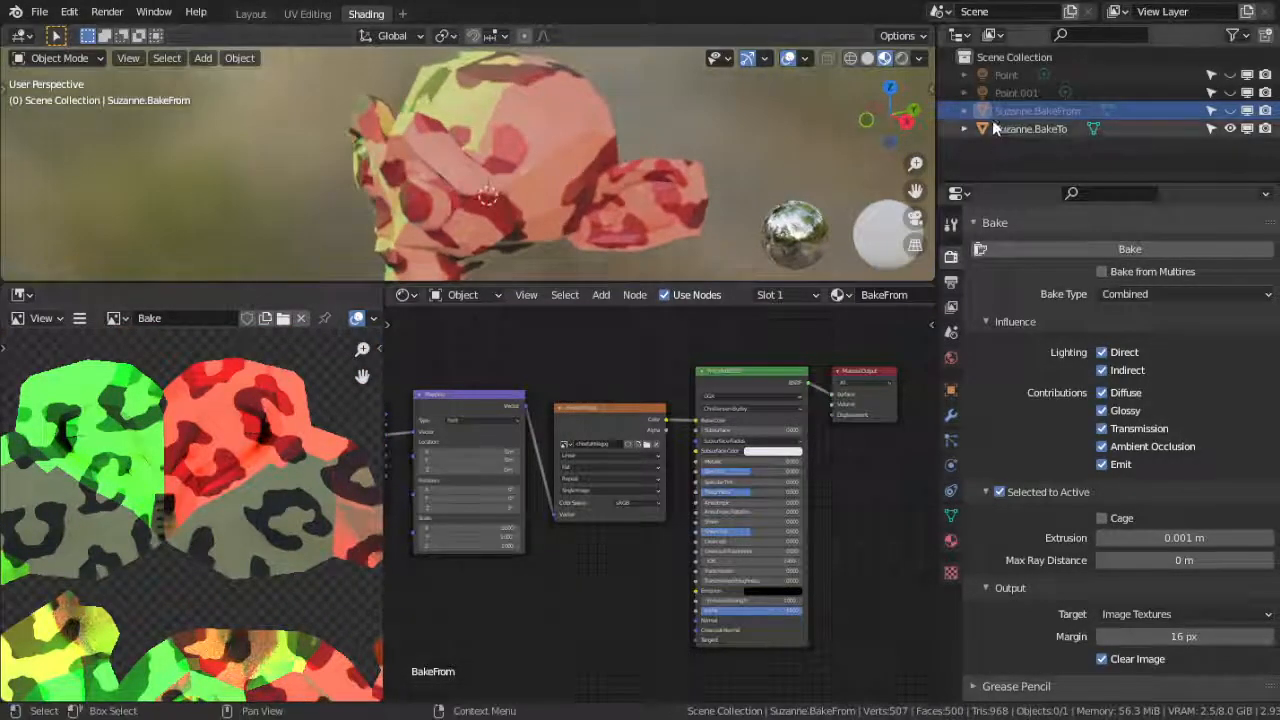
left_click(951, 415)
left_click(1038, 256)
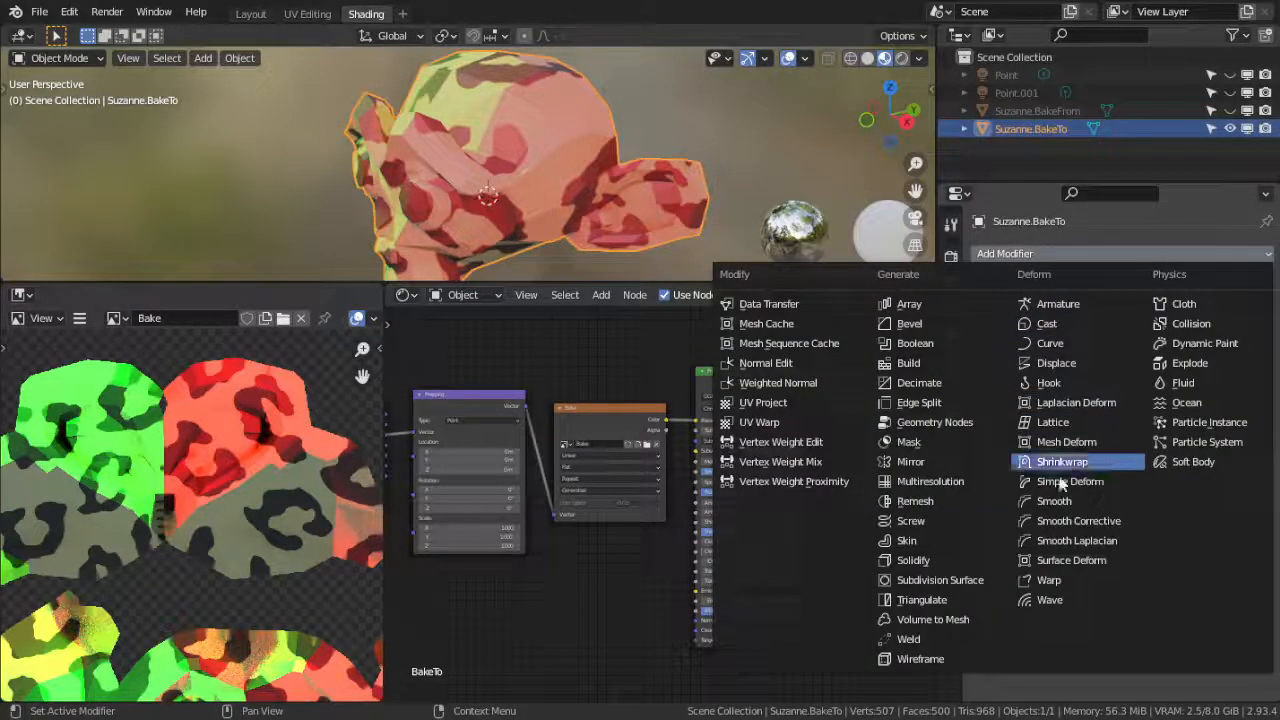
left_click(940, 580)
left_click(1246, 374)
left_click(1246, 374)
left_click(1247, 392)
Unhide Suzanne.BakeFrom and inspect up close how its surface overlaps the subdivided Suzanne.BakeTo.
left_click(1045, 111)
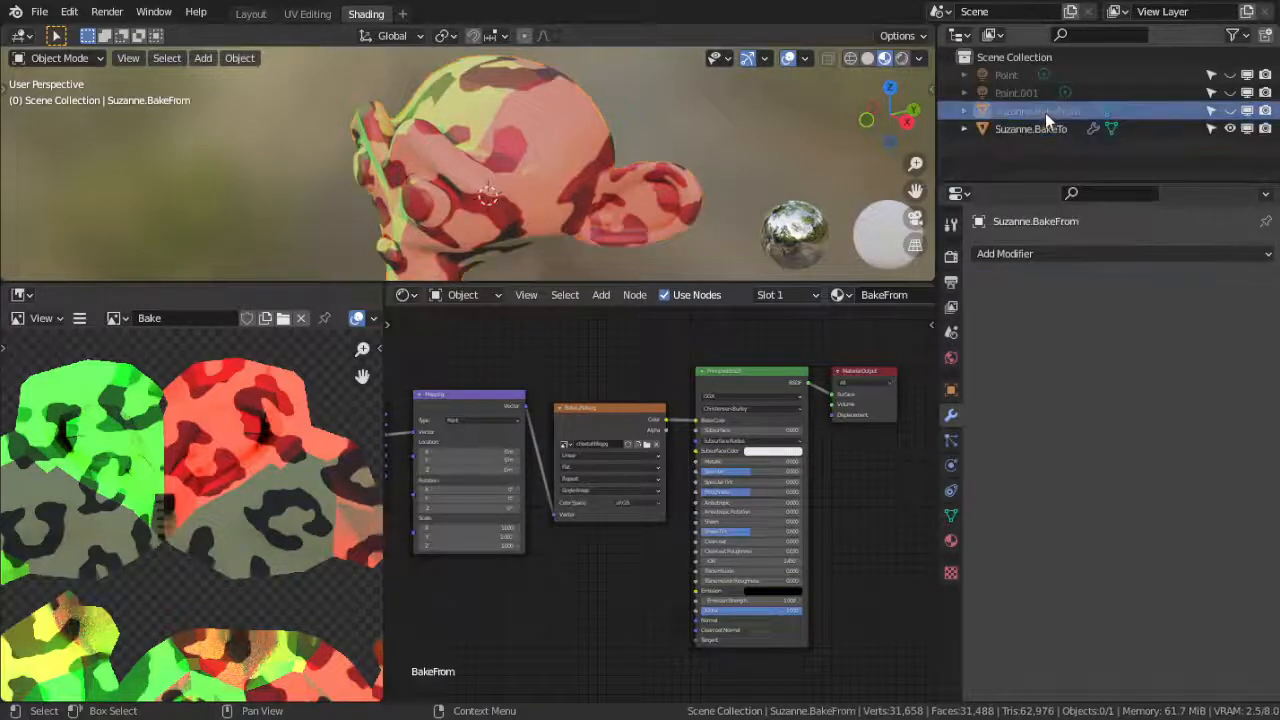
left_click(1230, 110)
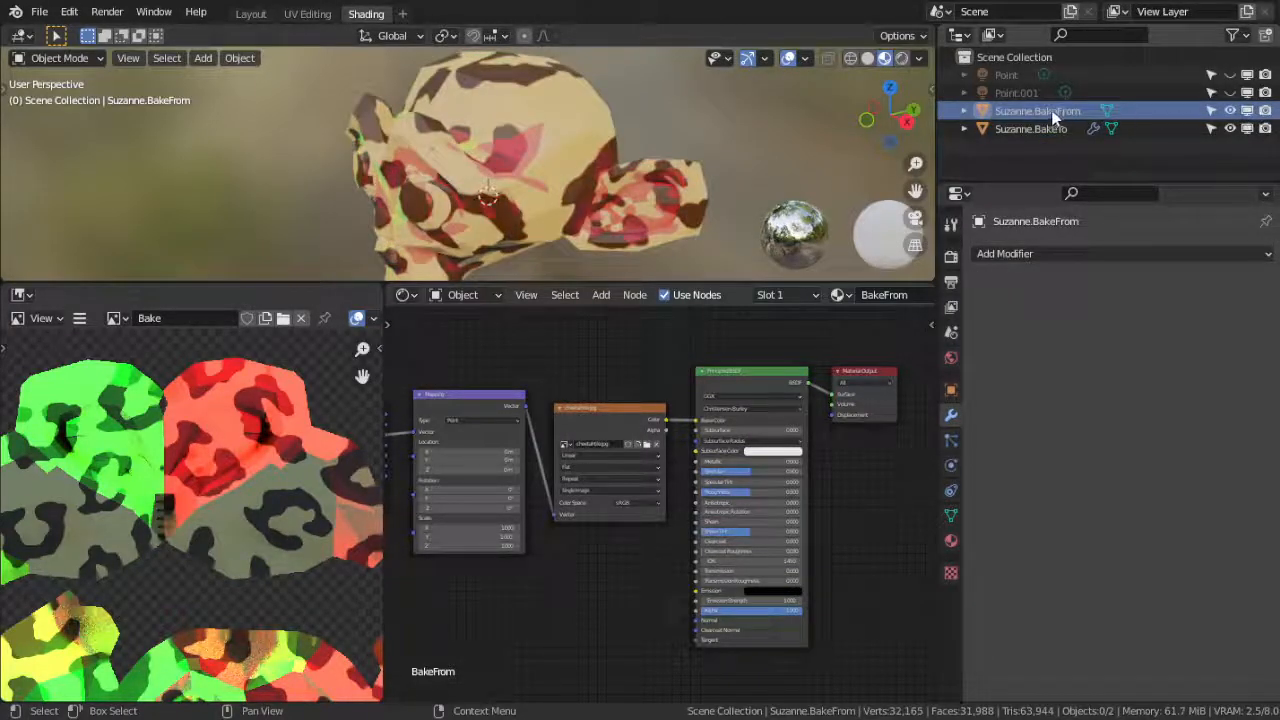
mouse_move(600, 200)
middle_mouse_down()
mouse_move(575, 203)
mouse_move(613, 190)
middle_mouse_up()
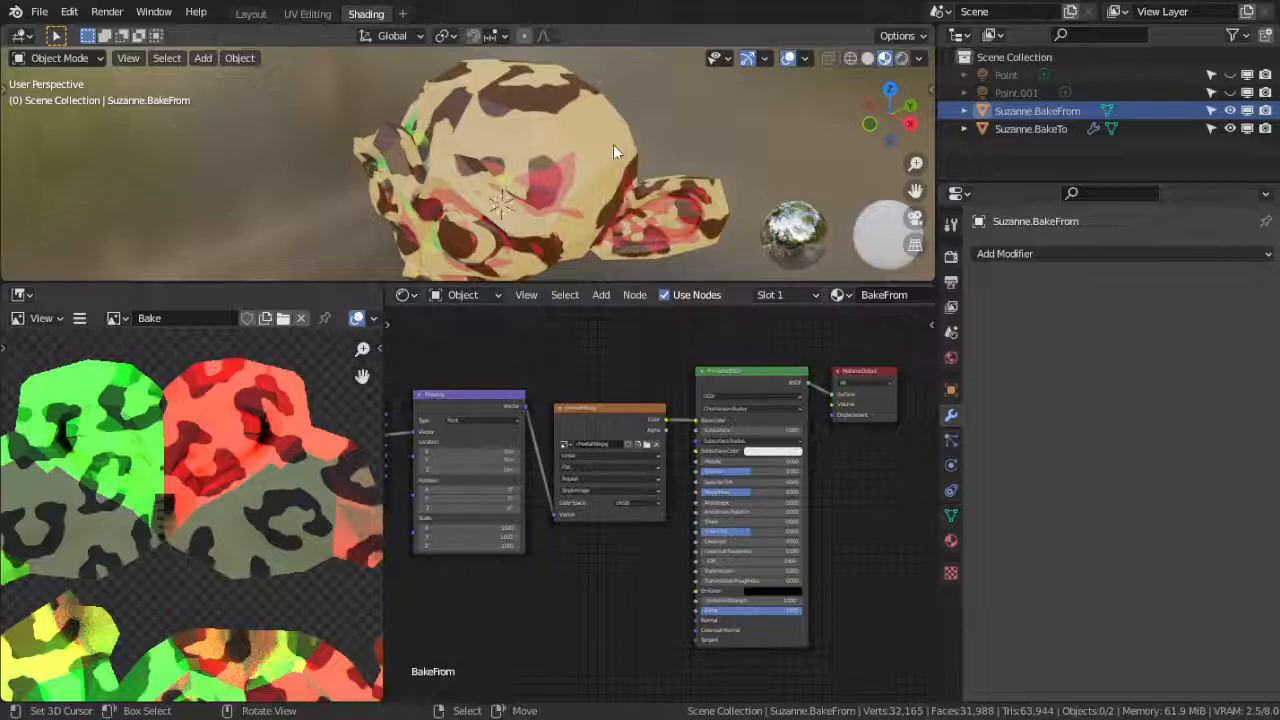
scroll(500, 180, "up", 2)
scroll(514, 178, "up", 4)
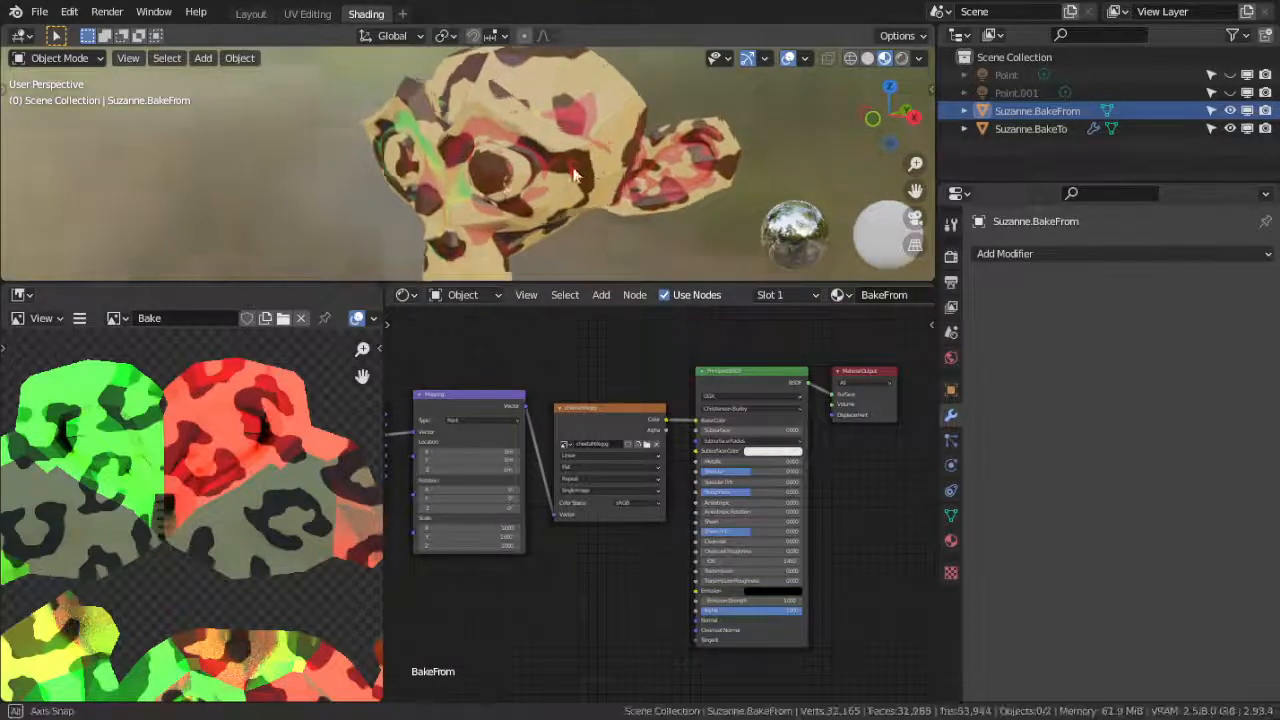
middle_click_drag(606, 167, 336, 191)
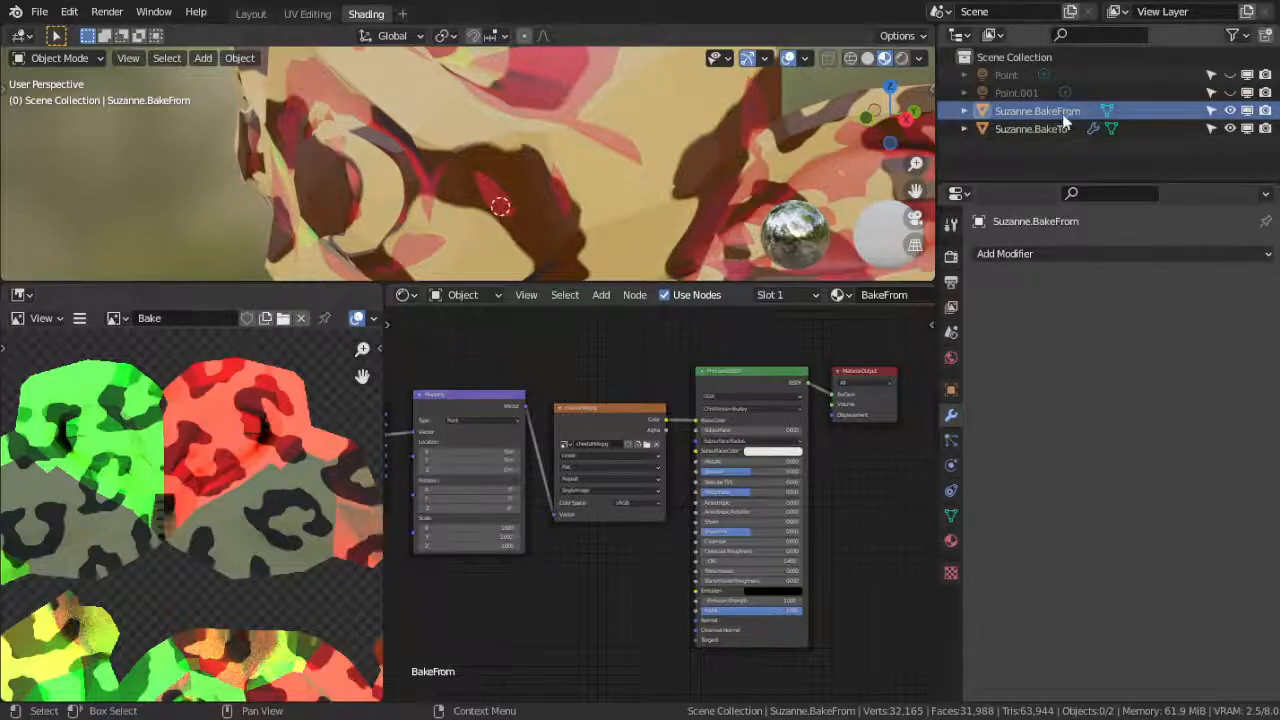
Add a Subdivision Surface modifier to Suzanne.BakeFrom with 3 viewport levels and 3 render levels.
left_click(1022, 125)
left_click(1020, 112)
left_click(1050, 254)
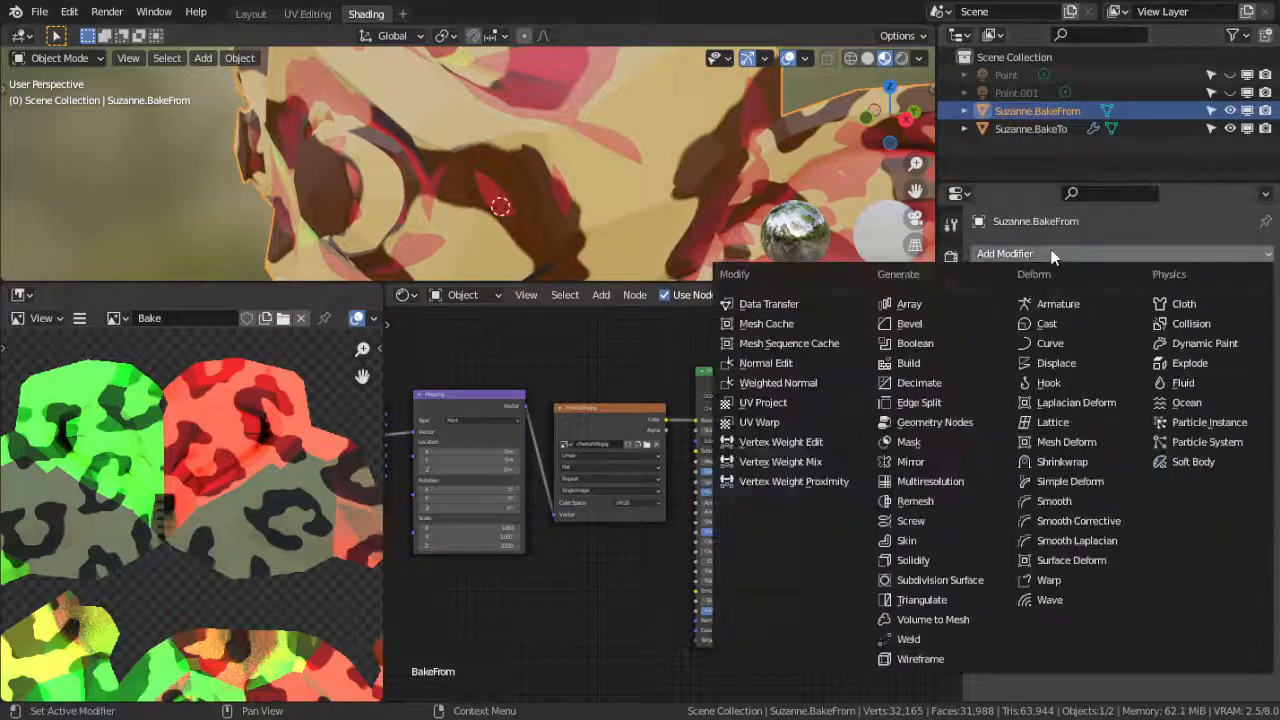
left_click(941, 582)
left_click(1246, 375)
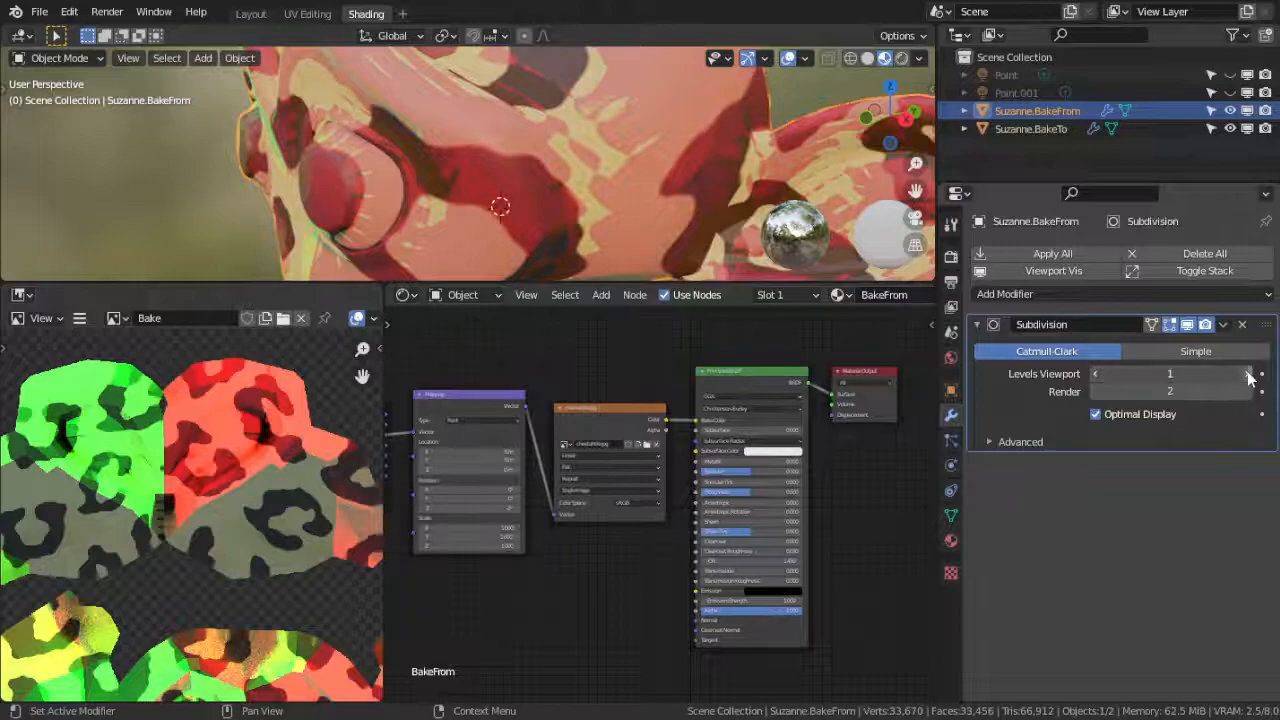
left_click(1246, 375)
left_click(1246, 391)
scroll(679, 177, "down", 5)
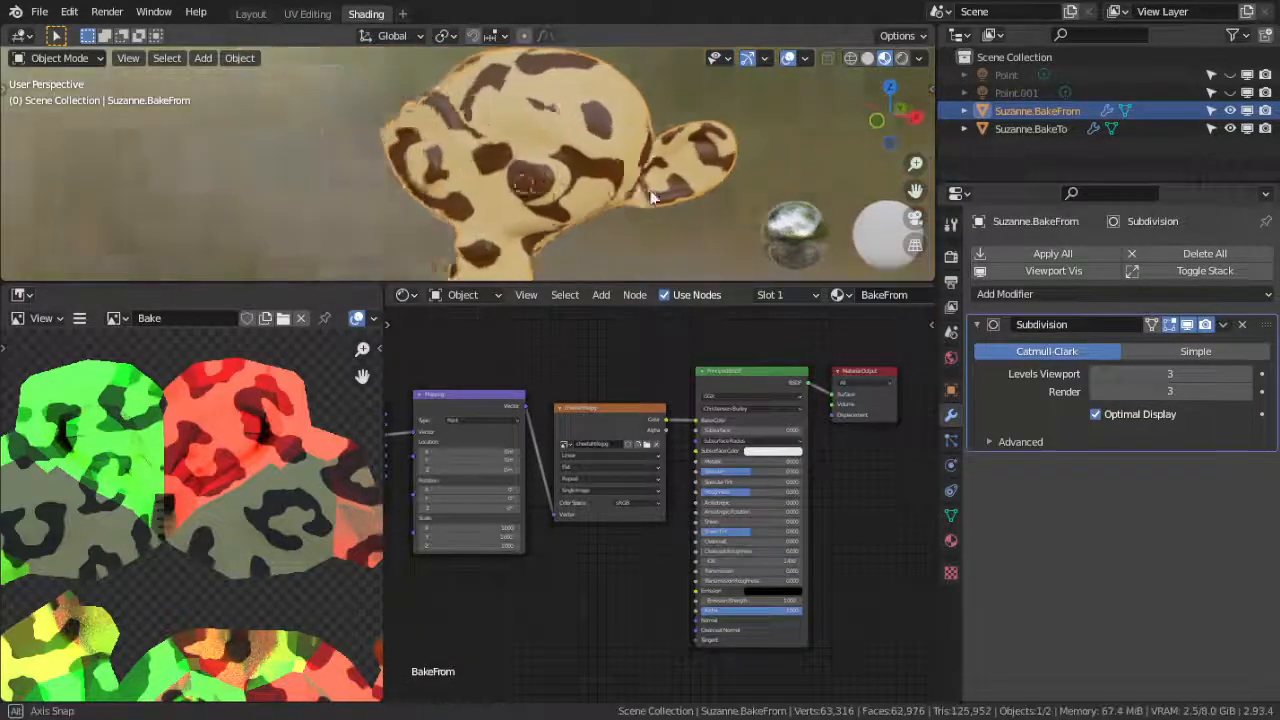
middle_click_drag(679, 177, 590, 166)
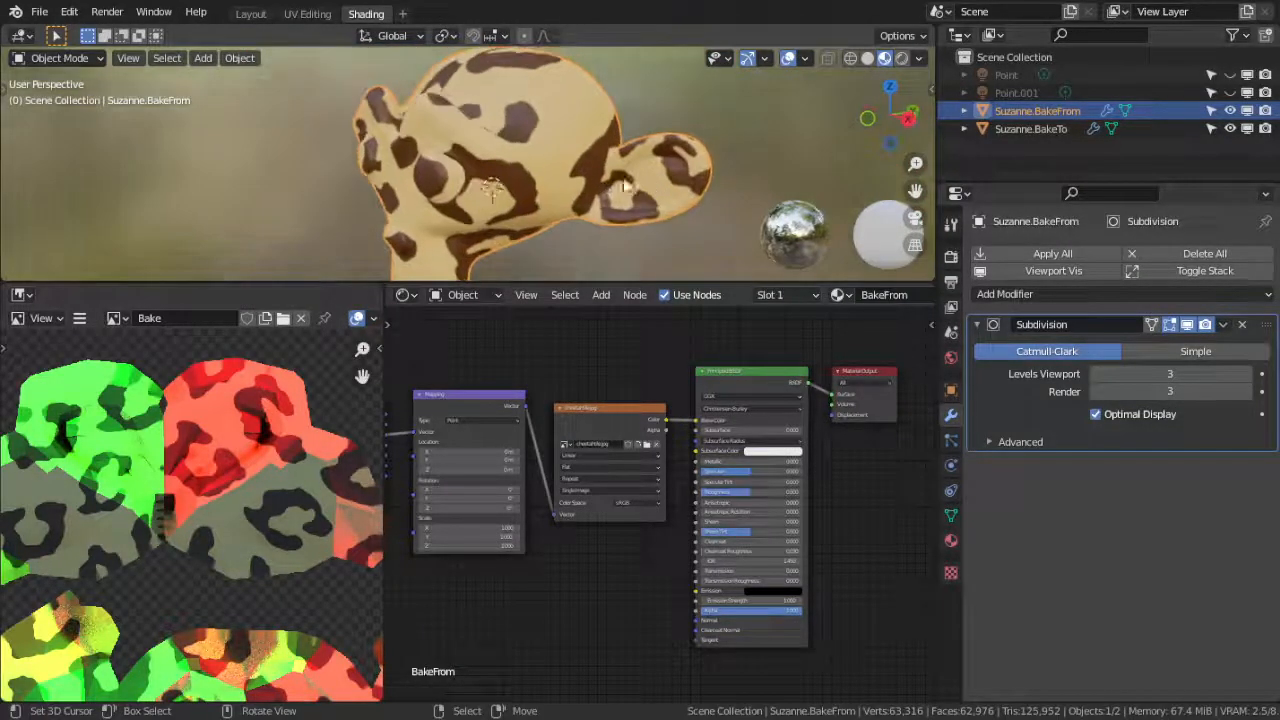
Apply smooth shading to Suzanne.BakeTo and Suzanne.BakeFrom.
left_click(1047, 130)
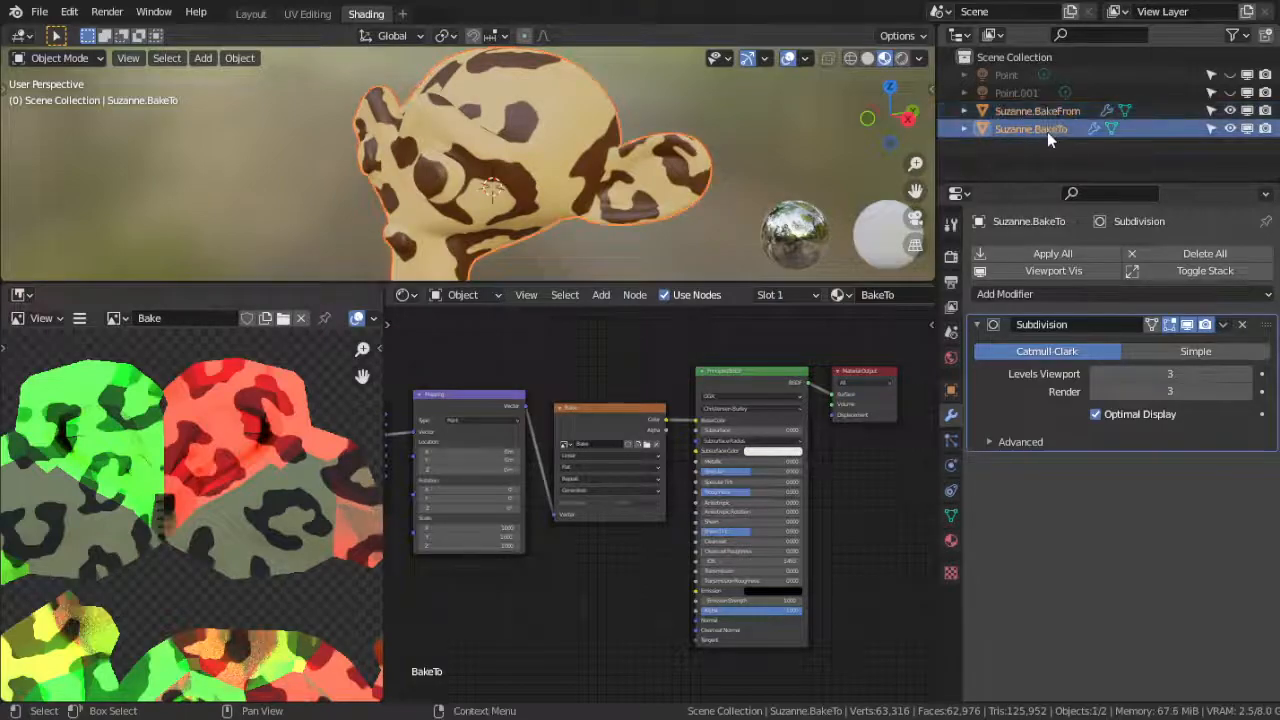
left_click(240, 58)
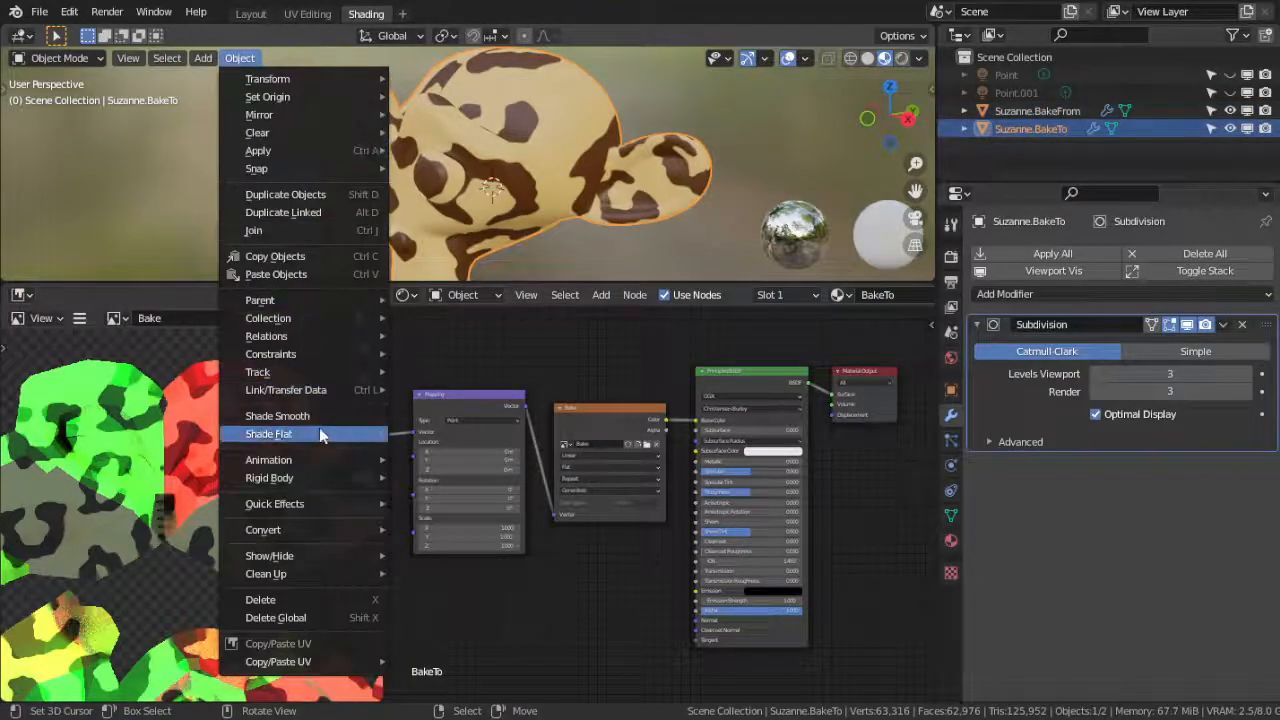
left_click(277, 416)
left_click(1037, 111)
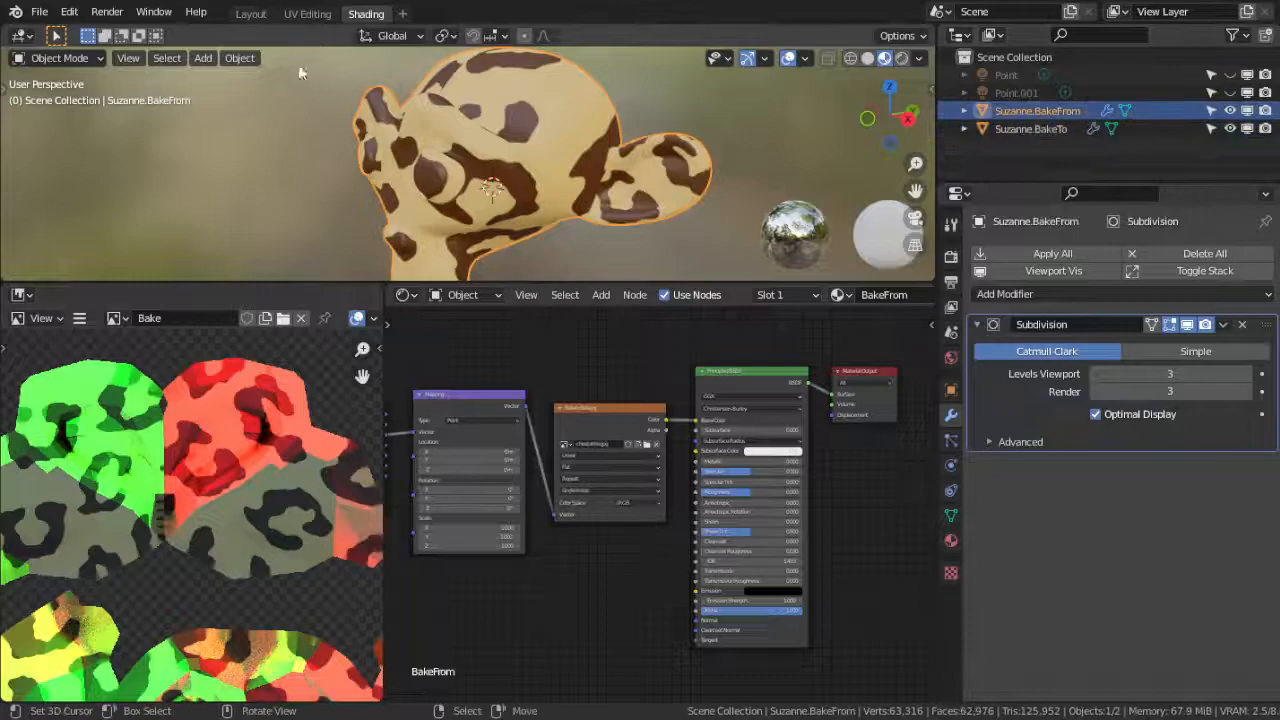
left_click(240, 58)
left_click(330, 434)
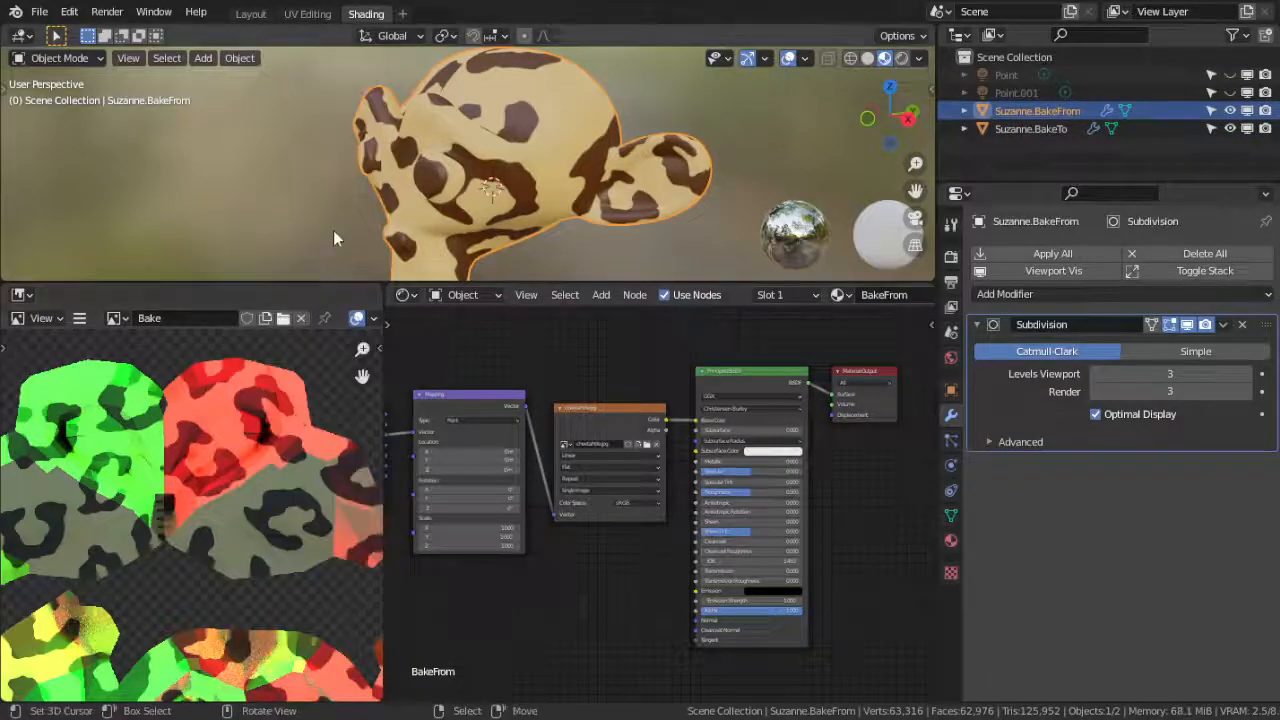
Select Suzanne.BakeFrom with Suzanne.BakeTo as the active object and bake the subdivided meshes onto the Bake image.
left_click(1030, 128, "ctrl")
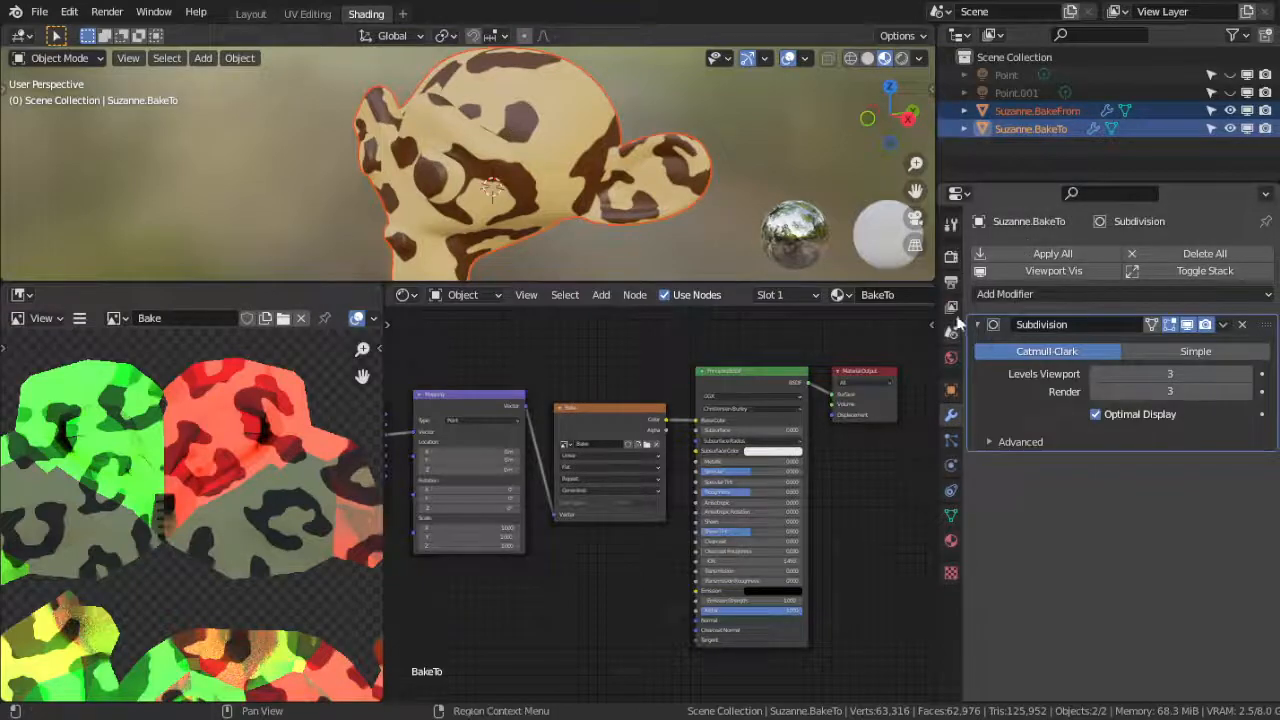
left_click(951, 262)
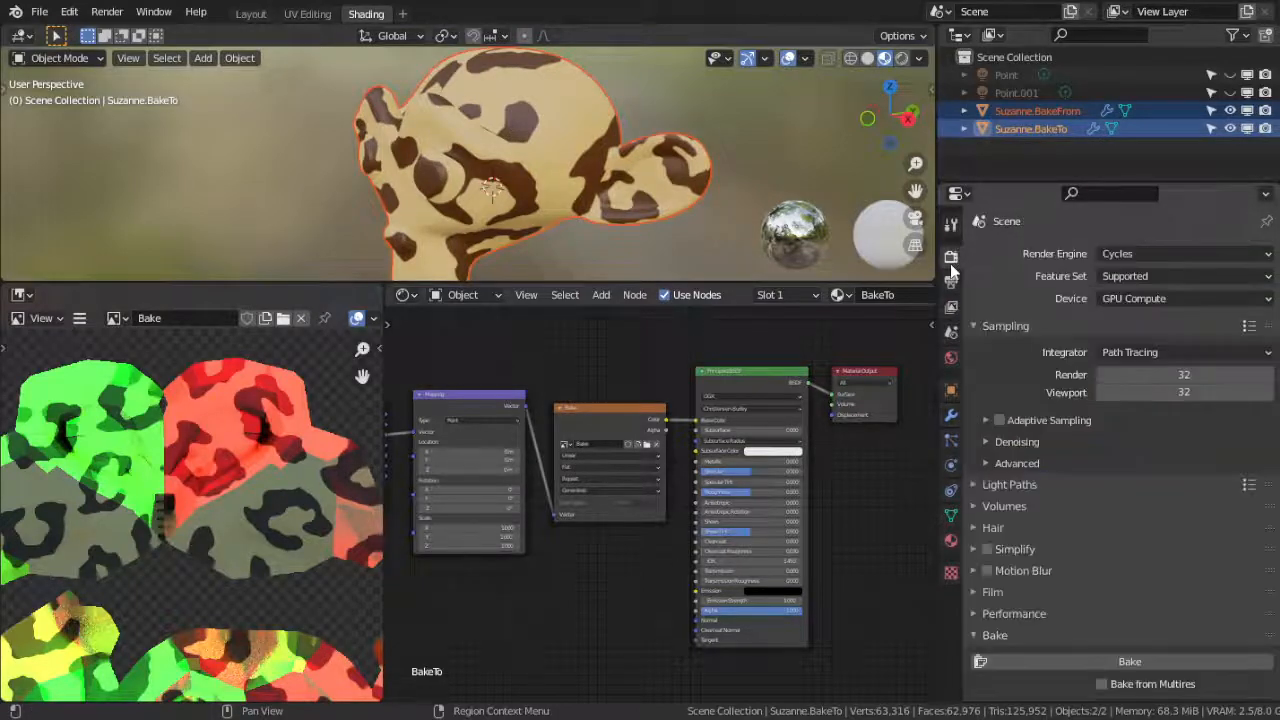
left_click(1118, 662)
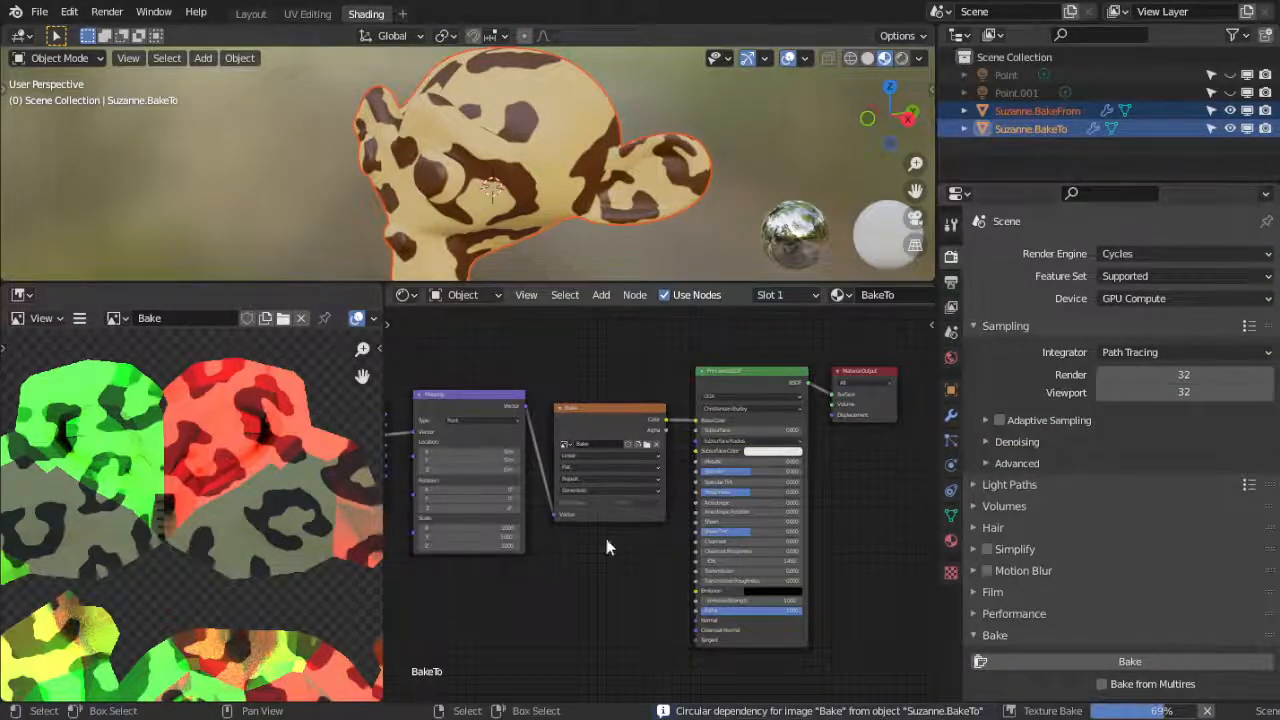
Examine the light transitions on the head, face and eye islands of the newly baked Bake image.
scroll(295, 481, "up", 6)
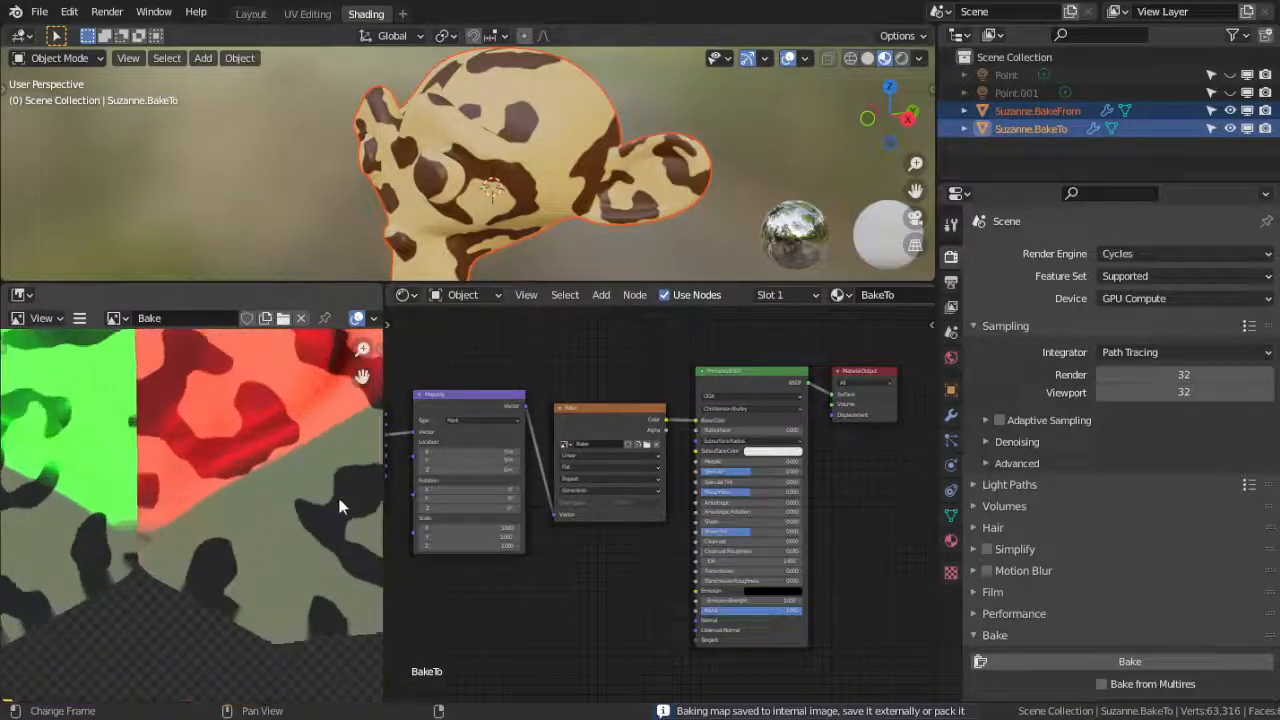
middle_click_drag(245, 528, 255, 454)
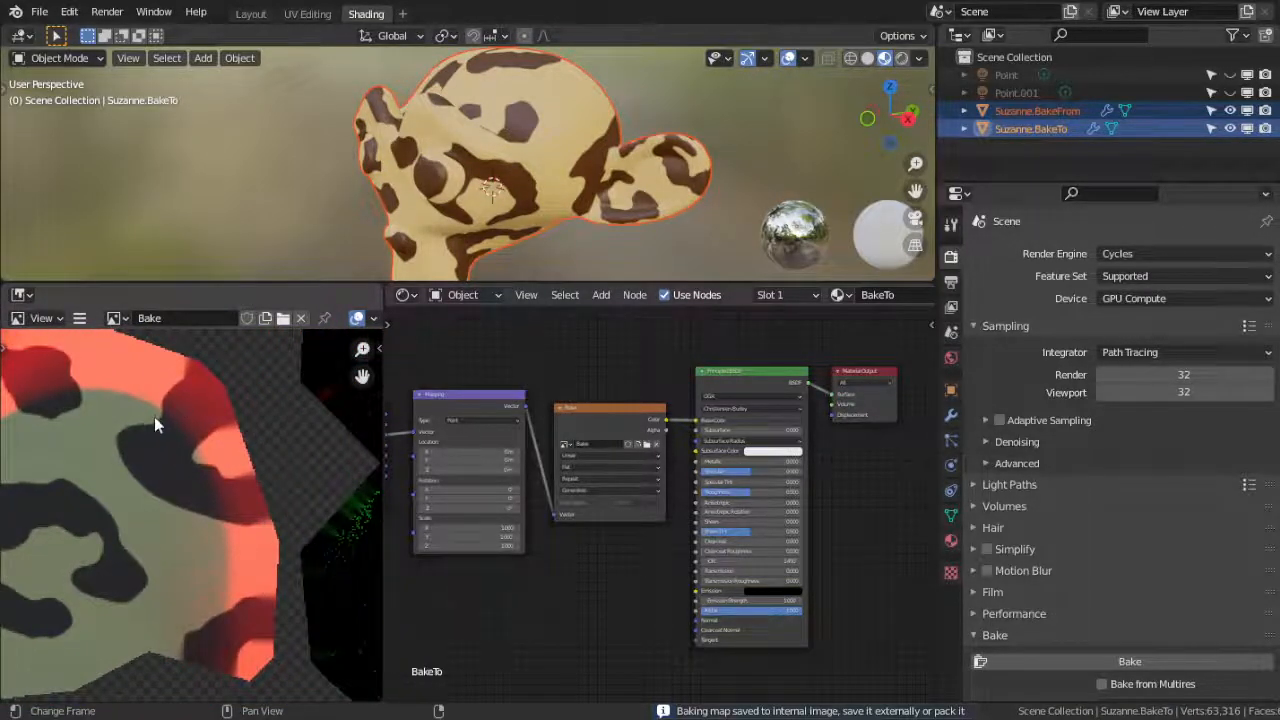
middle_click_drag(128, 659, 232, 558)
scroll(232, 558, "down", 5)
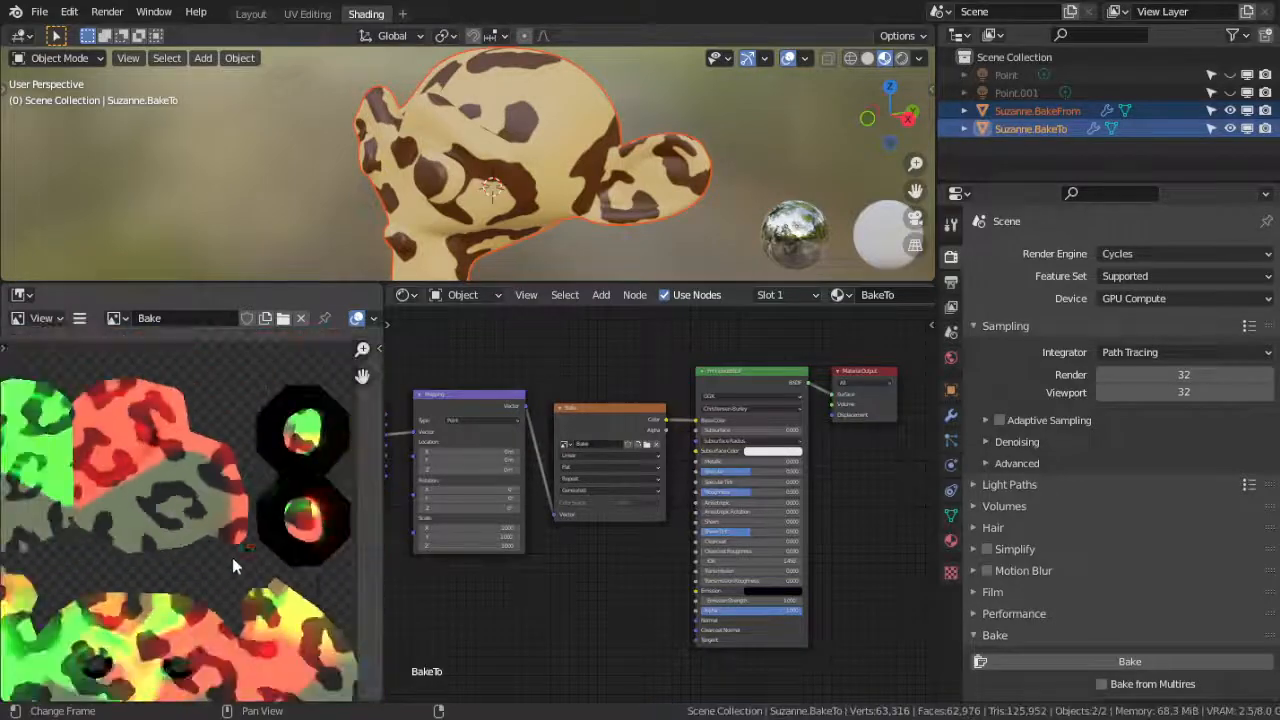
middle_click_drag(114, 600, 186, 466)
scroll(190, 546, "up", 3)
middle_click_drag(192, 548, 284, 585)
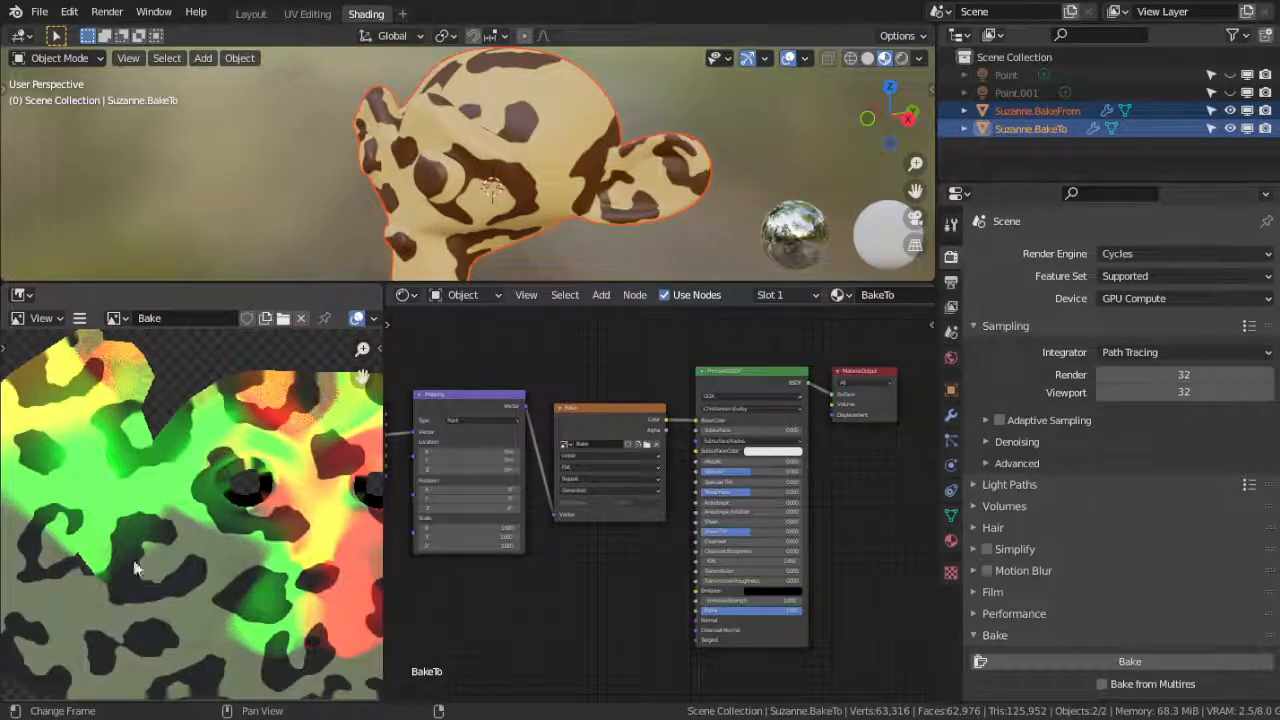
middle_click_drag(123, 516, 172, 530)
scroll(172, 530, "down", 3)
middle_click_drag(335, 478, 268, 523)
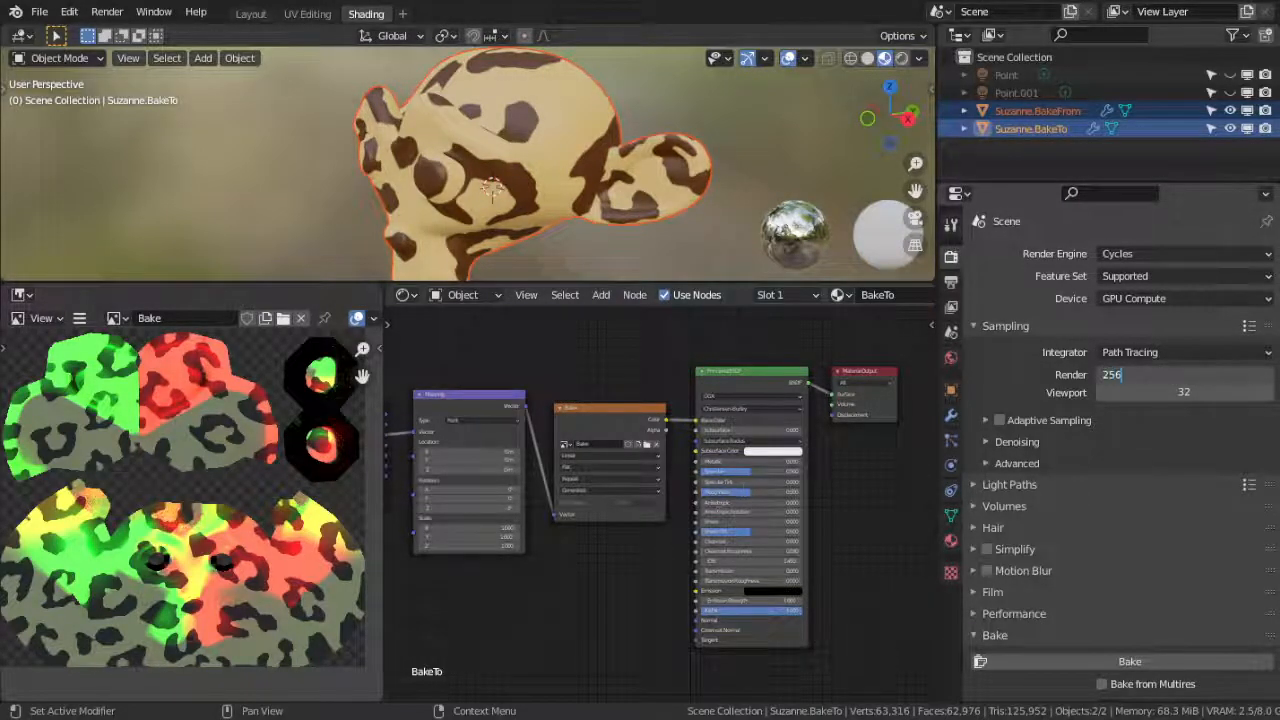
Set the render samples to 256 and bake the Bake image again.
key("Return")
scroll(223, 466, "up", 6)
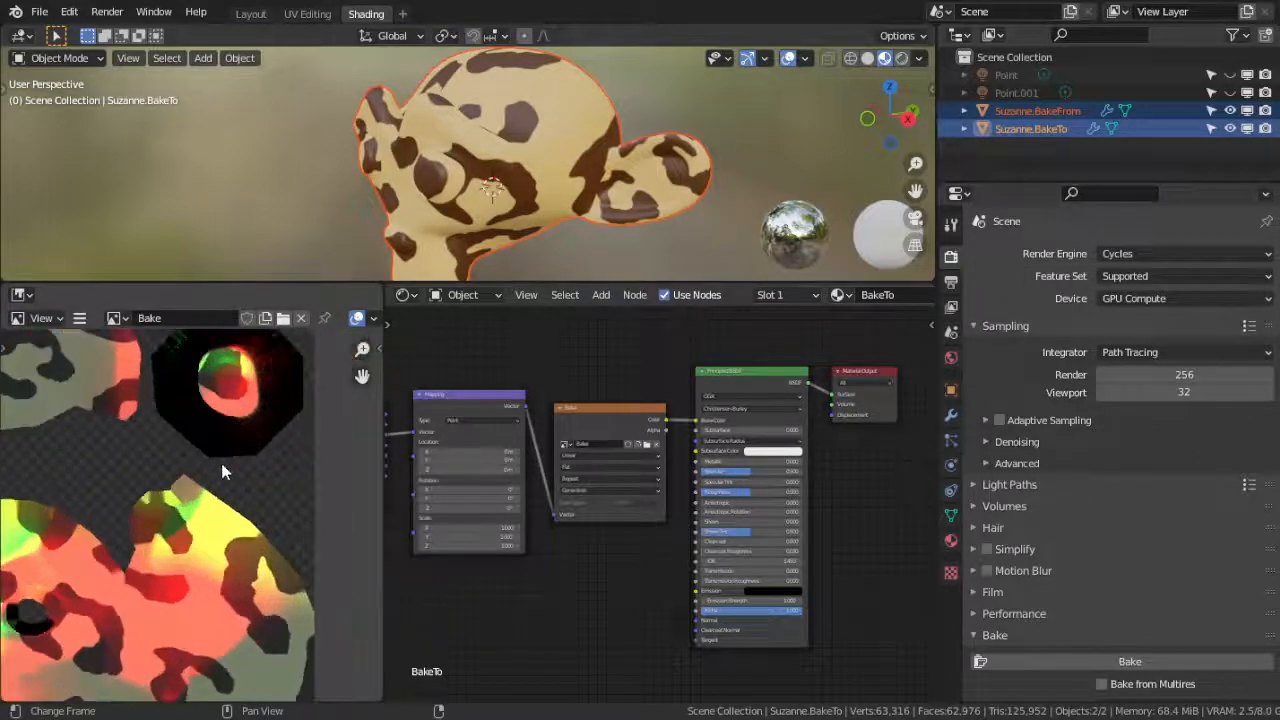
scroll(228, 411, "up", 4)
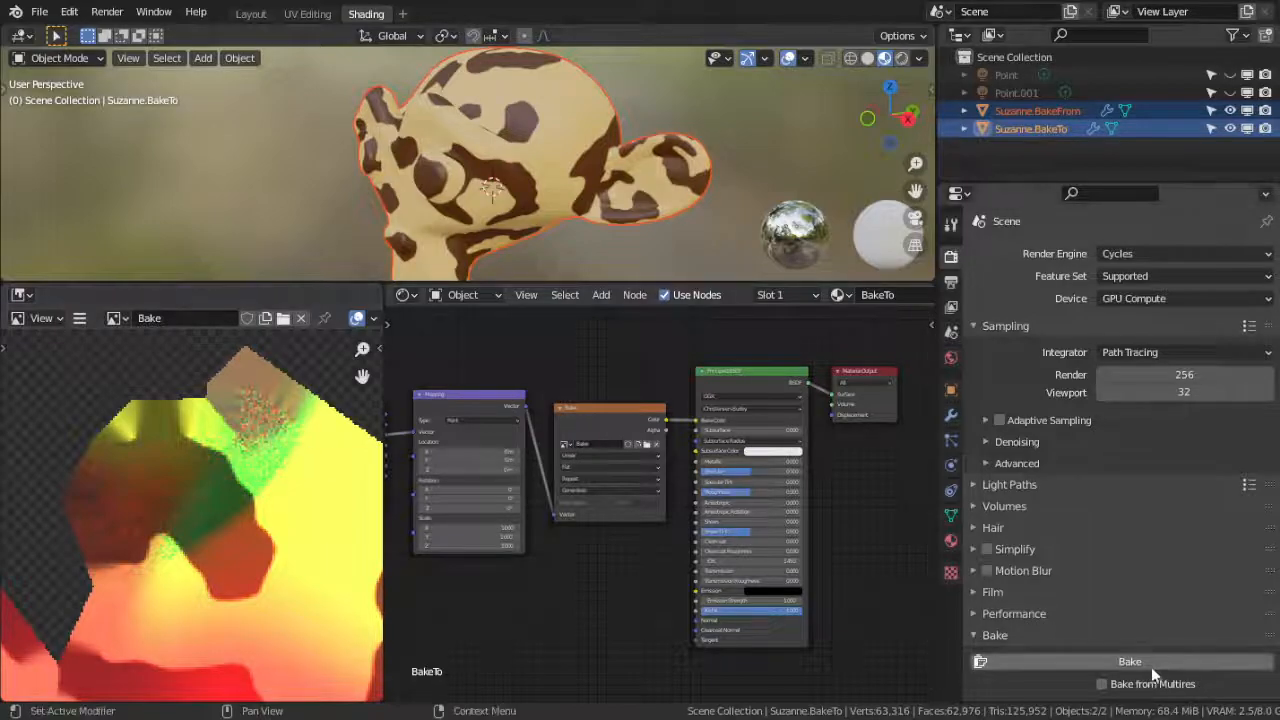
left_click(1100, 661)
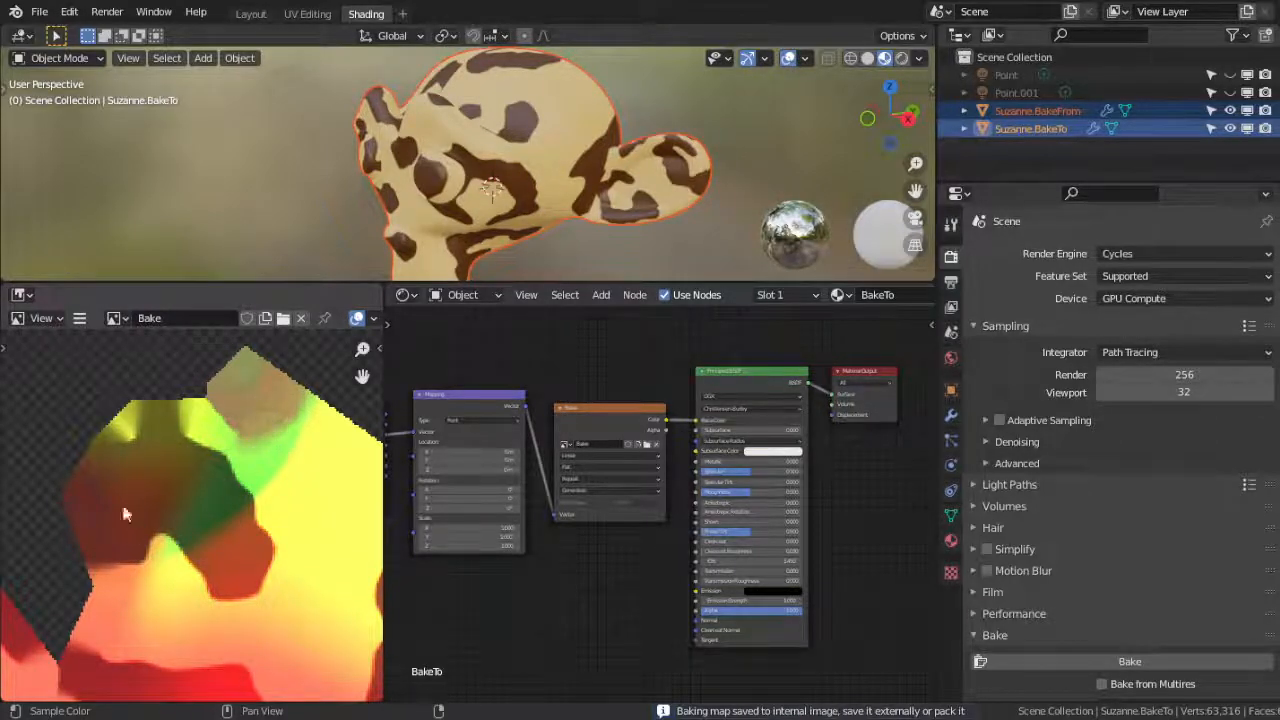
Check the 256-sample bake for noise around the ear and eye islands and across the whole Bake image.
scroll(205, 515, "down", 6)
middle_click_drag(205, 512, 198, 590)
scroll(240, 525, "up", 3)
scroll(196, 545, "down", 2)
scroll(191, 595, "up", 1)
scroll(198, 590, "up", 5)
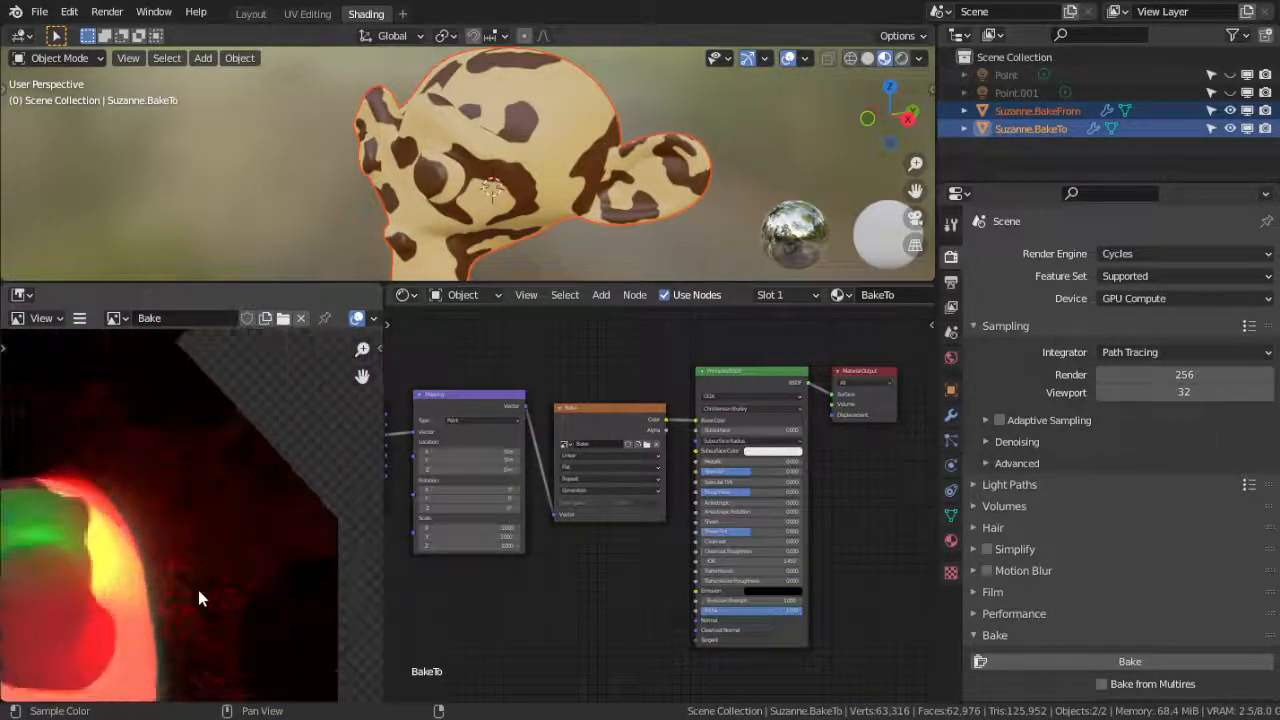
scroll(203, 542, "down", 3)
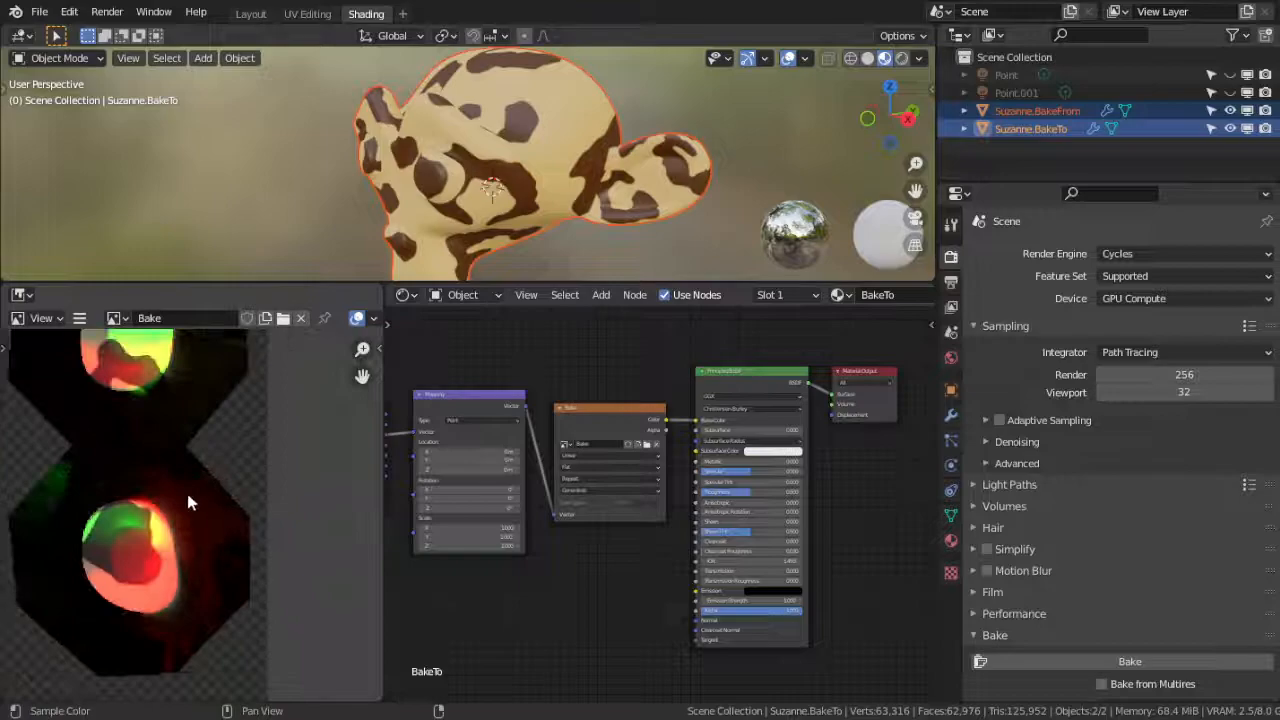
scroll(180, 545, "down", 4)
middle_click_drag(156, 547, 216, 562)
middle_click_drag(132, 520, 232, 548)
scroll(189, 578, "up", 3)
scroll(234, 592, "down", 1)
scroll(234, 592, "up", 1)
scroll(232, 585, "down", 4)
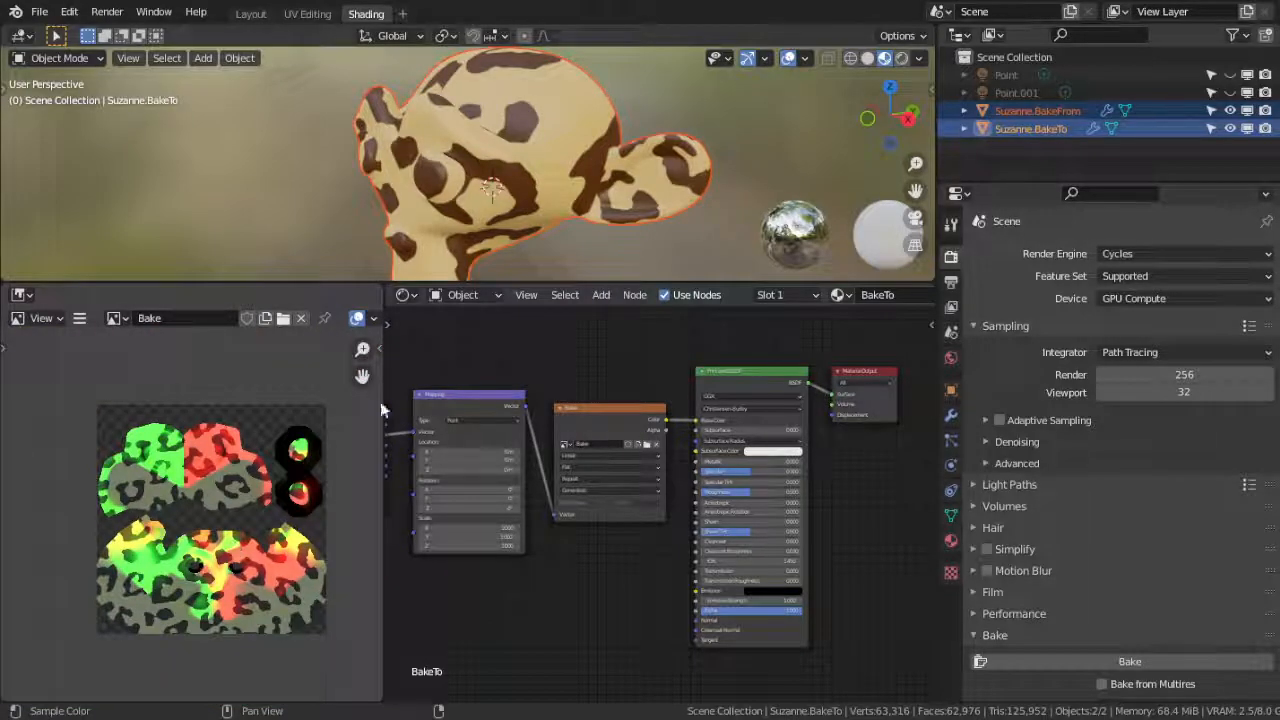
In the Layout workspace, switch the viewport to material preview and hide Suzanne.BakeFrom to view the baked Suzanne.BakeTo.
middle_click_drag(552, 172, 612, 173)
middle_click_drag(403, 248, 491, 239)
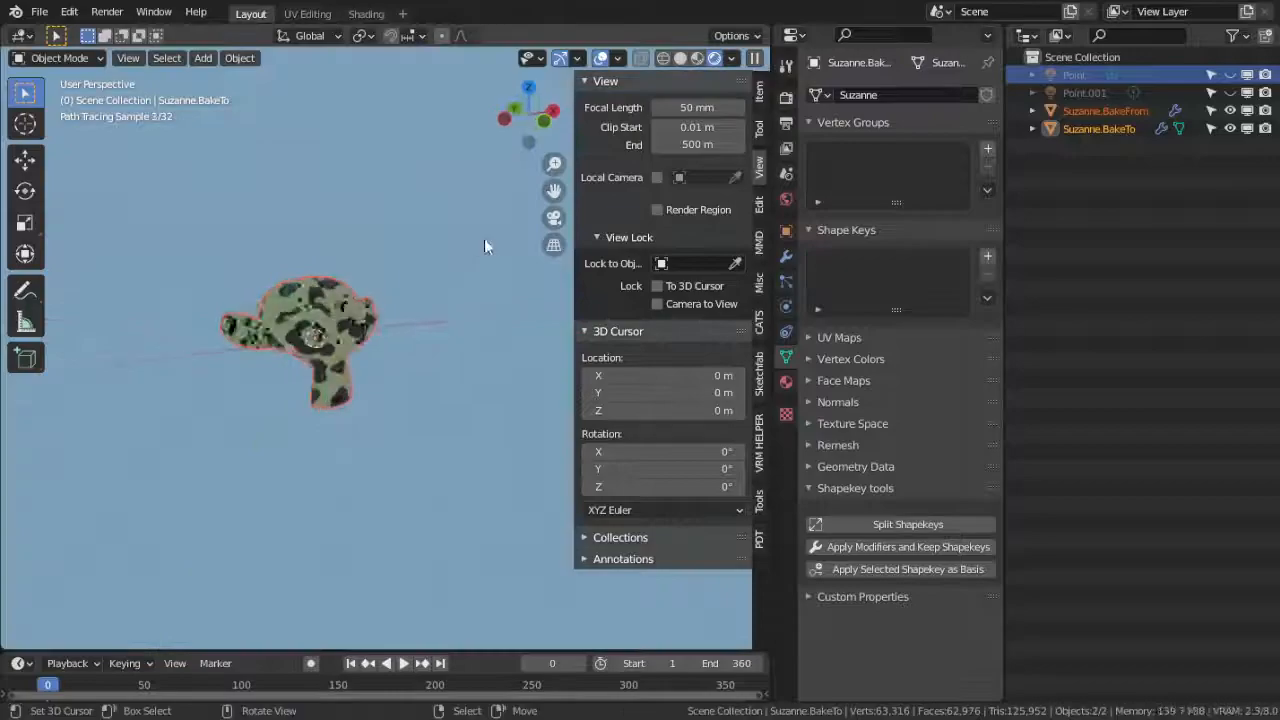
scroll(491, 239, "up", 2)
left_click(697, 58)
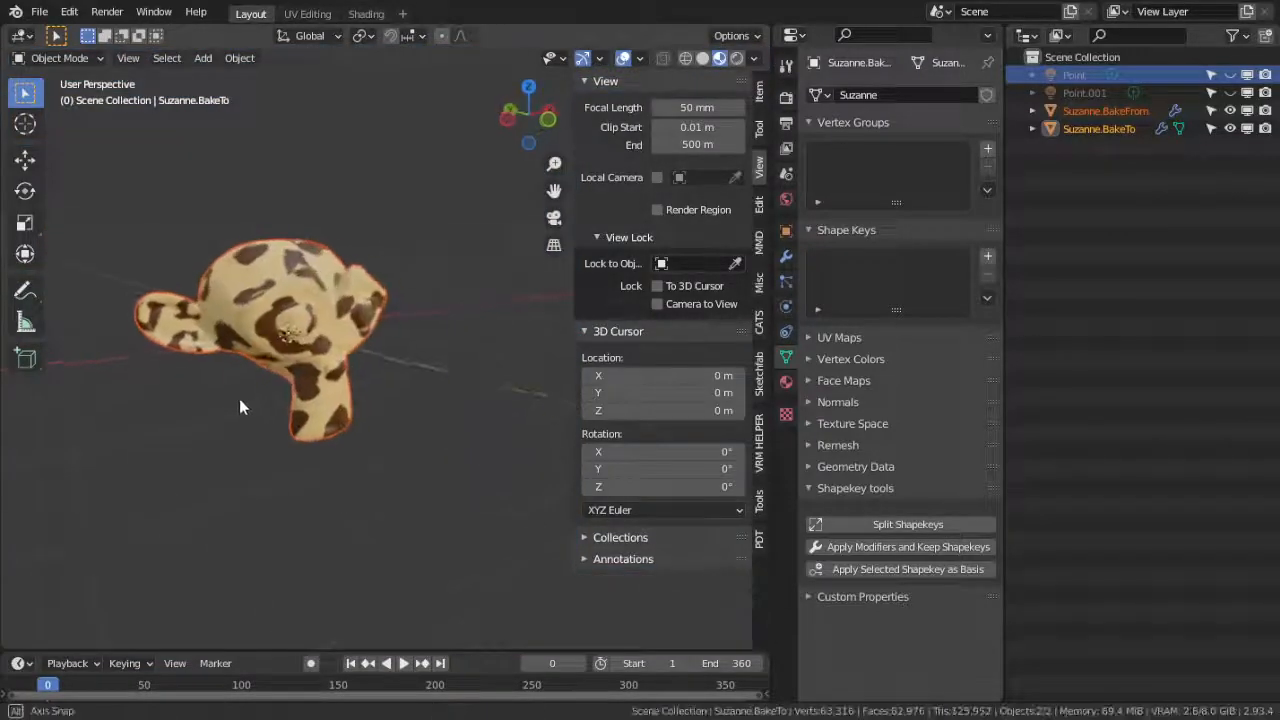
left_click(1230, 110)
middle_click_drag(506, 322, 398, 364)
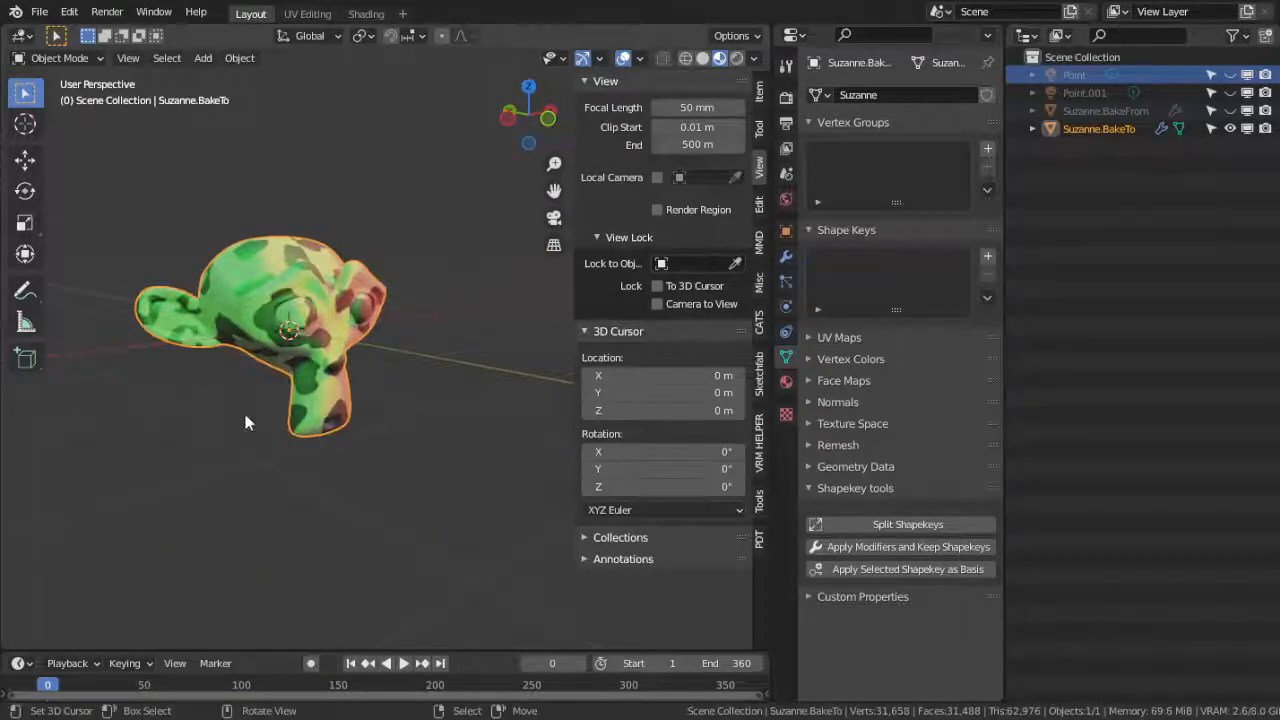
In the Shading workspace, set the bake type to Diffuse with only the Color contribution and try to bake.
left_click(366, 14)
scroll(1094, 390, "down", 5)
scroll(1094, 390, "down", 3)
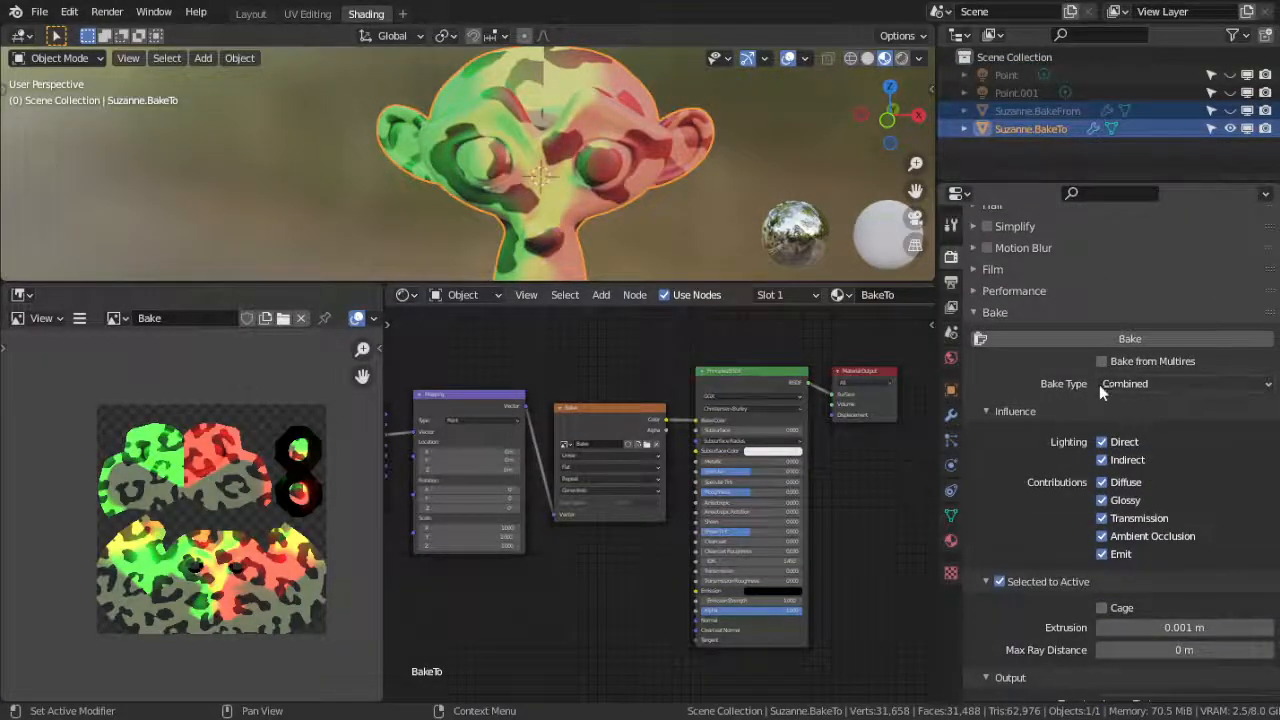
left_click(1140, 385)
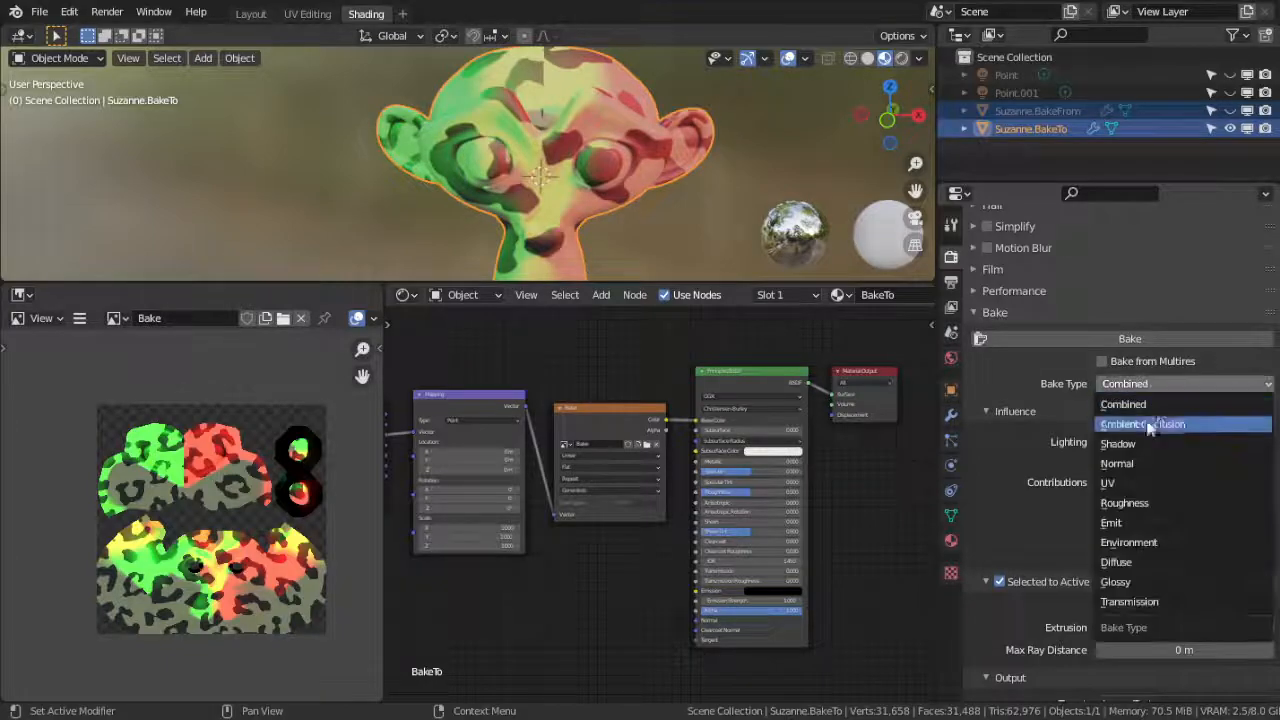
left_click(1135, 563)
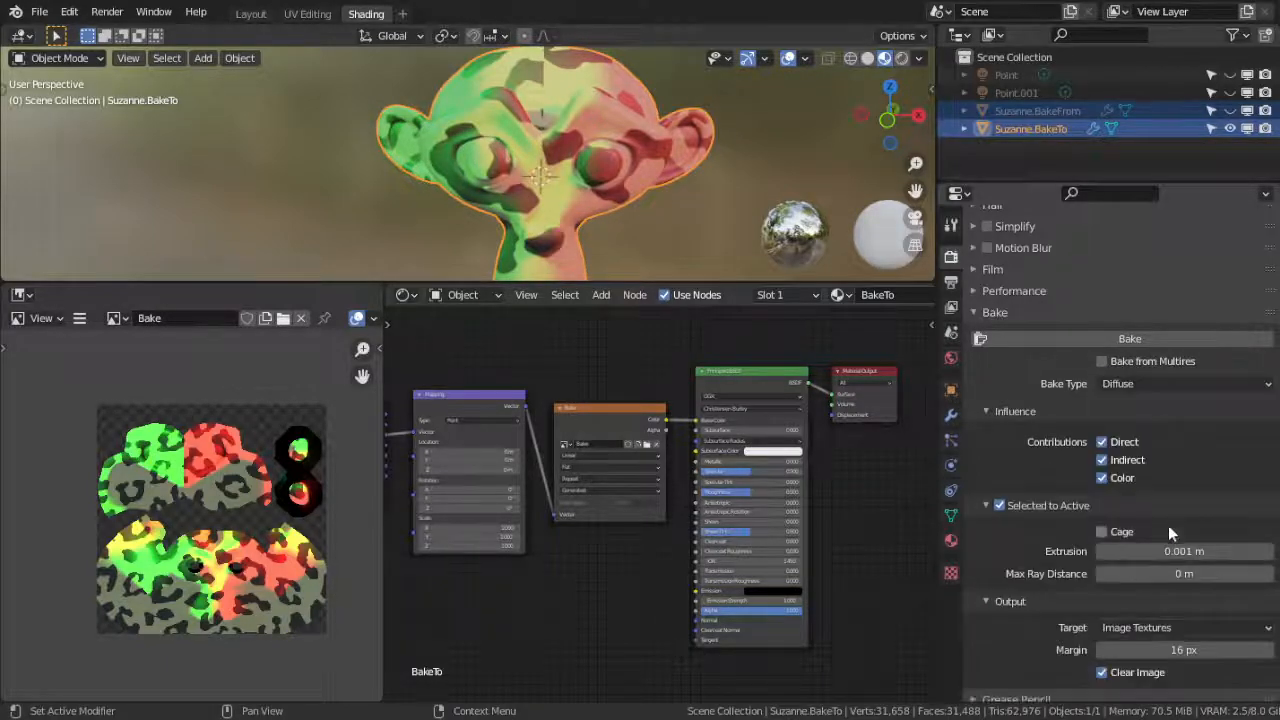
left_click(1146, 338)
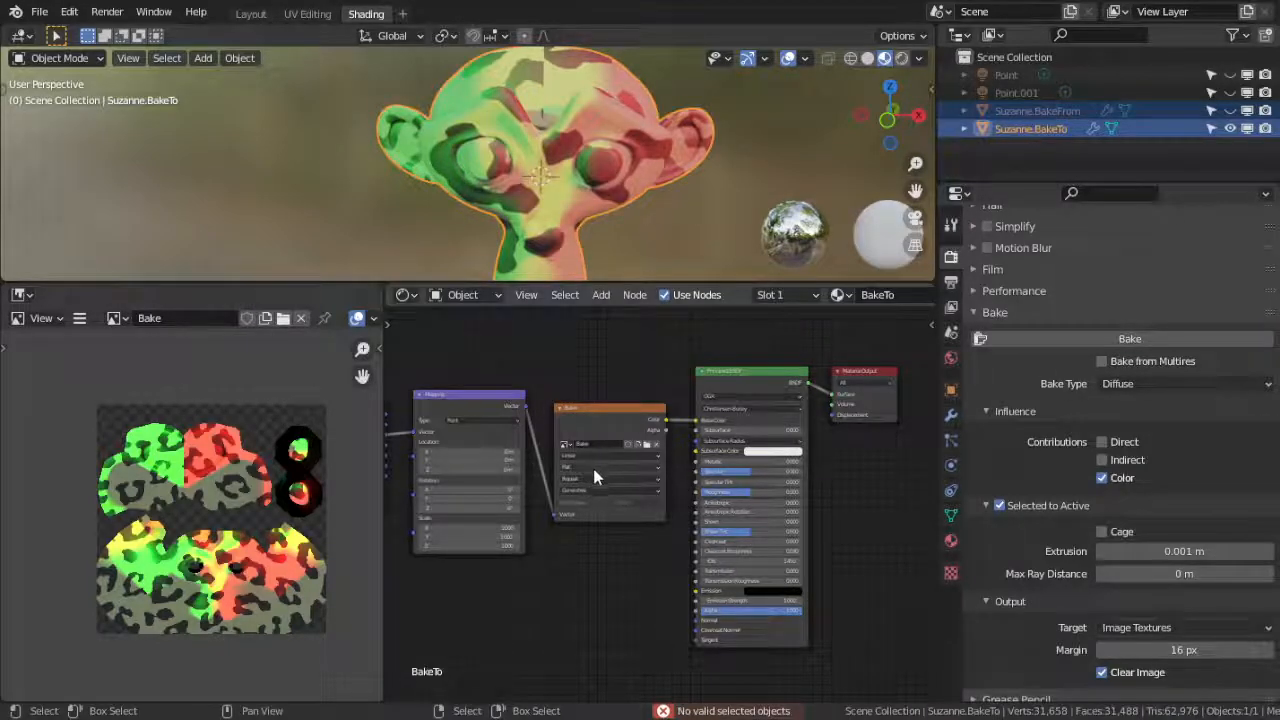
Unhide Suzanne.BakeFrom, select it with Suzanne.BakeTo active, hide Suzanne.BakeTo and bake the diffuse colour.
left_click(1049, 111)
left_click(1037, 130, "ctrl")
left_click(1230, 111)
left_click(1026, 111)
left_click(1035, 127, "ctrl")
left_click(1229, 130)
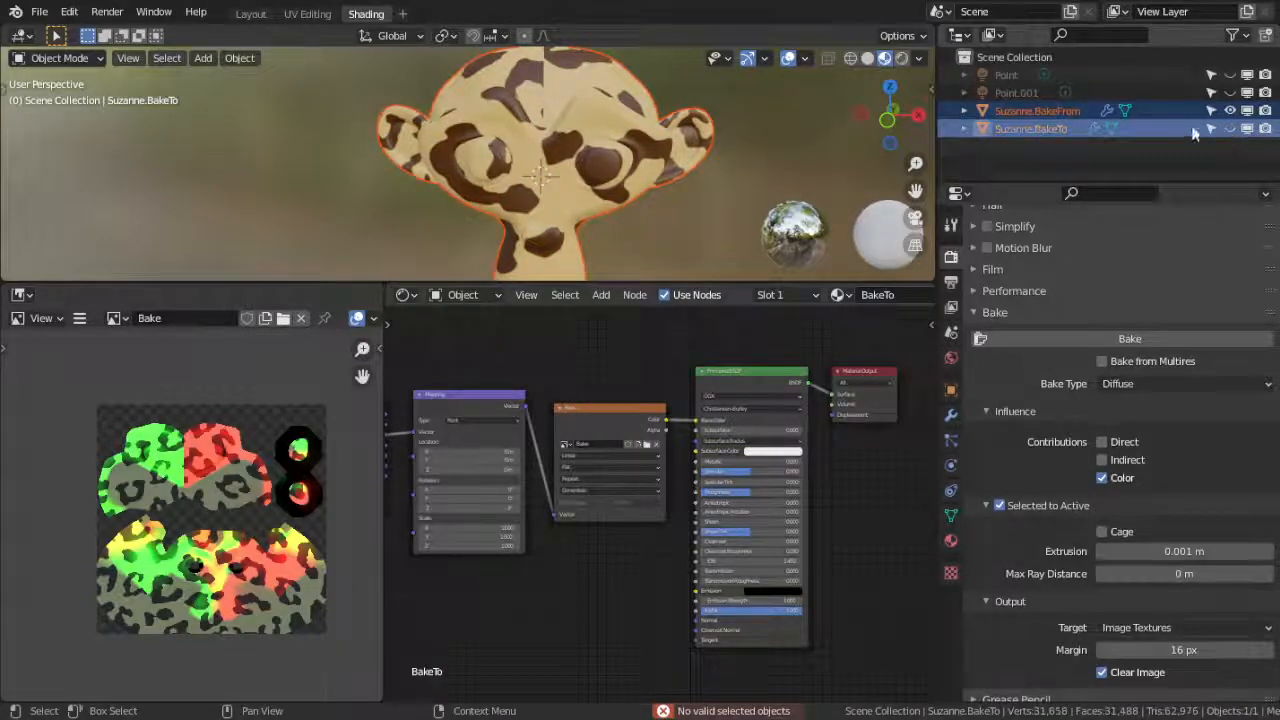
left_click(1128, 339)
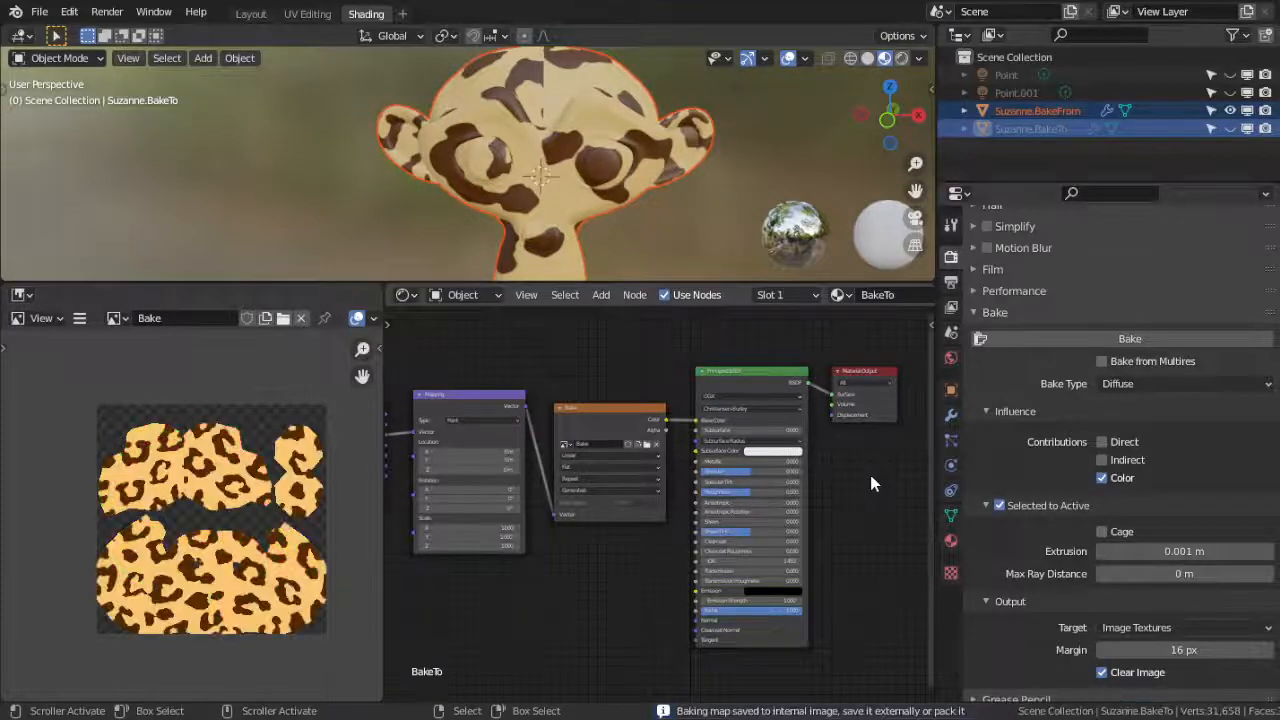
Examine the cheetah pattern around the face and ear islands of the colour-only Bake image.
scroll(222, 440, "up", 4)
middle_click_drag(274, 440, 256, 562)
scroll(223, 485, "down", 2)
scroll(258, 523, "up", 2)
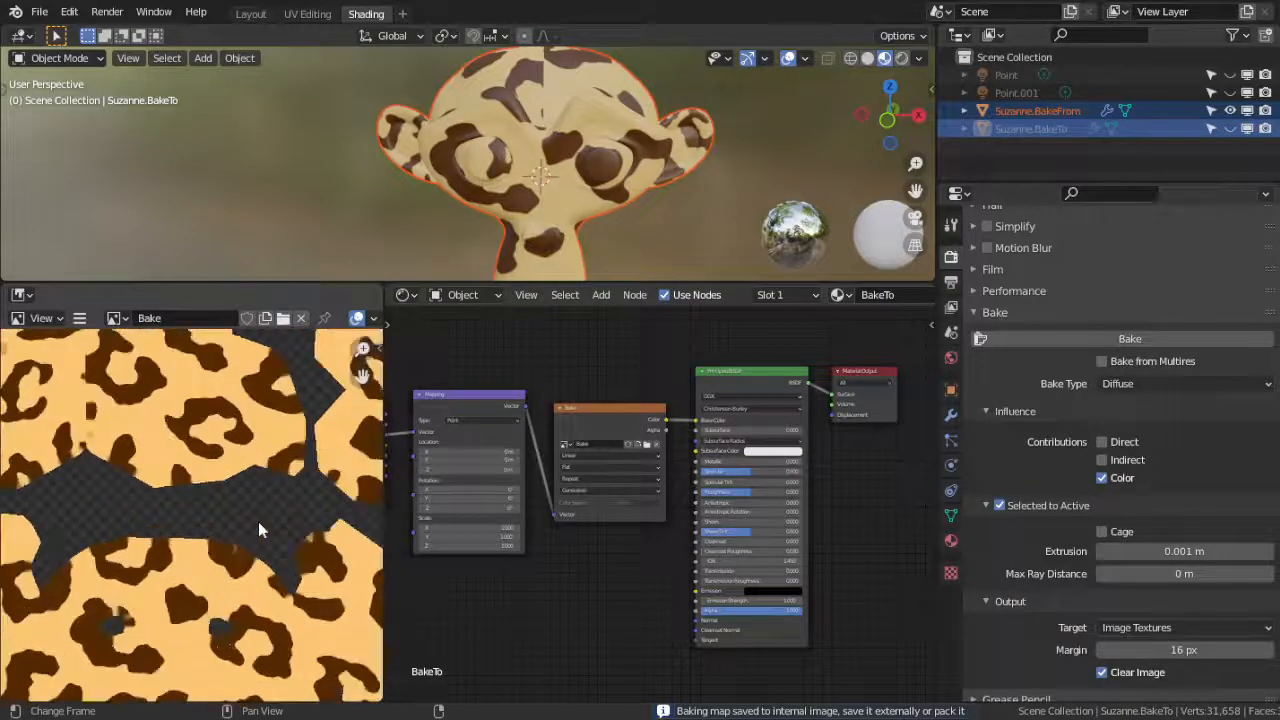
scroll(258, 521, "down", 2)
scroll(214, 523, "down", 3)
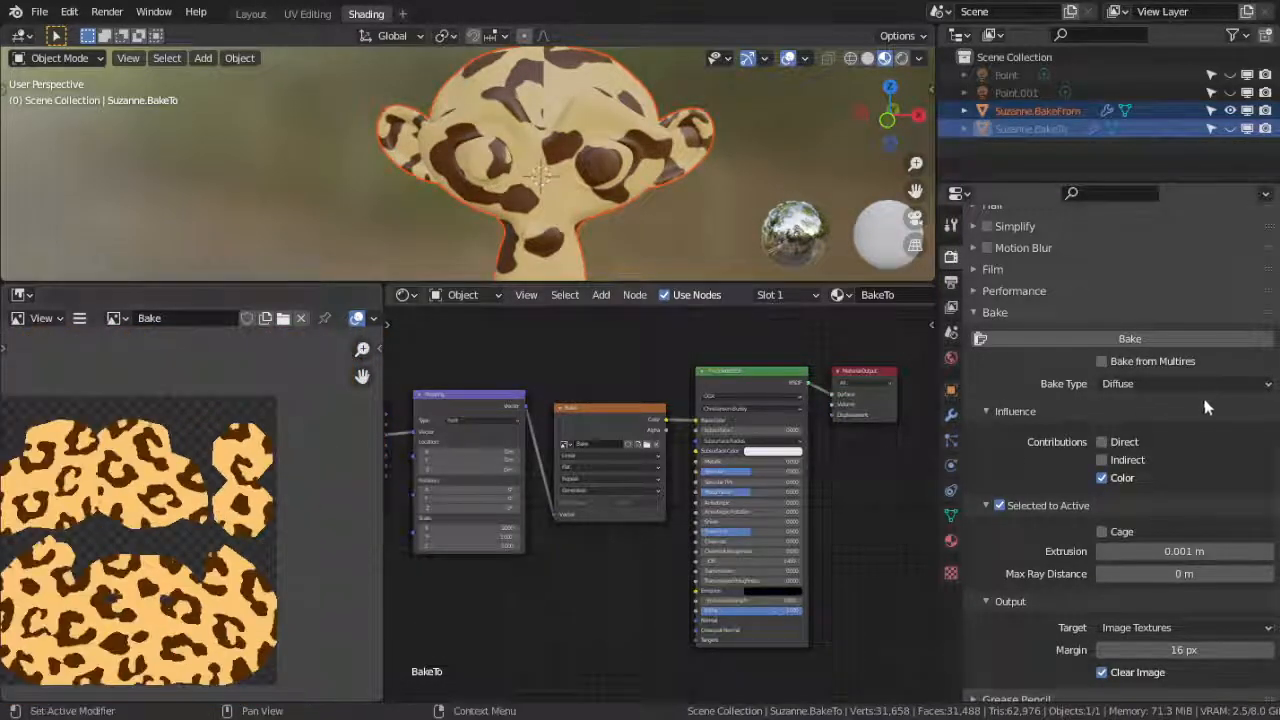
Switch the Diffuse contributions to Direct and Indirect without Color, and bake the lighting to the Bake image.
left_click(1102, 478)
left_click(1102, 442)
left_click(1125, 338)
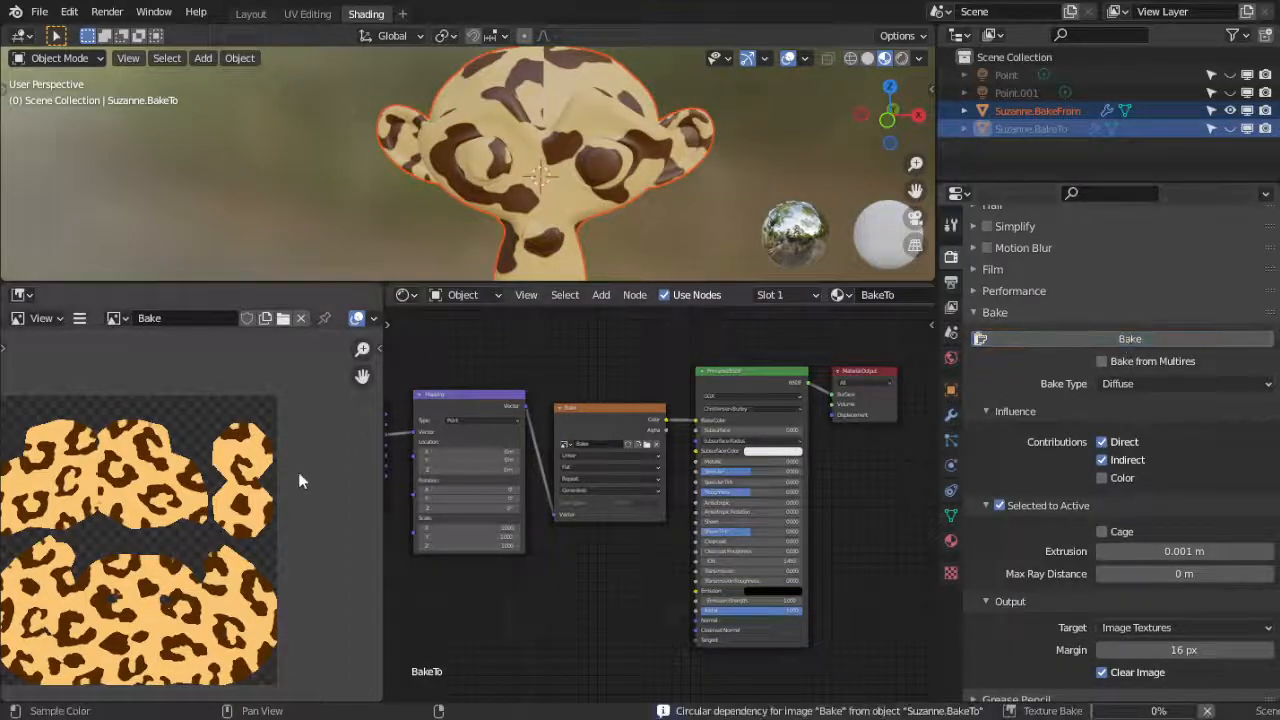
middle_click_drag(181, 556, 234, 538)
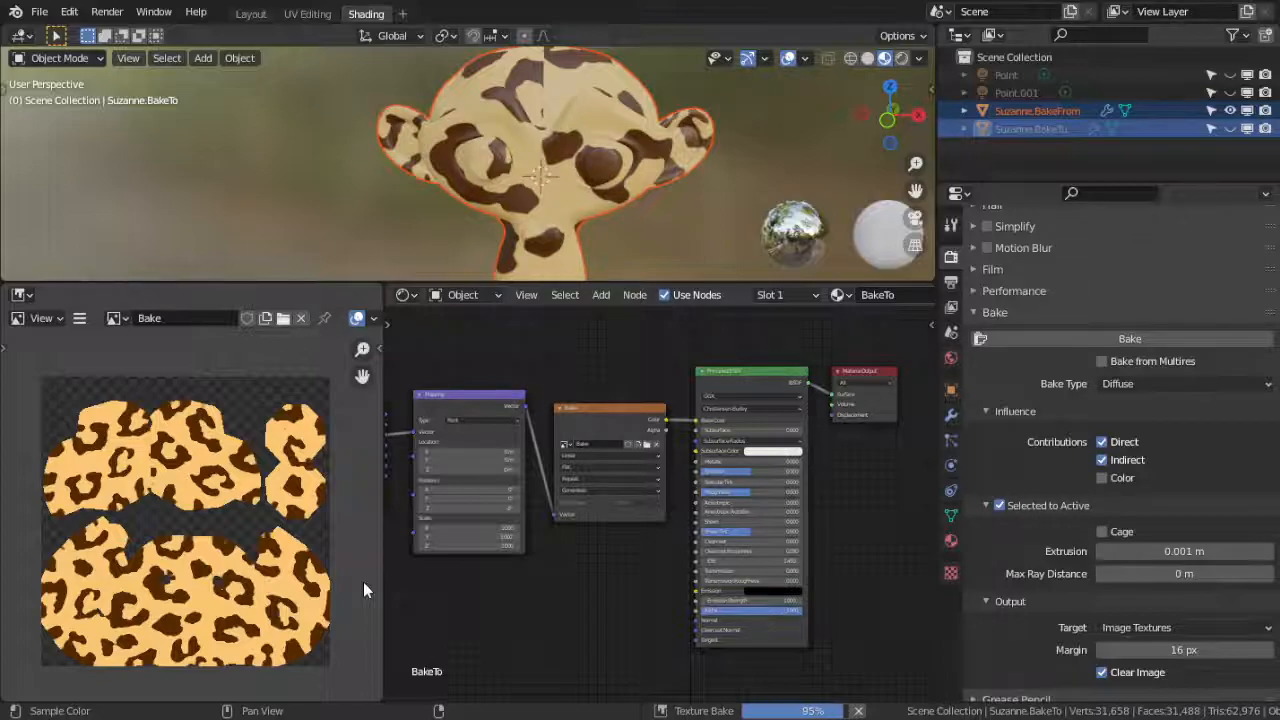
middle_click_drag(268, 562, 265, 526)
scroll(261, 530, "down", 1)
scroll(262, 536, "up", 1)
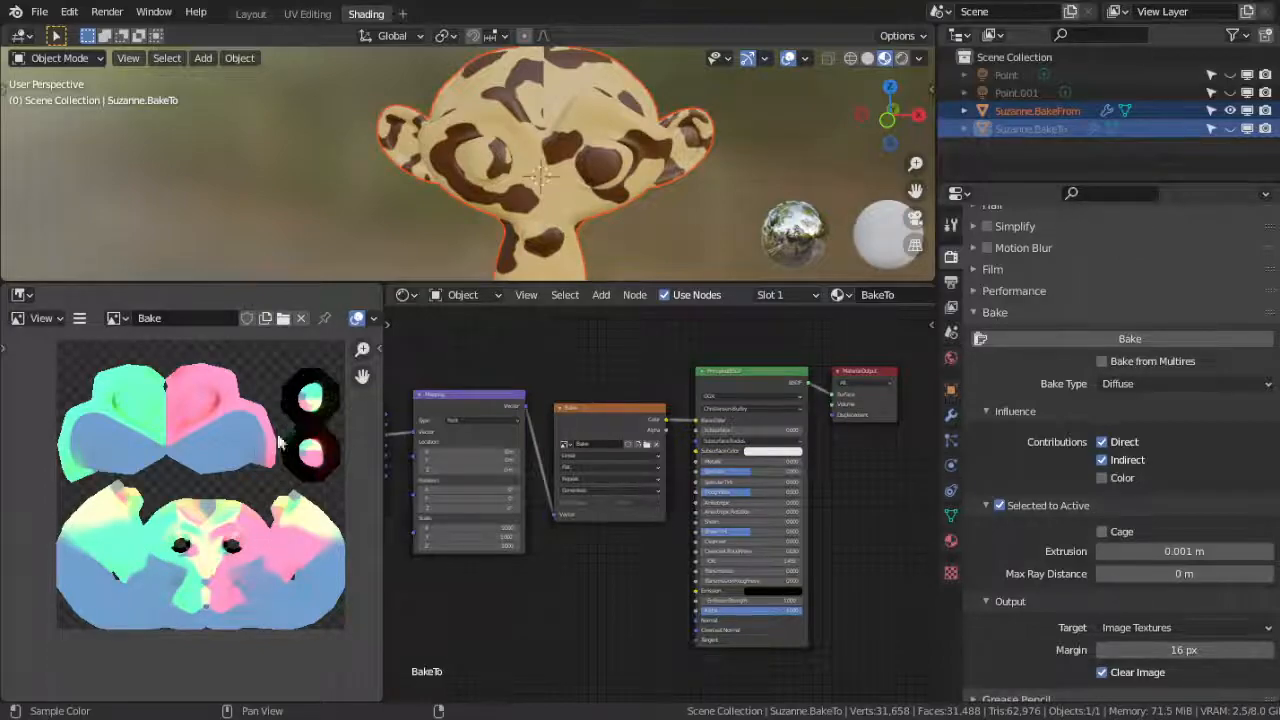
Set the bake type to Shadow and review the other available bake types.
left_click(1165, 383)
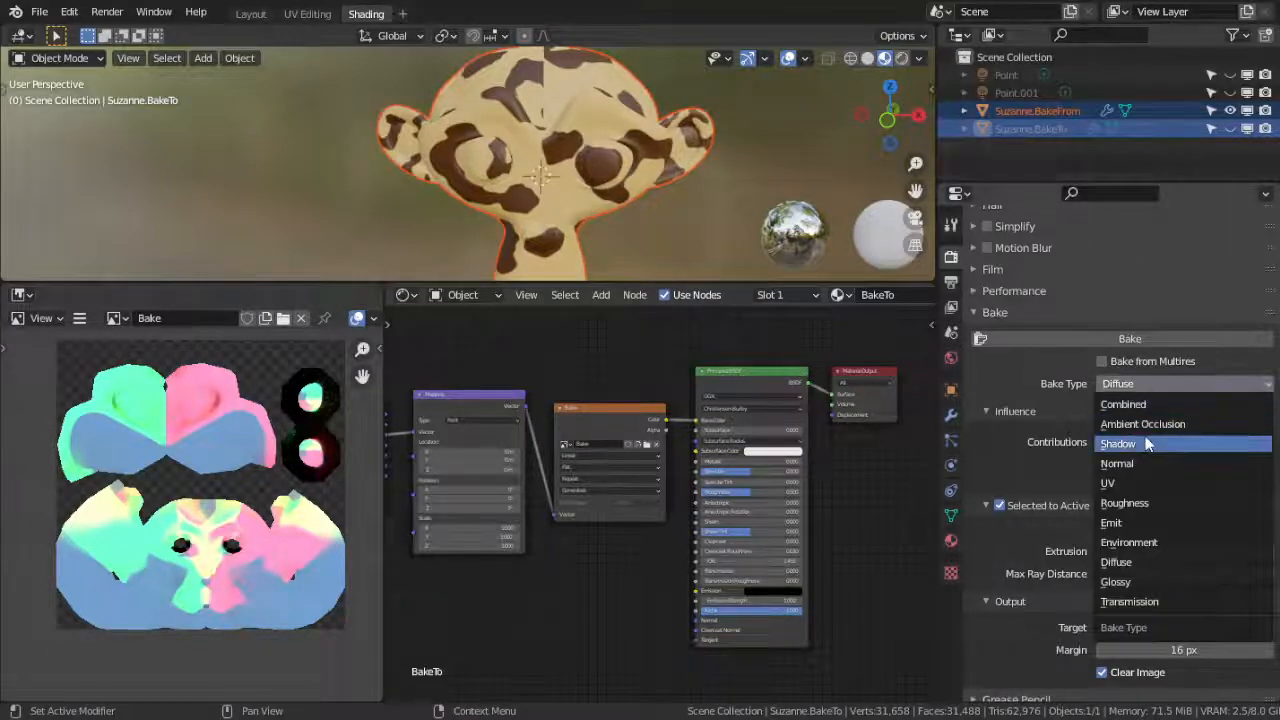
left_click(1148, 443)
left_click(1145, 432)
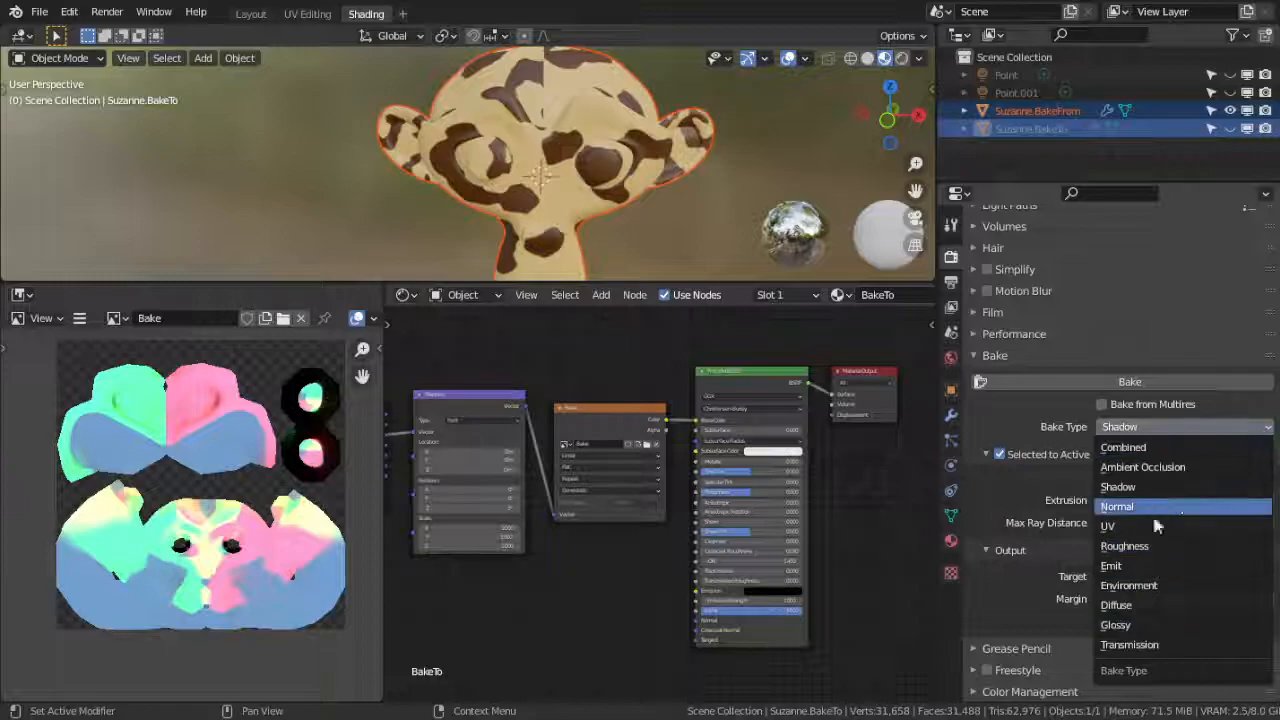
scroll(705, 442, "down", 2)
scroll(712, 446, "up", 2)
middle_click_drag(743, 468, 786, 477)
scroll(800, 480, "down", 2)
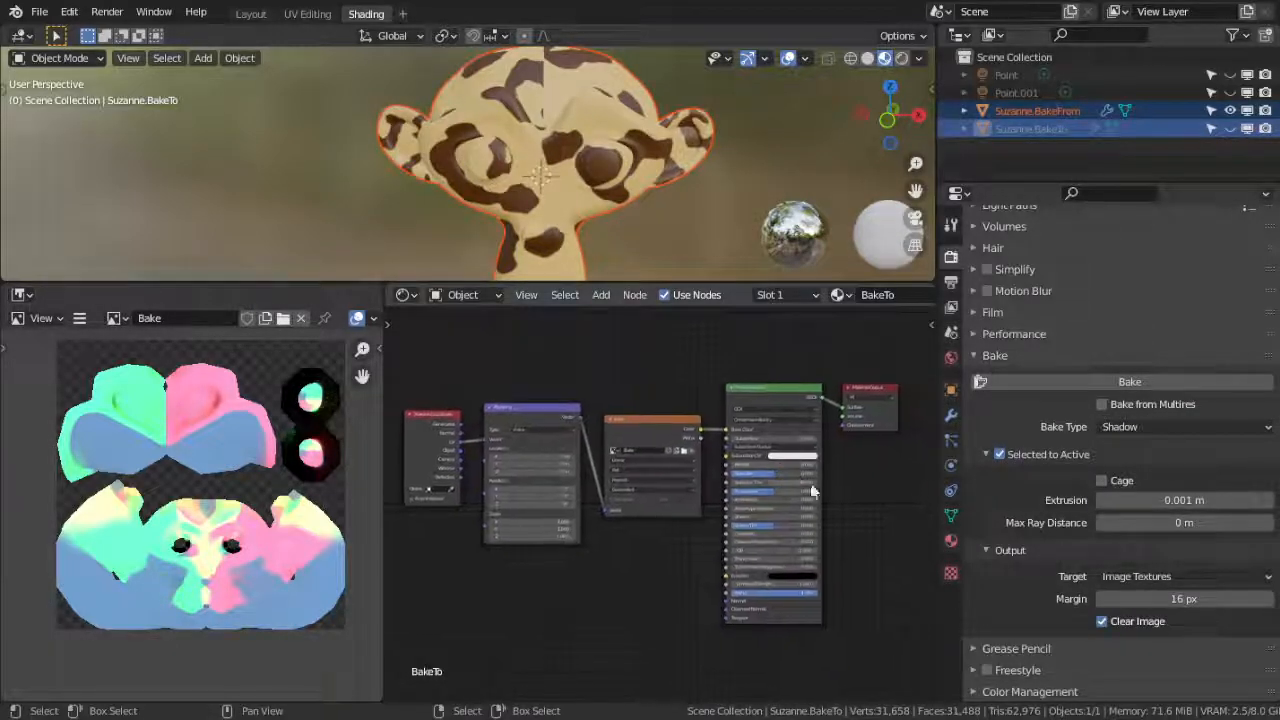
scroll(846, 490, "up", 2)
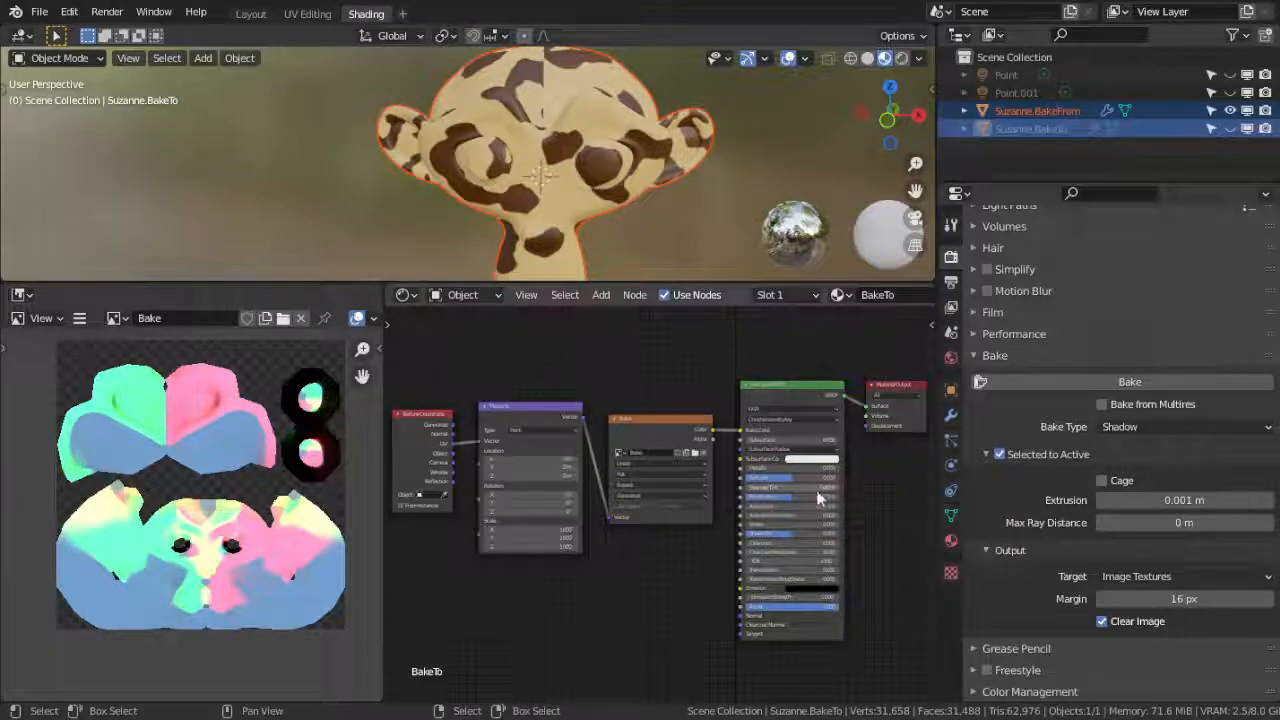